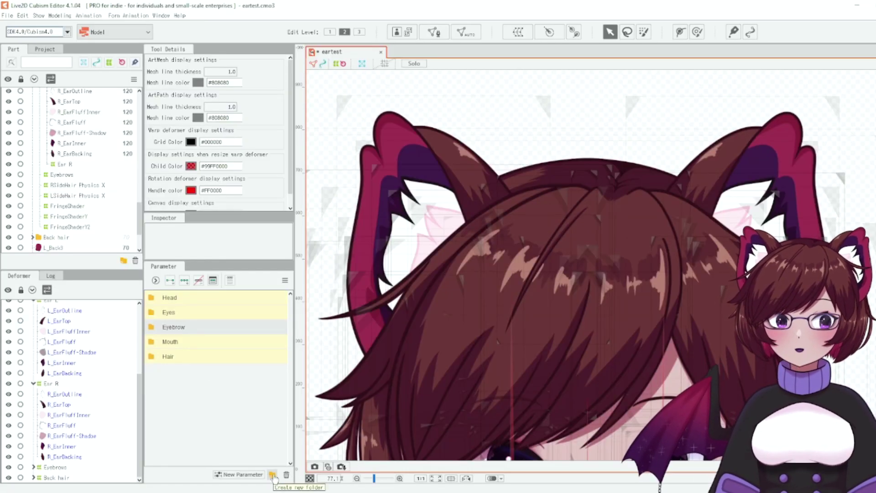
# - Create a new parameter folder between Eyebrow and Mouth and rename it Ear Physics
pyautogui.click(272, 475)
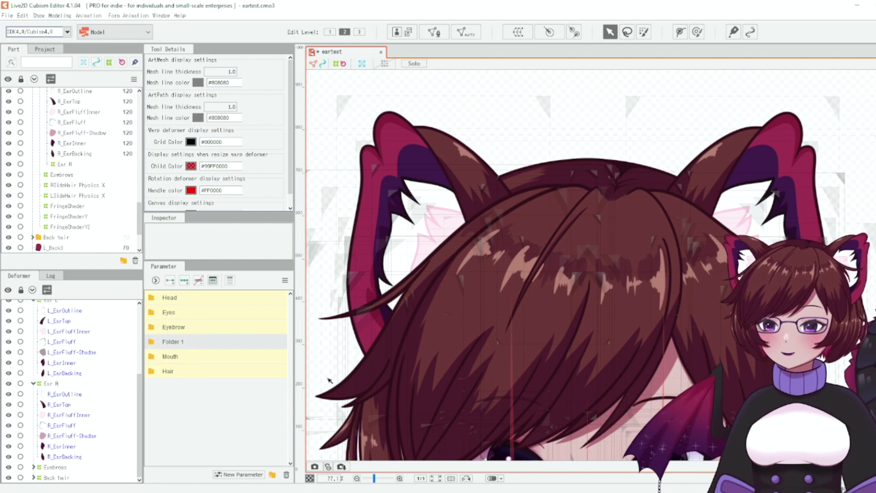
pyautogui.doubleClick(183, 342)
pyautogui.write('Ear Physics')
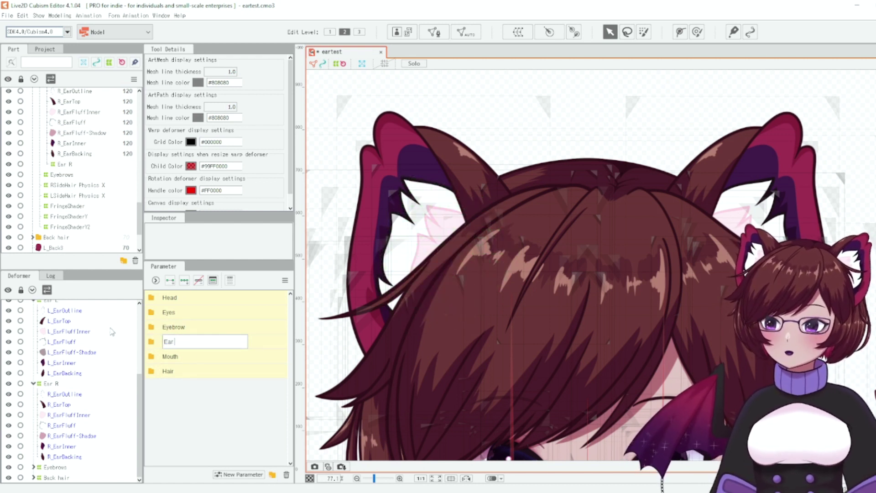
pyautogui.press('Return')
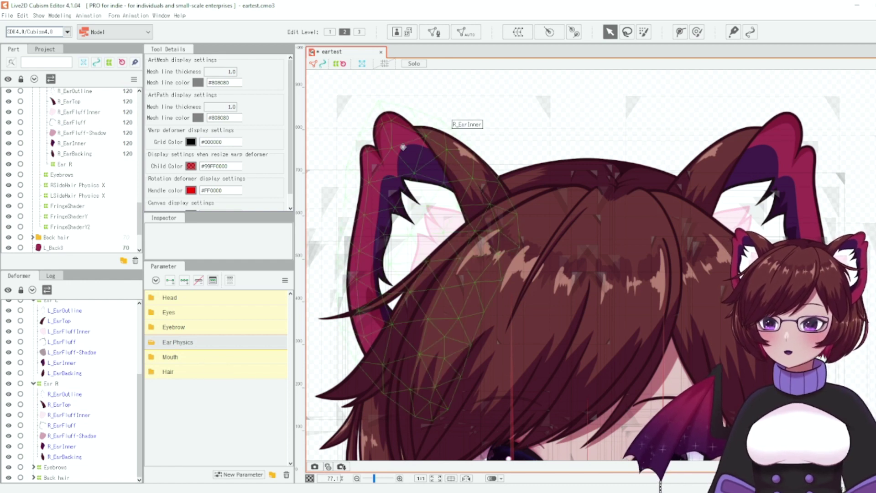
pyautogui.click(409, 140)
pyautogui.moveTo(409, 140); pyautogui.dragTo(430, 161)
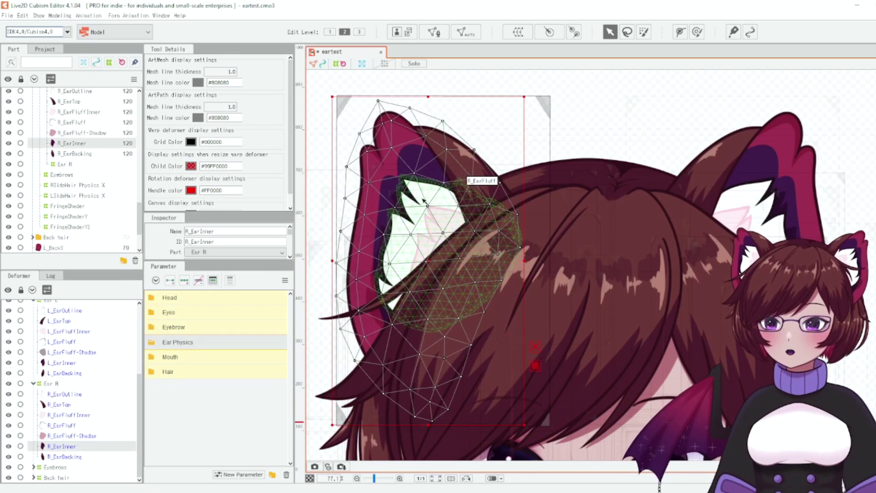
pyautogui.click(433, 226)
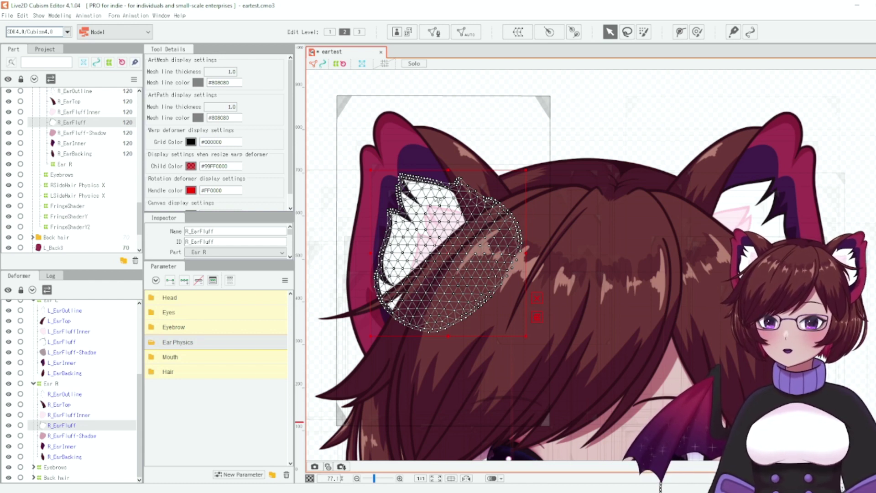
pyautogui.press('Escape')
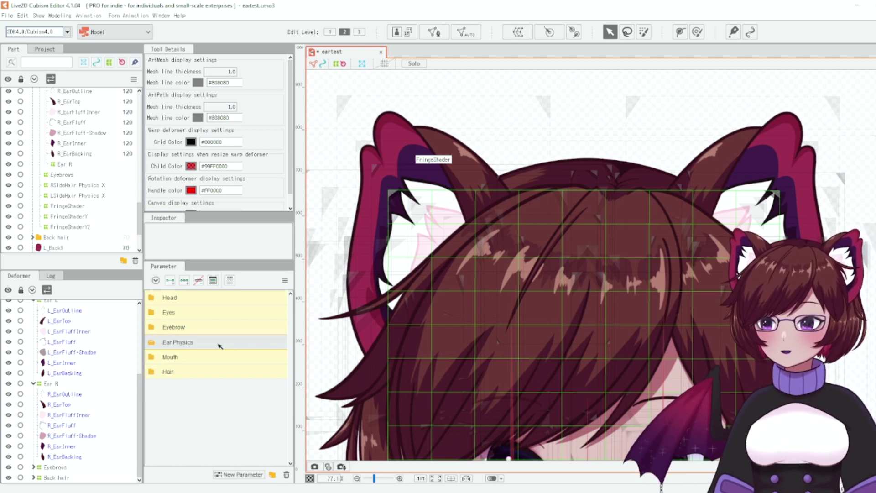
# - Create a parameter named Main Ear L with ID MEarL in the Ear Physics folder
pyautogui.click(233, 474)
pyautogui.write('Main Ear P')
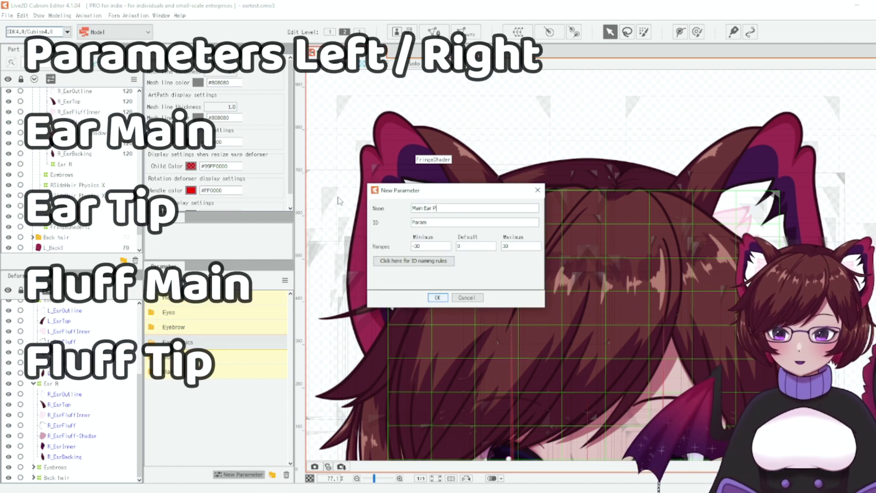
pyautogui.moveTo(428, 222); pyautogui.dragTo(358, 222)
pyautogui.write('MEarL')
pyautogui.click(437, 297)
# - Add a second ear parameter named Main Ear R with ID MEarR
pyautogui.click(238, 474)
pyautogui.write('Main Ear R')
pyautogui.moveTo(427, 222); pyautogui.dragTo(375, 223)
pyautogui.write('MEarR')
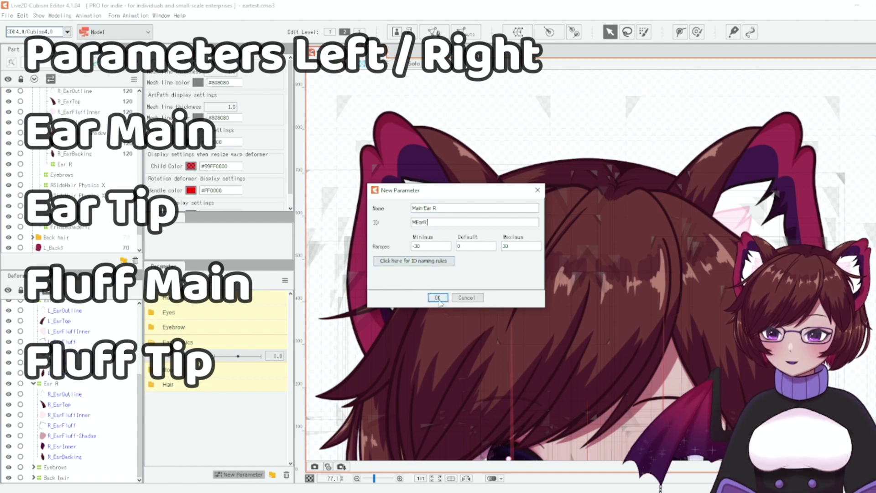
pyautogui.click(437, 297)
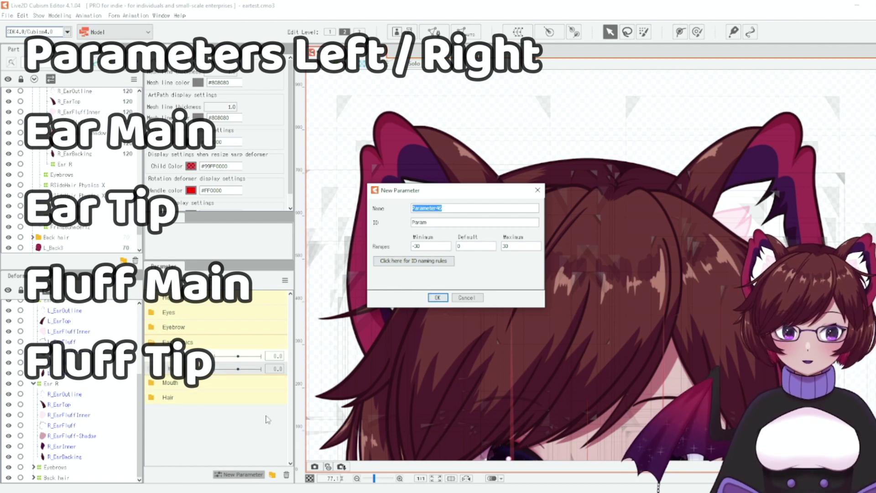
# - Add the ear tip parameters Ear Tip L and Ear Tip R, giving the second one the ID EarTR
pyautogui.write('Ear Tip')
pyautogui.press('Tab')
pyautogui.write('EarT')
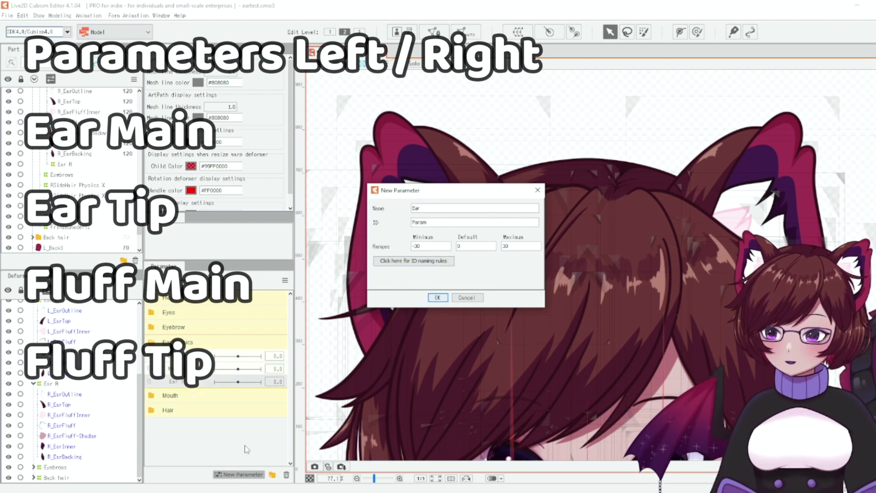
pyautogui.write('Tip R')
pyautogui.press('Tab')
pyautogui.write('EarTR')
pyautogui.press('Return')
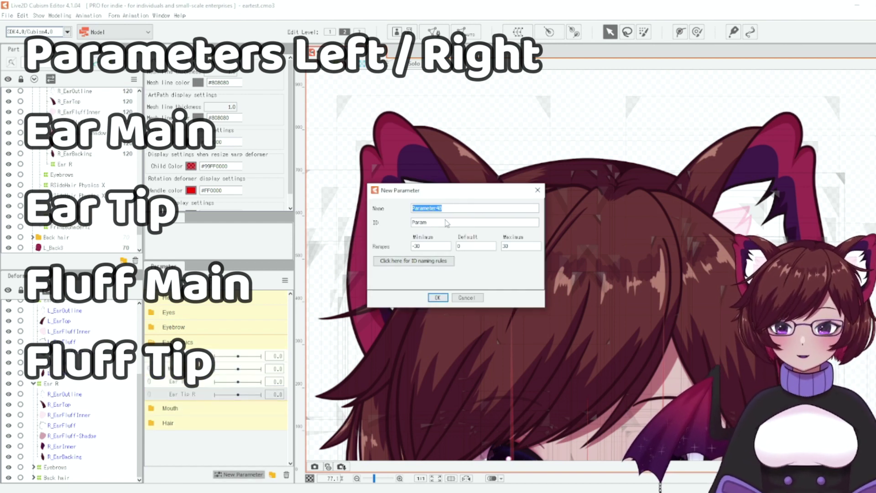
# - Add the main fluff parameters Main Fluff L and Main Fluff R to the Ear Physics folder
pyautogui.write('Fluff R')
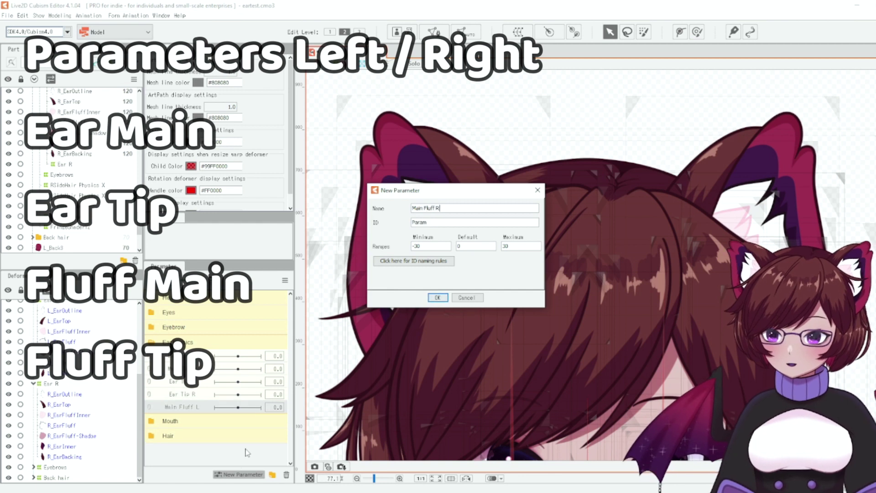
pyautogui.press('Tab')
pyautogui.write('Main ')
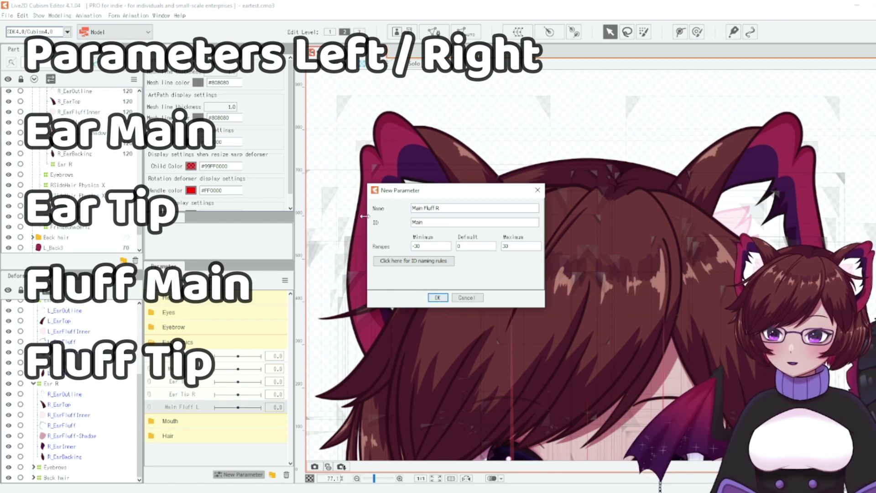
pyautogui.write('Fluff R')
pyautogui.press('Return')
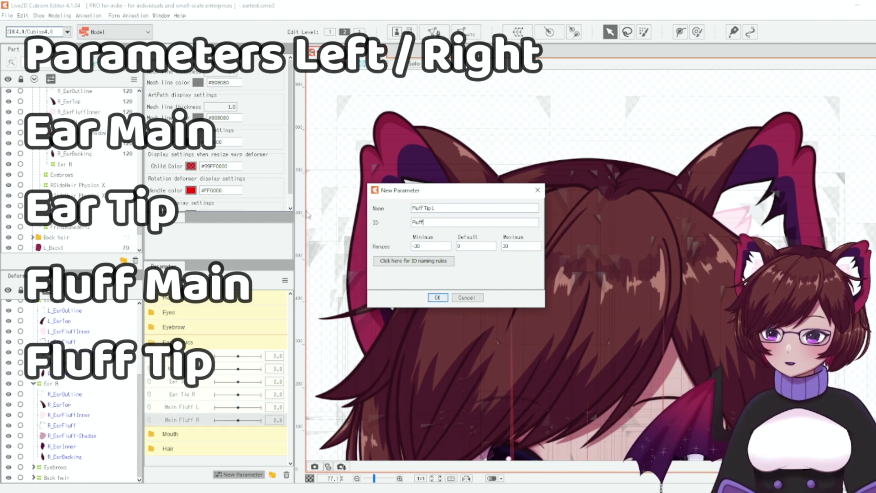
# - Add the fluff tip parameters Fluff Tip L and Fluff Tip R, giving the second one the ID FluffTR
pyautogui.press('Return')
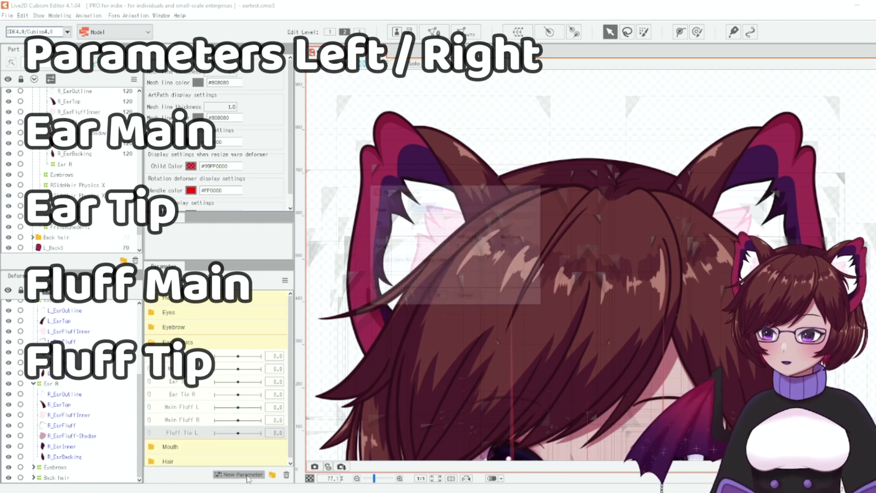
pyautogui.click(248, 478)
pyautogui.write('Fluff Tip R')
pyautogui.press('Tab')
pyautogui.write('FluffTR')
pyautogui.press('Return')
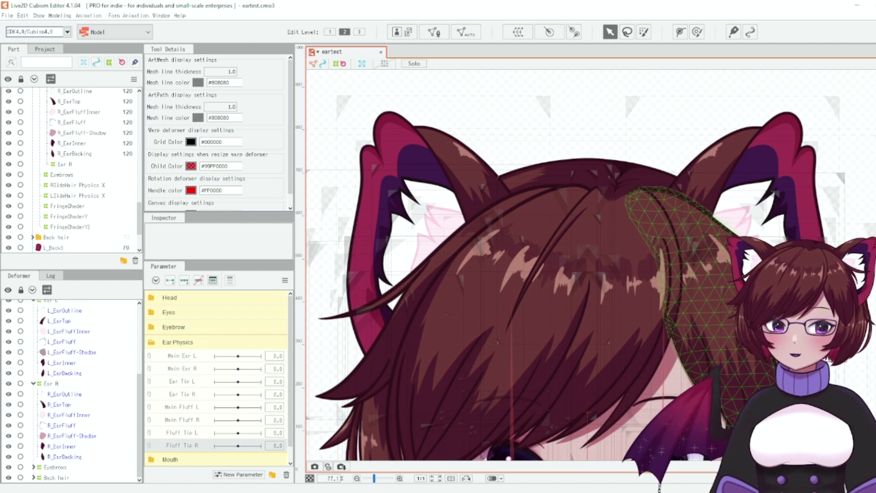
# - Create a parent warp deformer named Main Ear L for L_EarOutline, L_EarTop, L_EarInner and L_EarBacking
pyautogui.scroll(-2, 572, 189)
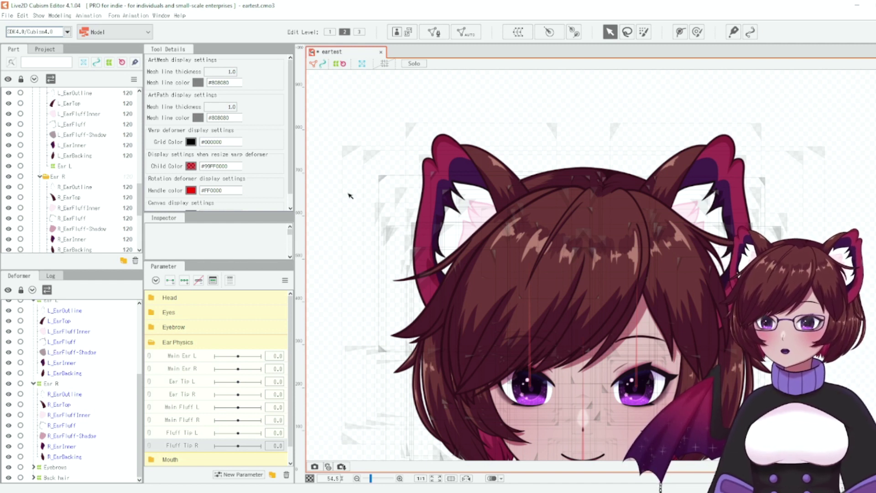
pyautogui.click(65, 310)
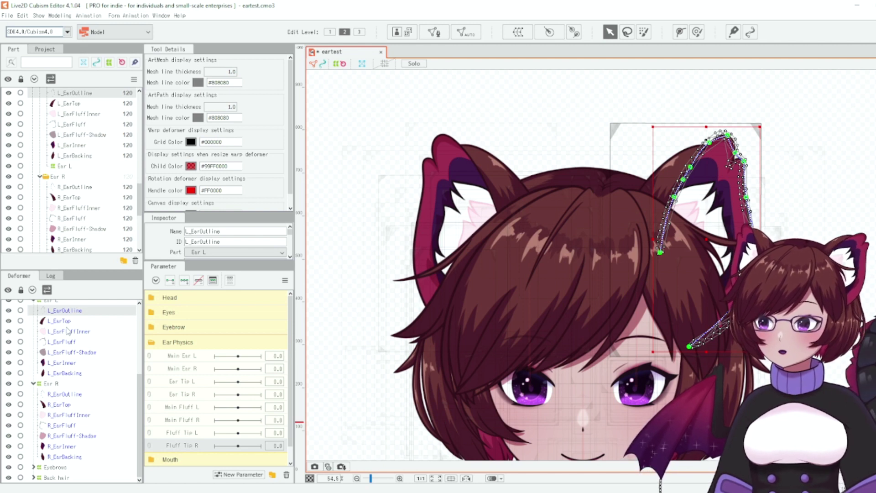
pyautogui.keyDown('ctrl'); pyautogui.click(64, 322); pyautogui.keyUp('ctrl')
pyautogui.keyDown('ctrl'); pyautogui.click(68, 363); pyautogui.keyUp('ctrl')
pyautogui.keyDown('ctrl'); pyautogui.click(68, 373); pyautogui.keyUp('ctrl')
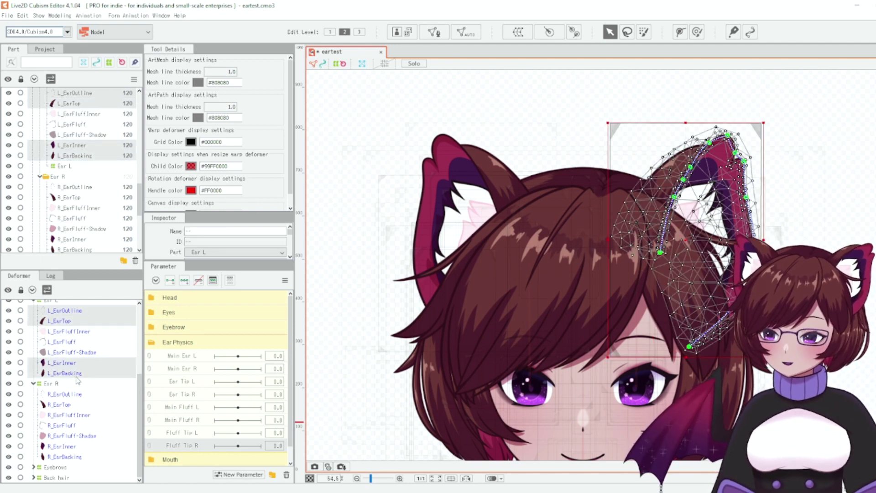
pyautogui.click(518, 31)
pyautogui.write('Main Ear L')
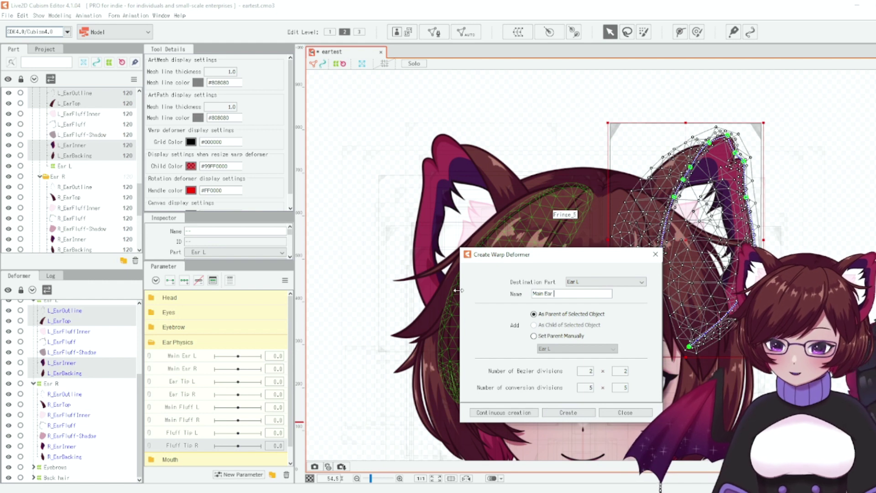
pyautogui.click(562, 412)
# - Create a parent warp deformer named Ear Fluff L for L_EarFluffInner, L_EarFluff and L_EarFluff-Shadow
pyautogui.click(37, 342)
pyautogui.click(69, 341)
pyautogui.keyDown('ctrl'); pyautogui.click(68, 352); pyautogui.keyUp('ctrl')
pyautogui.keyDown('ctrl'); pyautogui.click(68, 363); pyautogui.keyUp('ctrl')
pyautogui.click(518, 33)
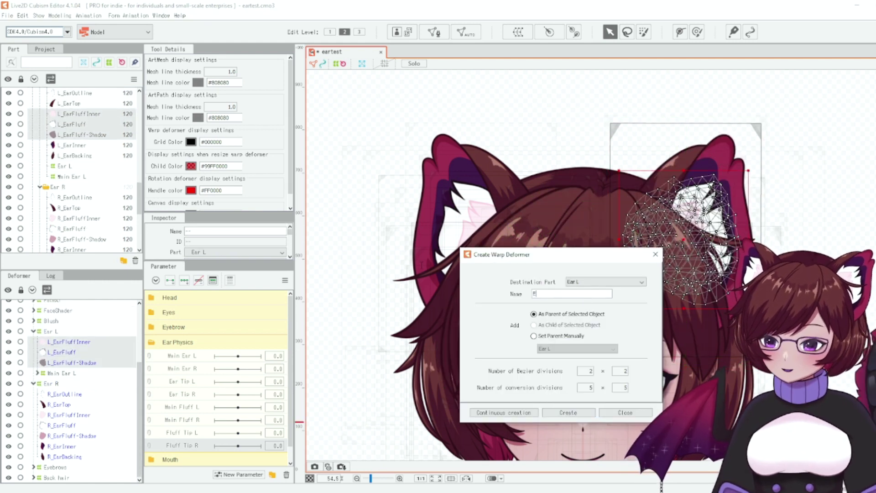
pyautogui.write('Ear Fluff L')
pyautogui.press('Return')
pyautogui.click(62, 362)
pyautogui.click(67, 373)
pyautogui.click(38, 363)
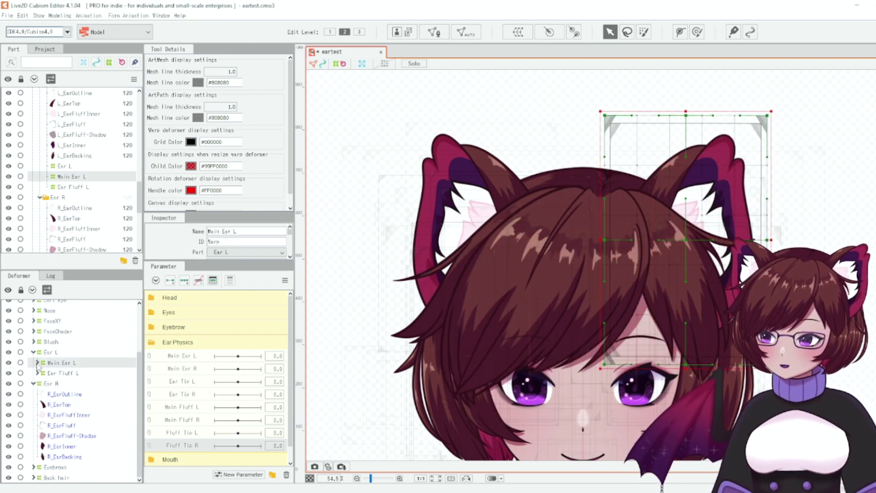
pyautogui.click(64, 373)
# - Create a parent warp deformer named Main Ear R for R_EarOutline, R_EarTop, R_EarInner and R_EarBacking
pyautogui.click(64, 393)
pyautogui.keyDown('ctrl'); pyautogui.click(65, 404); pyautogui.keyUp('ctrl')
pyautogui.keyDown('ctrl'); pyautogui.click(65, 446); pyautogui.keyUp('ctrl')
pyautogui.keyDown('ctrl'); pyautogui.click(64, 457); pyautogui.keyUp('ctrl')
pyautogui.click(517, 32)
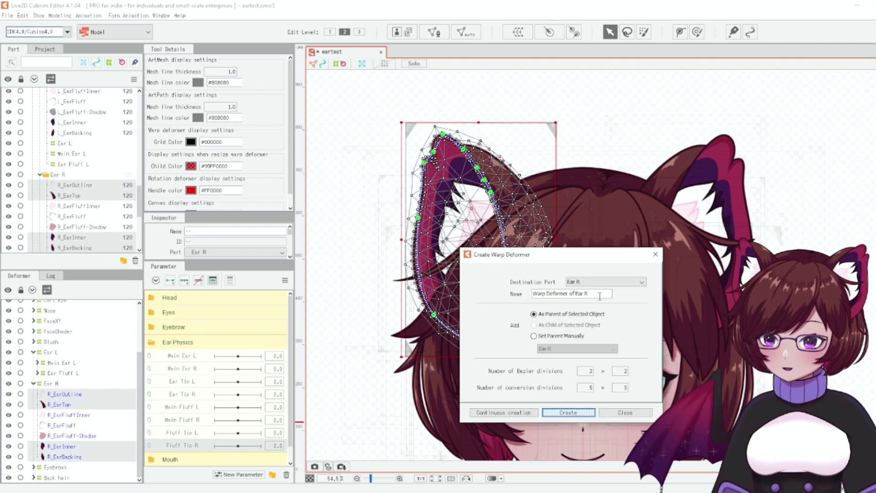
pyautogui.write('Main Ear R')
pyautogui.click(568, 413)
# - Create a parent warp deformer named Ear Fluff R for R_EarFluffInner, R_EarFluff and R_EarFluff-Shadow
pyautogui.click(37, 424)
pyautogui.click(69, 425)
pyautogui.keyDown('ctrl'); pyautogui.click(62, 435); pyautogui.keyUp('ctrl')
pyautogui.keyDown('ctrl'); pyautogui.click(73, 445); pyautogui.keyUp('ctrl')
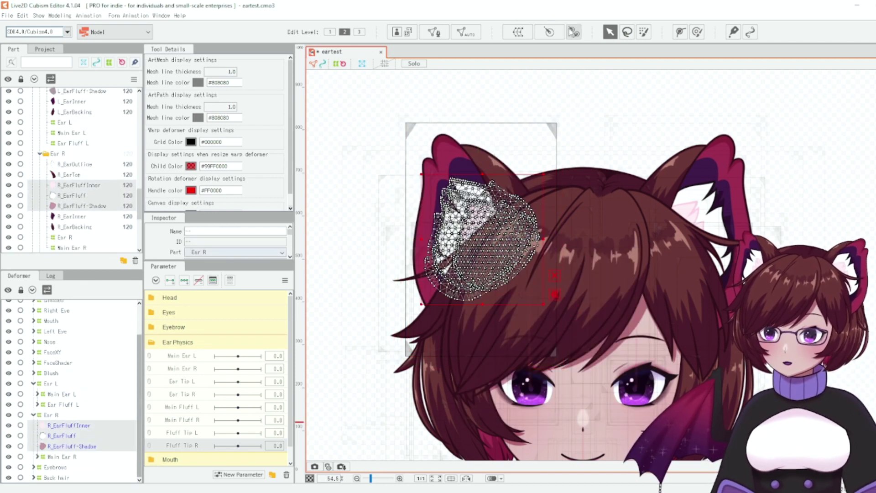
pyautogui.click(518, 33)
pyautogui.write('Ear Fluff R')
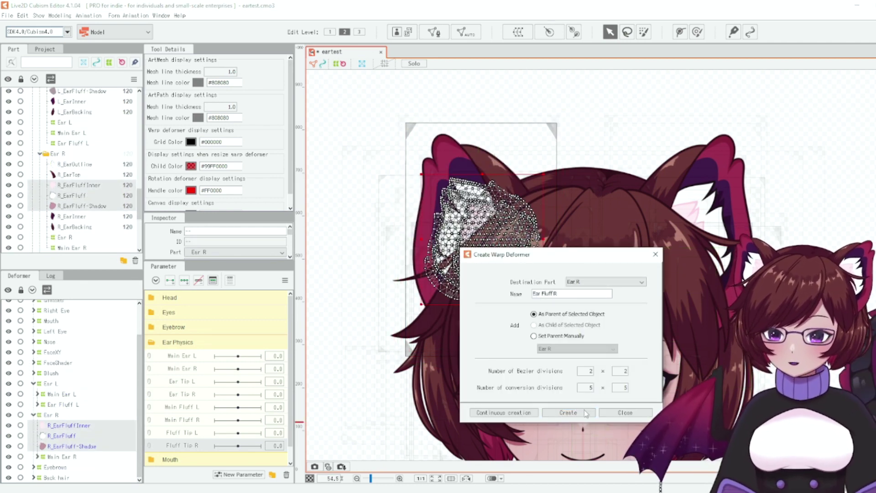
pyautogui.click(584, 410)
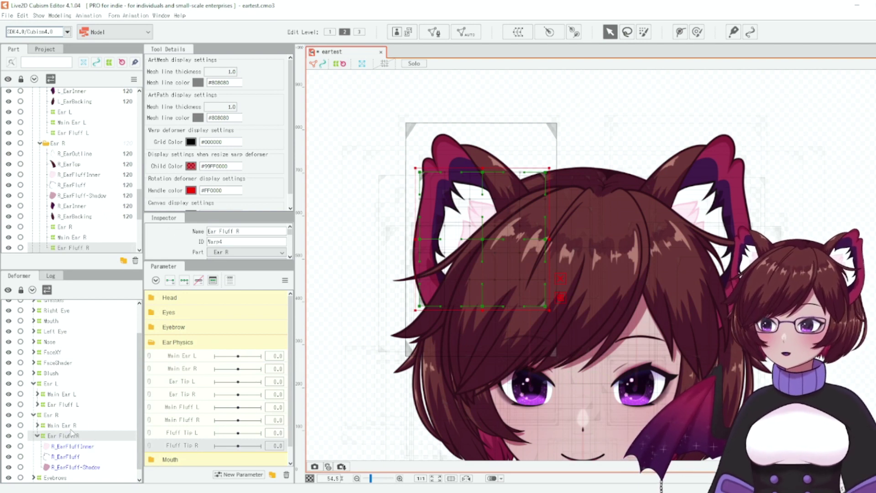
# - Try moving control points of the Main Ear R, Ear Fluff R and Main Ear L deformers, undoing the changes
pyautogui.click(85, 425)
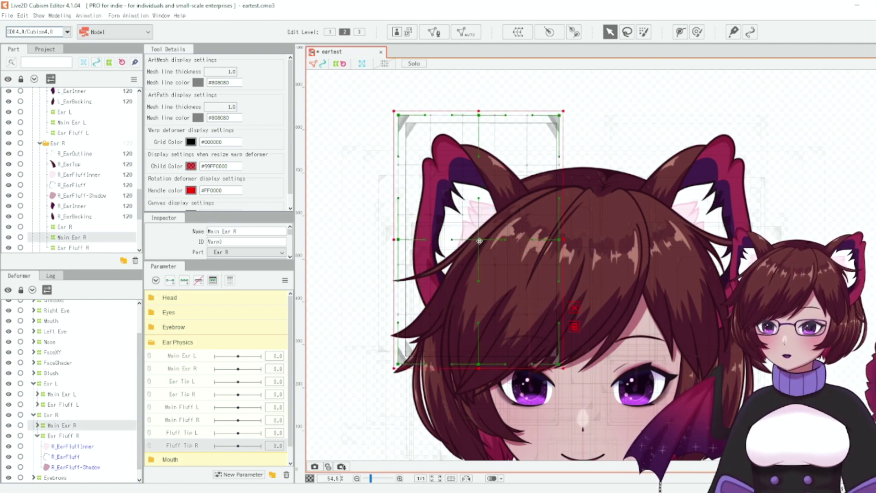
pyautogui.moveTo(479, 241); pyautogui.dragTo(433, 211)
pyautogui.hotkey('ctrl', 'z')
pyautogui.click(59, 435)
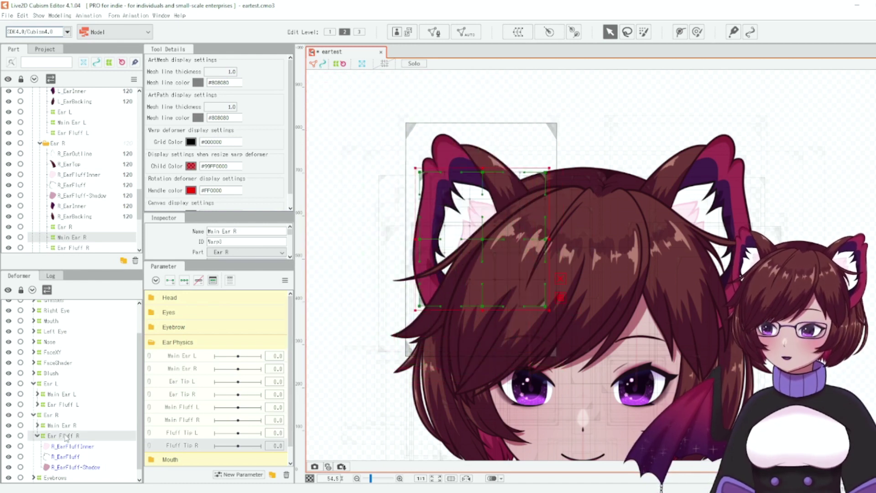
pyautogui.moveTo(489, 228); pyautogui.dragTo(411, 190)
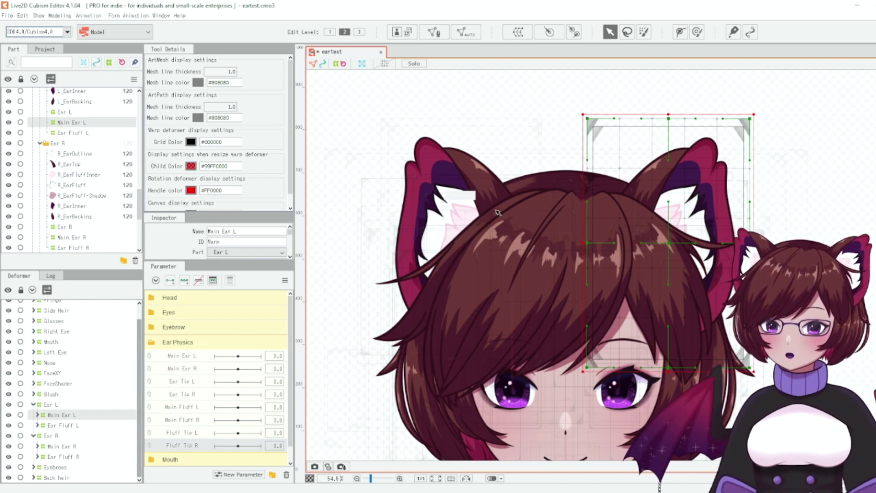
pyautogui.moveTo(668, 243); pyautogui.dragTo(673, 249)
pyautogui.hotkey('ctrl', 'z')
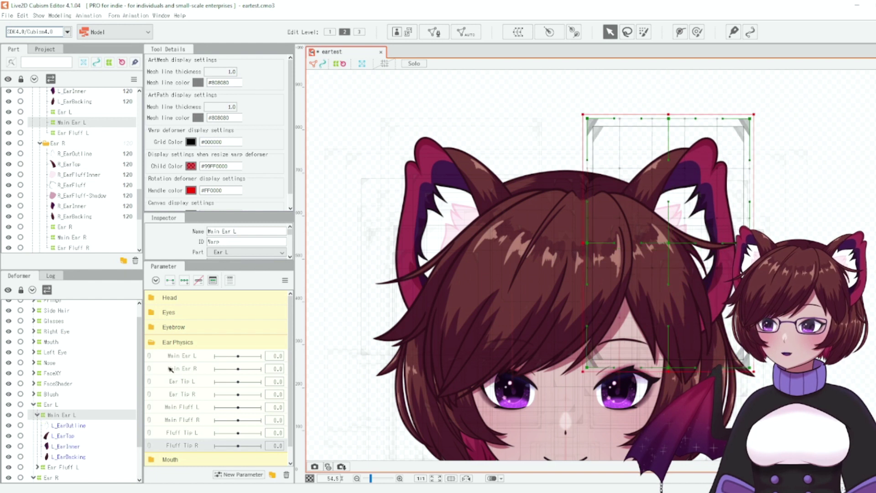
# - Create Ear Tip and Fluff Tip warp deformers for both ears beneath their Main Ear and Ear Fluff deformers
pyautogui.click(192, 358)
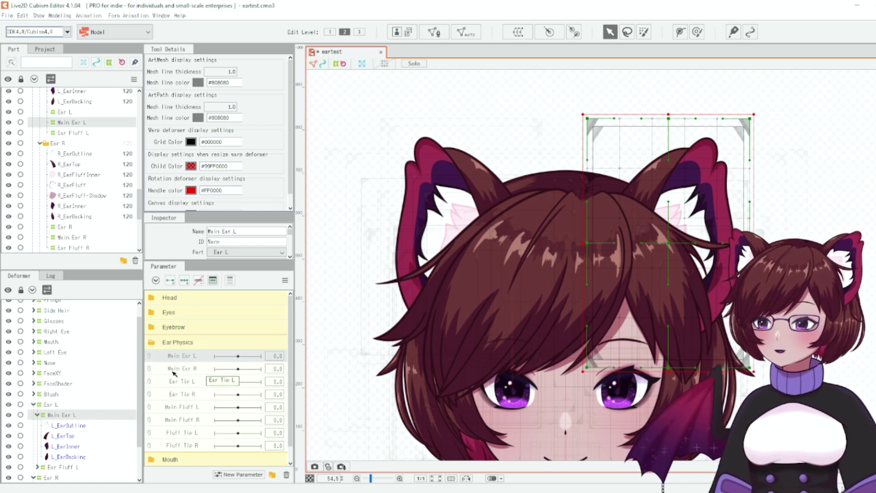
pyautogui.click(37, 415)
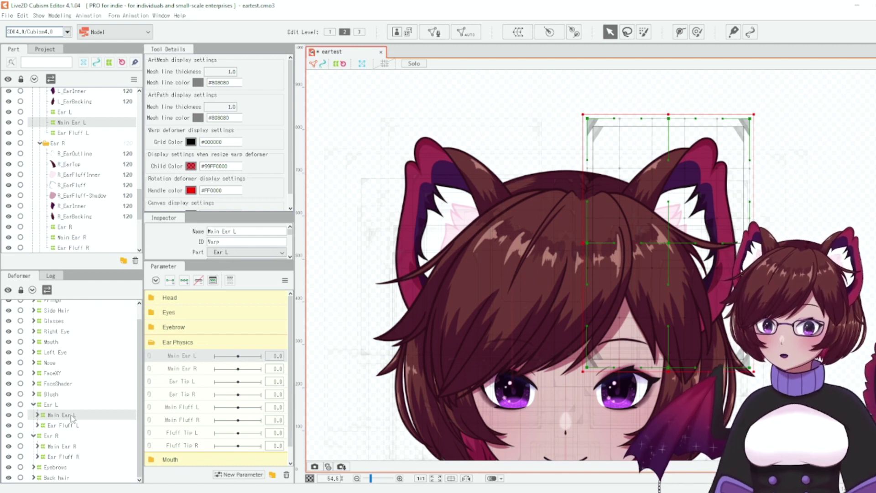
pyautogui.click(38, 415)
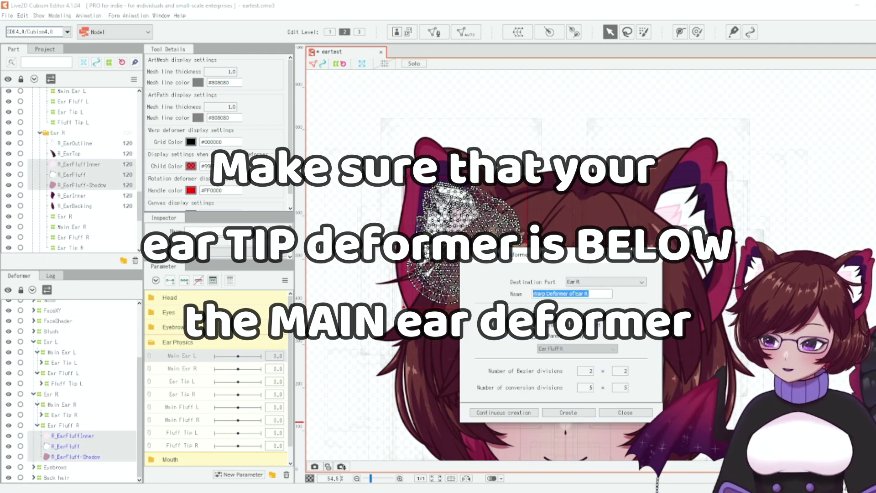
pyautogui.write('Fluff Tip')
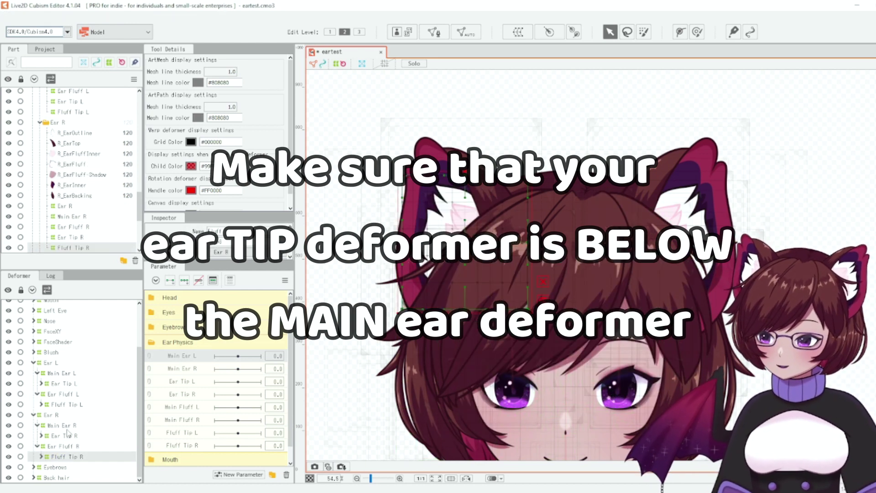
# - Add three keyforms to the Main Ear L deformer on parameter Main Ear L and to Main Ear R on parameter Main Ear R
pyautogui.click(64, 383)
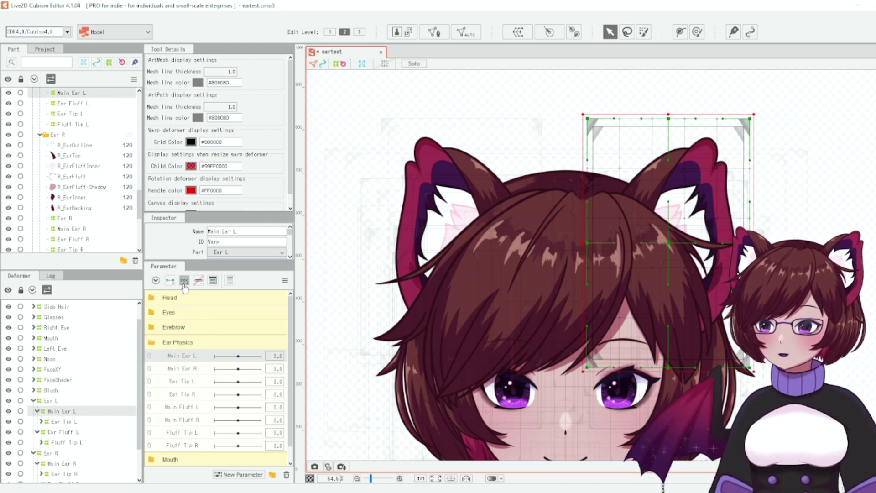
pyautogui.click(184, 281)
pyautogui.scroll(-2, 61, 462)
pyautogui.click(61, 425)
pyautogui.click(175, 371)
pyautogui.click(184, 281)
# - Add three keyforms to the Ear Tip L and Ear Tip R deformers on their matching Ear Tip parameters
pyautogui.click(64, 383)
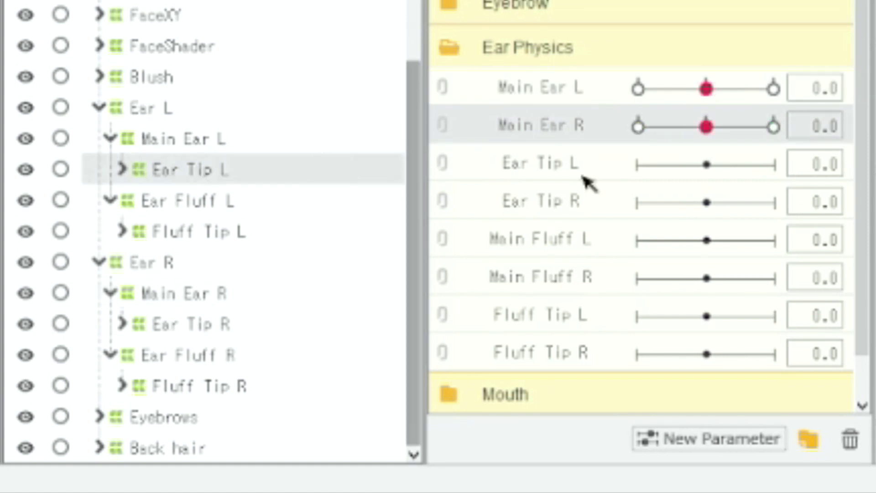
pyautogui.click(582, 176)
pyautogui.click(547, 2)
pyautogui.click(201, 324)
pyautogui.click(511, 212)
pyautogui.click(547, 3)
# - Add three keyforms to the Ear Fluff L and Ear Fluff R deformers on parameters Main Fluff L and Main Fluff R
pyautogui.click(222, 204)
pyautogui.click(524, 239)
pyautogui.click(547, 3)
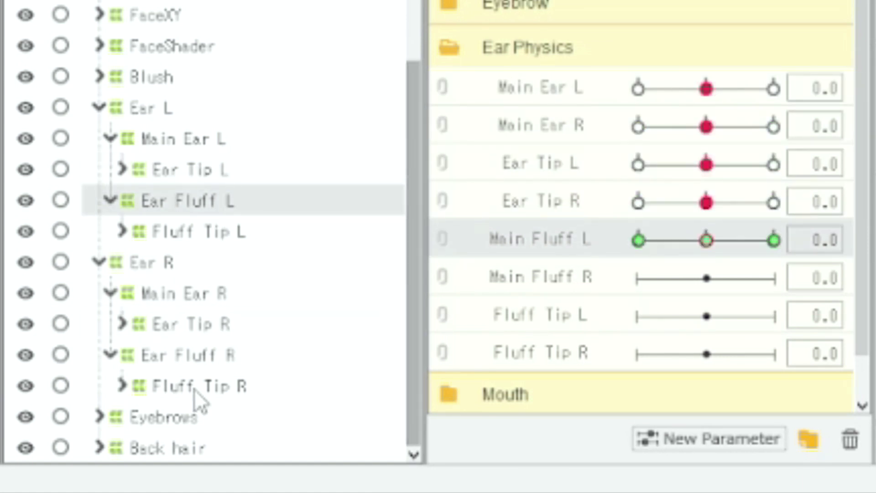
pyautogui.click(192, 355)
pyautogui.click(575, 277)
# - Add three keyforms to the Fluff Tip L and Fluff Tip R deformers on their matching Fluff Tip parameters
pyautogui.click(196, 232)
pyautogui.click(547, 315)
pyautogui.click(196, 385)
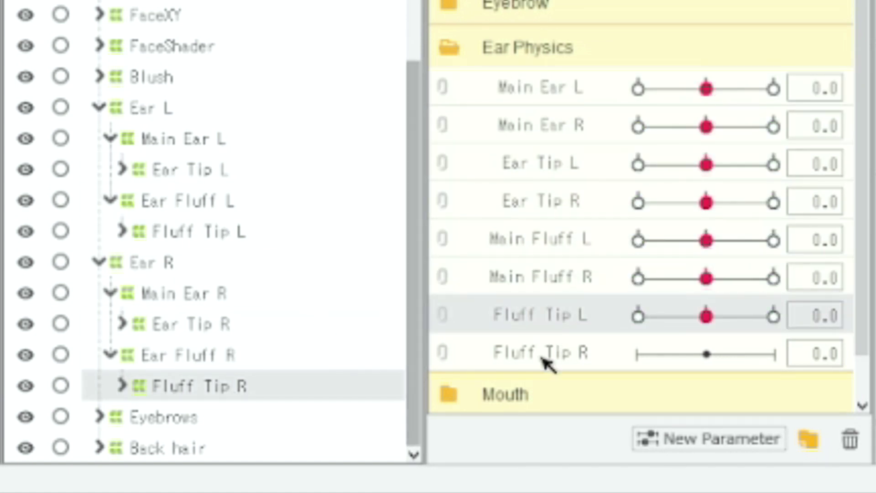
pyautogui.click(548, 353)
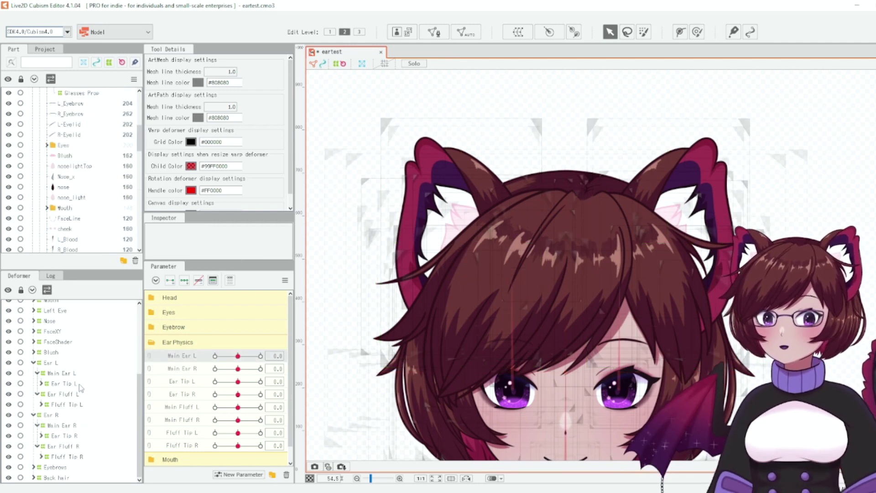
# - With Main Ear L and Main Ear R set to 30, bend the upper edges of both Main Ear deformers to the right
pyautogui.click(60, 374)
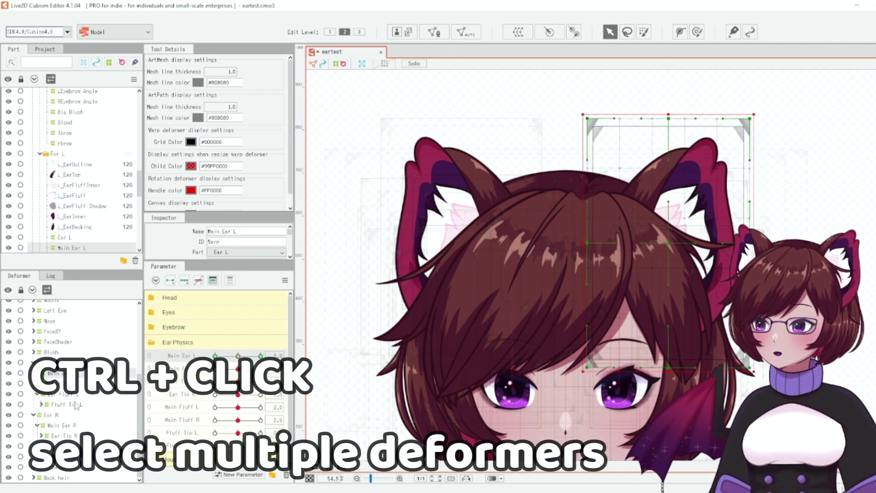
pyautogui.keyDown('ctrl'); pyautogui.click(66, 425); pyautogui.keyUp('ctrl')
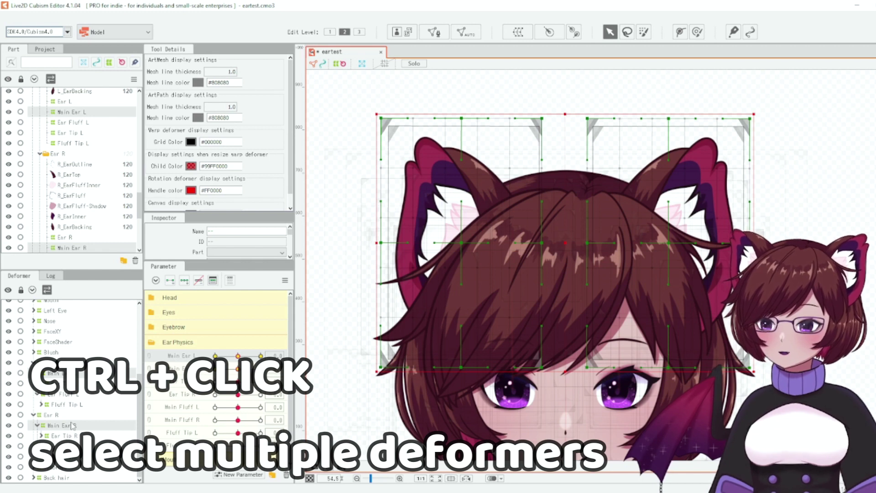
pyautogui.click(260, 356)
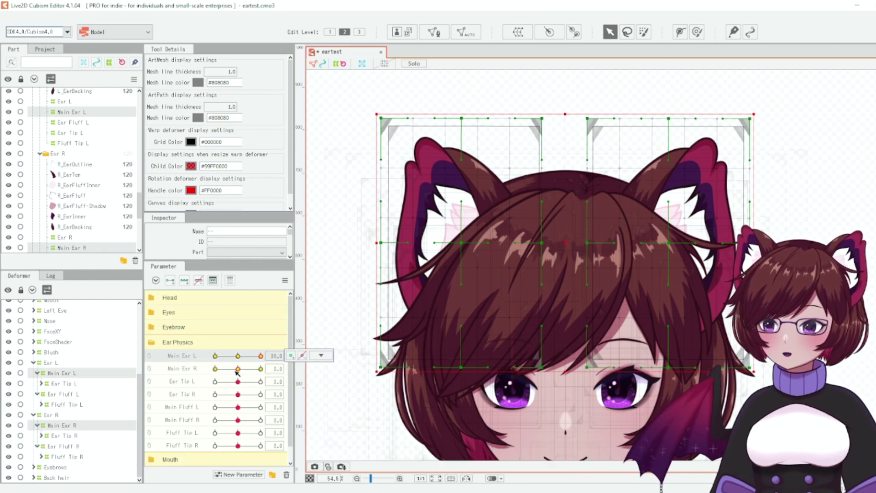
pyautogui.moveTo(237, 369); pyautogui.dragTo(266, 374)
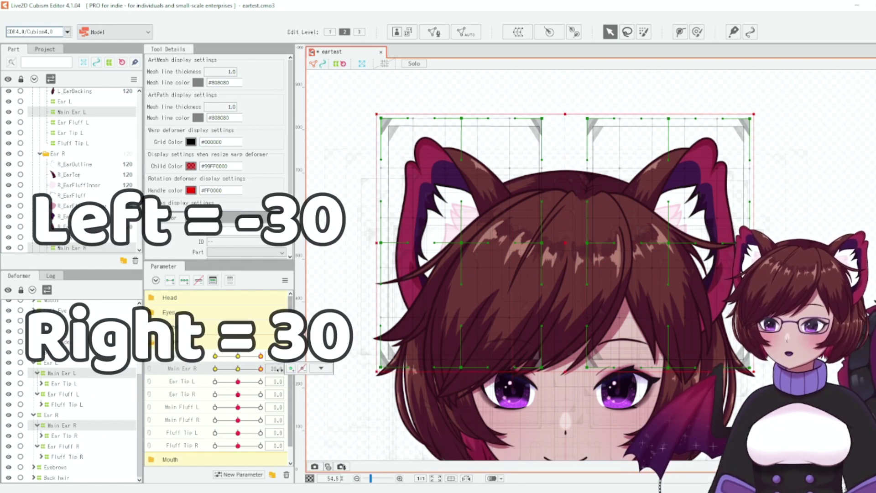
pyautogui.moveTo(385, 120); pyautogui.dragTo(402, 113)
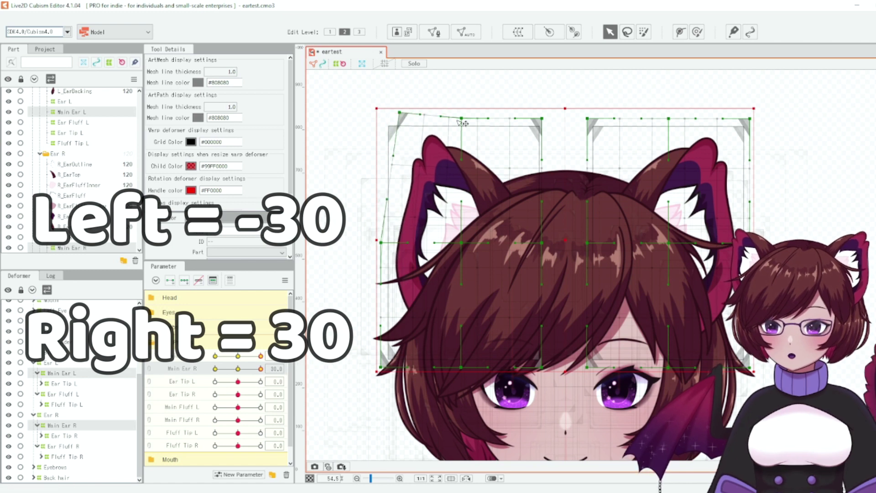
pyautogui.moveTo(461, 118); pyautogui.dragTo(486, 122)
pyautogui.moveTo(541, 119); pyautogui.dragTo(552, 137)
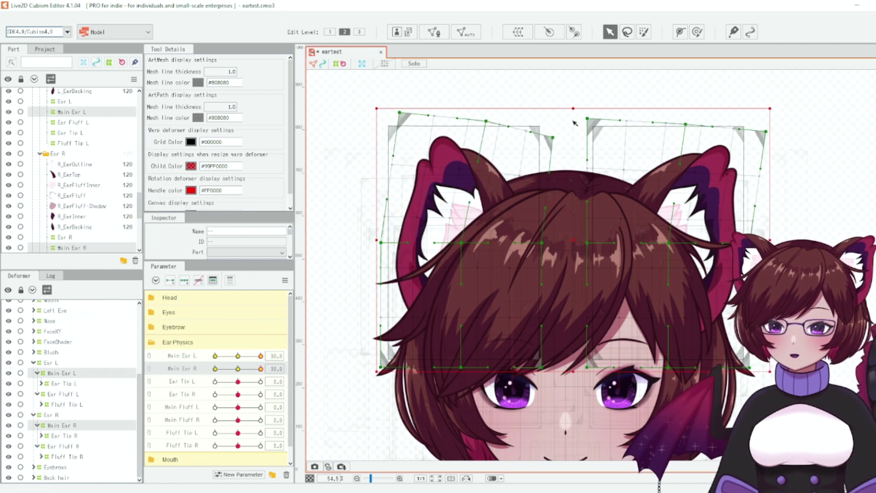
pyautogui.moveTo(587, 118); pyautogui.dragTo(603, 111)
pyautogui.moveTo(685, 124); pyautogui.dragTo(703, 128)
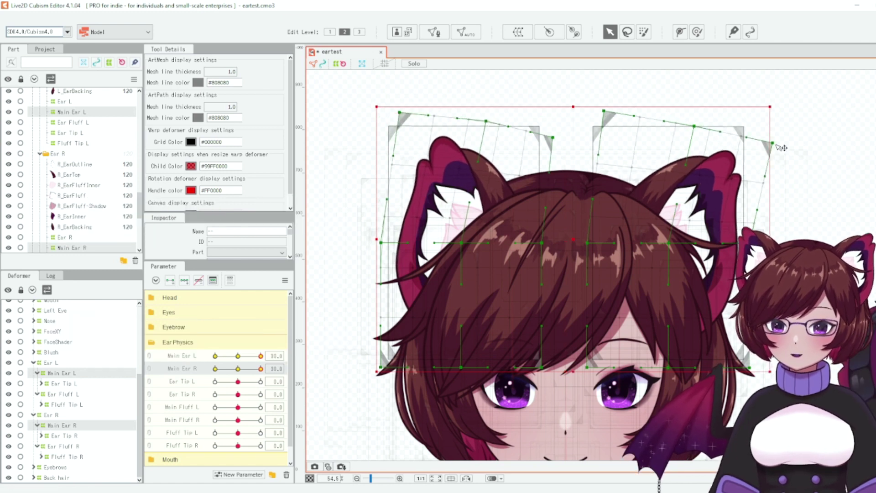
pyautogui.moveTo(765, 131); pyautogui.dragTo(773, 143)
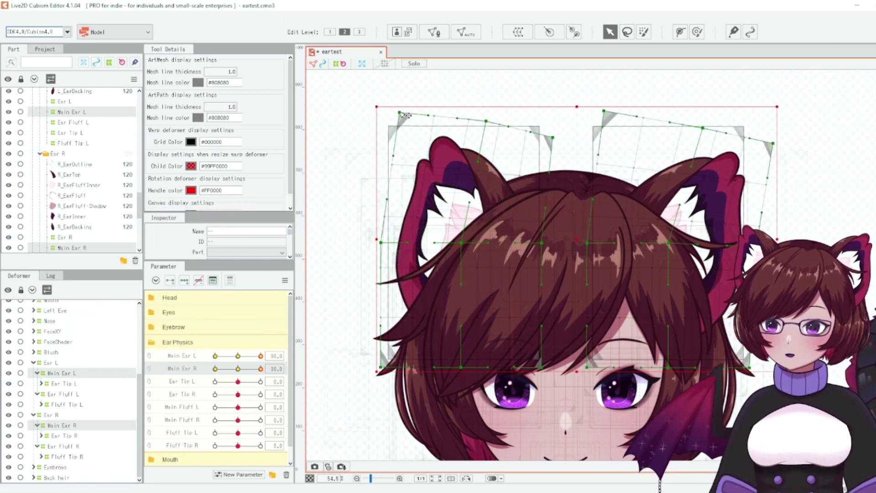
# - Strengthen the rightward tilt of both Main Ear deformers at value 30 by adjusting their upper and middle control points
pyautogui.moveTo(399, 112); pyautogui.dragTo(406, 104)
pyautogui.moveTo(386, 243); pyautogui.dragTo(390, 232)
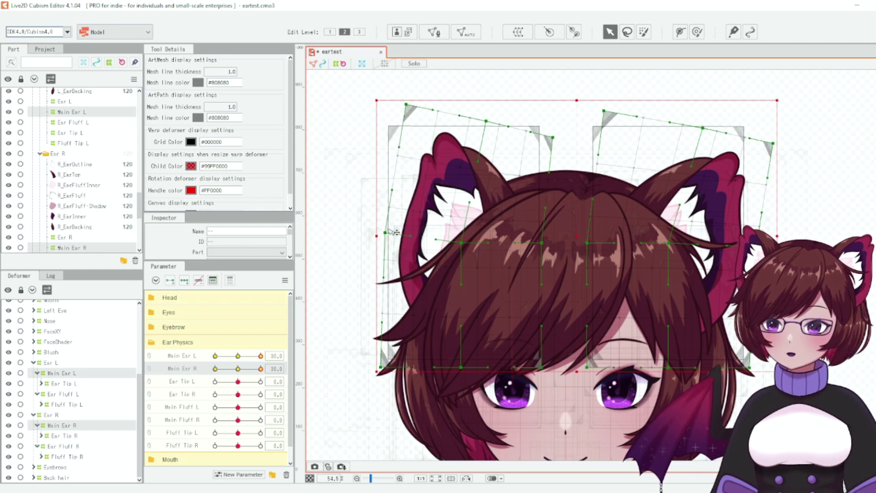
pyautogui.moveTo(492, 123)
pyautogui.mouseDown()
pyautogui.moveTo(502, 134)
pyautogui.moveTo(493, 124)
pyautogui.mouseUp()
pyautogui.moveTo(406, 105); pyautogui.dragTo(409, 98)
pyautogui.moveTo(260, 355)
pyautogui.mouseDown()
pyautogui.moveTo(241, 357)
pyautogui.moveTo(260, 355)
pyautogui.mouseUp()
pyautogui.moveTo(773, 143); pyautogui.dragTo(782, 157)
pyautogui.moveTo(604, 111); pyautogui.dragTo(610, 110)
pyautogui.moveTo(703, 127); pyautogui.dragTo(706, 133)
pyautogui.moveTo(542, 242); pyautogui.dragTo(545, 254)
pyautogui.moveTo(561, 141); pyautogui.dragTo(569, 146)
pyautogui.moveTo(494, 124); pyautogui.dragTo(500, 124)
pyautogui.moveTo(409, 99); pyautogui.dragTo(413, 92)
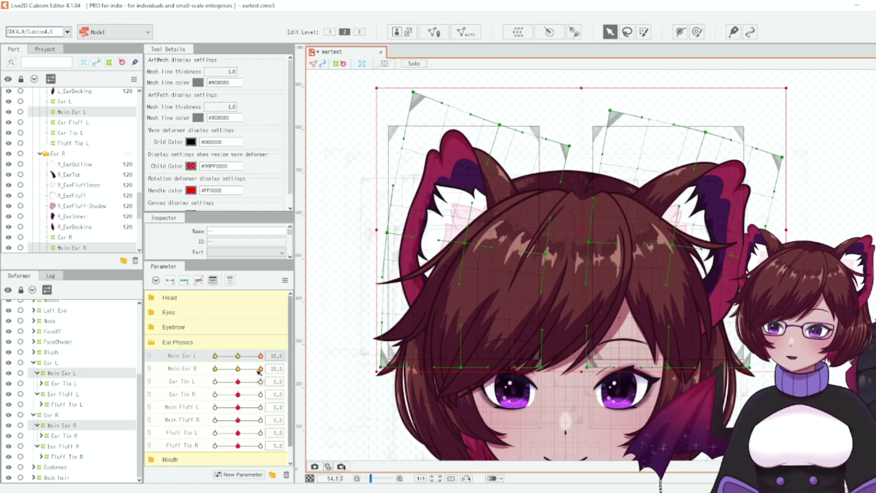
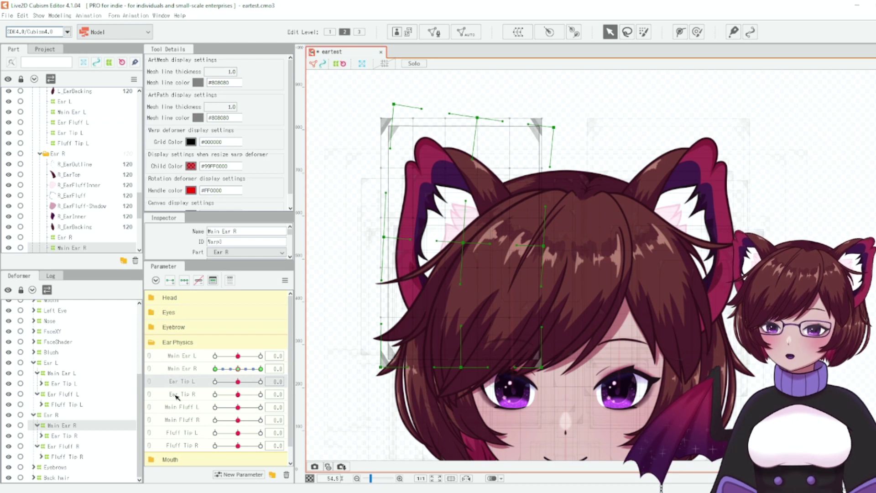
# - With Ear Tip L and Ear Tip R set to 30, bend the upper edge of the Ear Tip L deformer to the right
pyautogui.click(62, 383)
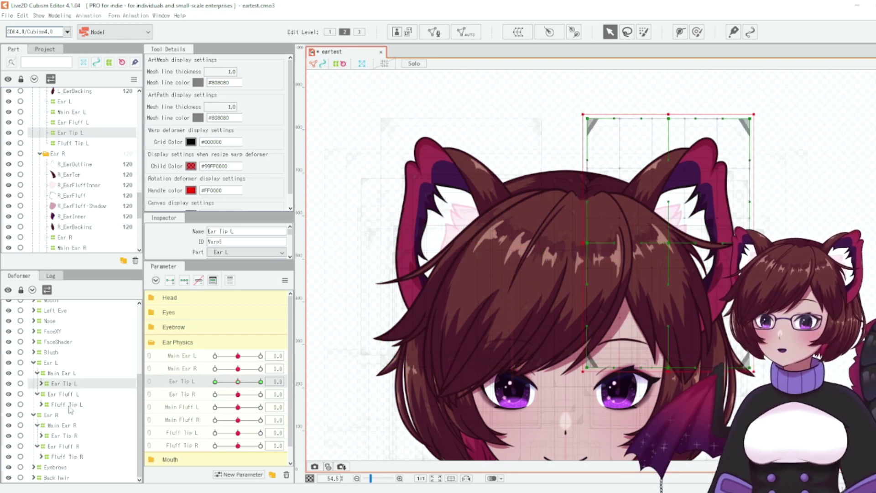
pyautogui.keyDown('ctrl'); pyautogui.click(63, 436); pyautogui.keyUp('ctrl')
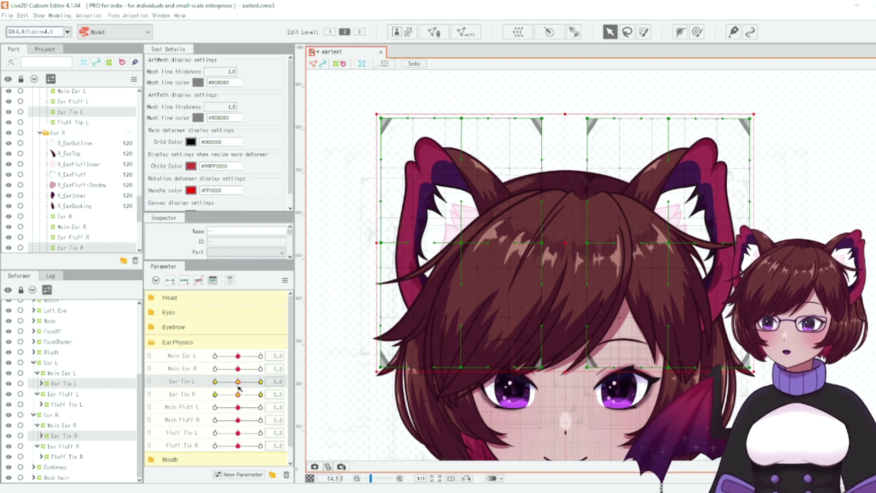
pyautogui.moveTo(237, 382); pyautogui.dragTo(273, 404)
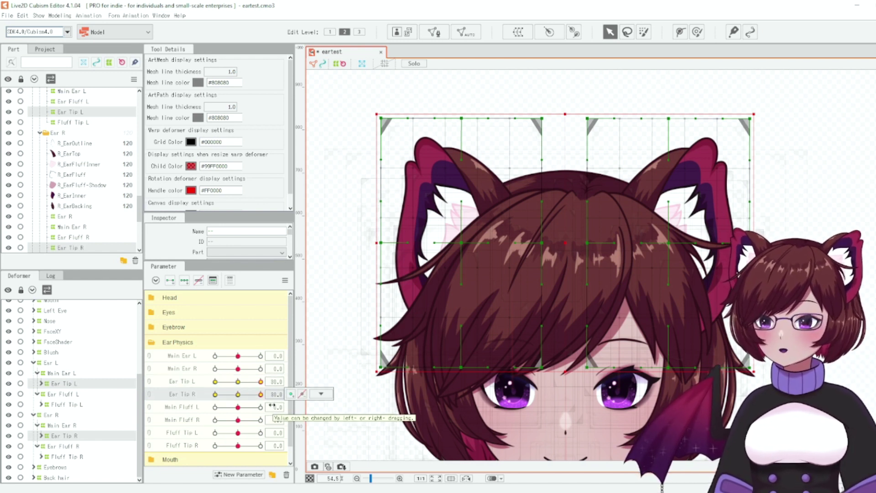
pyautogui.moveTo(750, 118); pyautogui.dragTo(761, 130)
pyautogui.moveTo(668, 118); pyautogui.dragTo(685, 121)
pyautogui.moveTo(762, 130); pyautogui.dragTo(769, 141)
pyautogui.moveTo(684, 121); pyautogui.dragTo(697, 124)
# - Bend the Ear Tip R deformer's upper edge to the right at value 30, and move the Ear Tip parameters toward their negative keys
pyautogui.moveTo(381, 118); pyautogui.dragTo(397, 112)
pyautogui.moveTo(461, 118); pyautogui.dragTo(474, 120)
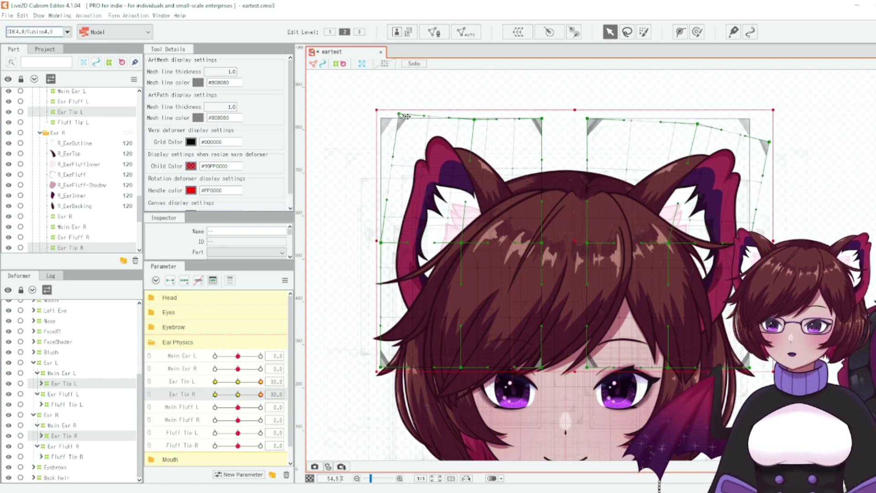
pyautogui.moveTo(397, 112); pyautogui.dragTo(404, 108)
pyautogui.moveTo(423, 165); pyautogui.dragTo(427, 164)
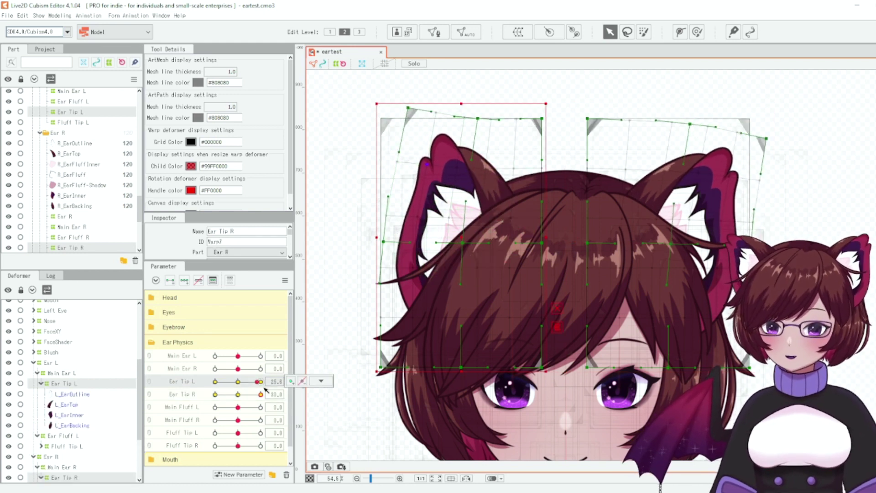
pyautogui.moveTo(260, 382); pyautogui.dragTo(215, 394)
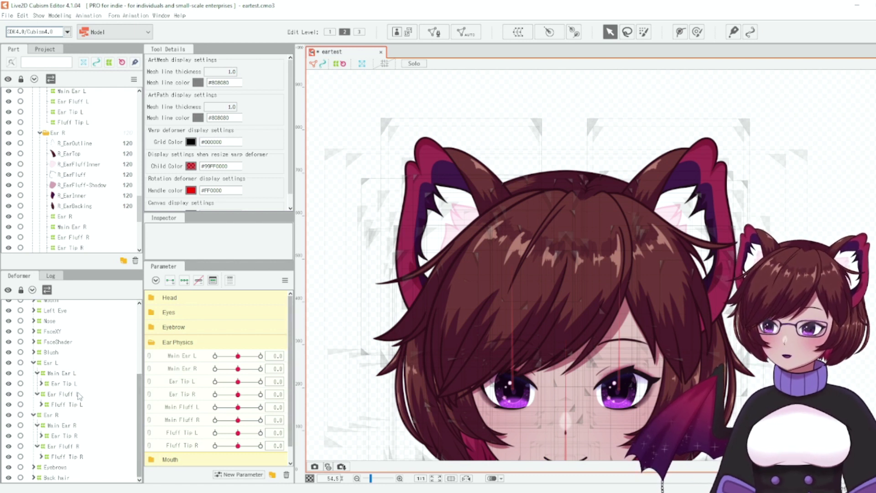
# - Bend the Ear Fluff L and Ear Fluff R deformers to the right at Main Fluff value 30, and move both parameters to their negative keys
pyautogui.click(64, 394)
pyautogui.keyDown('ctrl'); pyautogui.click(64, 446); pyautogui.keyUp('ctrl')
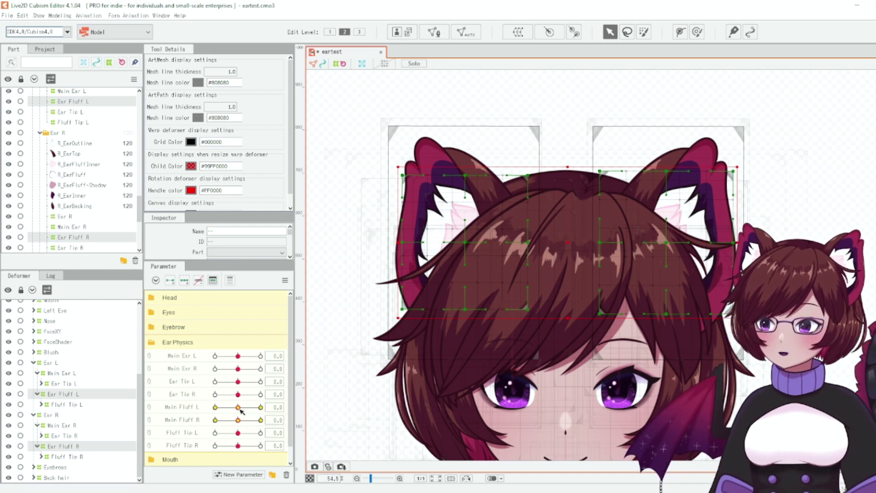
pyautogui.moveTo(238, 410); pyautogui.dragTo(323, 419)
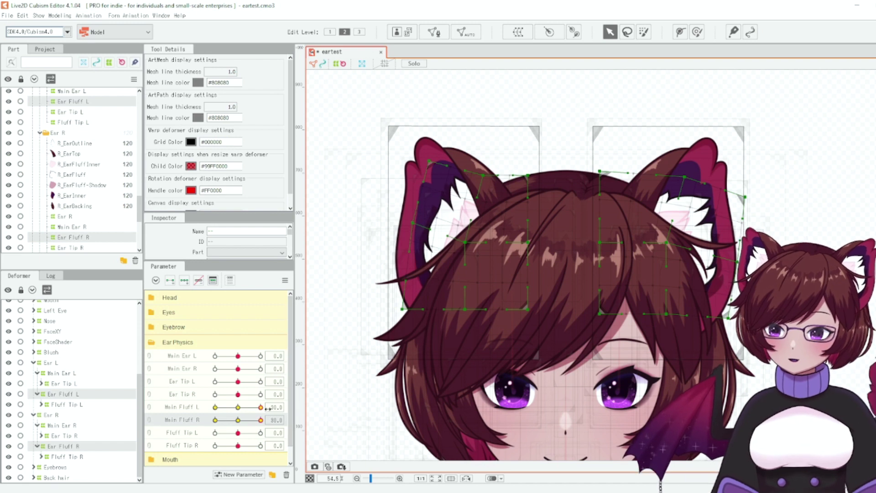
pyautogui.click(215, 407)
pyautogui.moveTo(261, 420); pyautogui.dragTo(195, 428)
pyautogui.click(256, 407)
# - Apply ellipse interpolation to Ear Fluff L on Main Fluff L and to Ear Fluff R on Main Fluff R
pyautogui.click(63, 393)
pyautogui.click(284, 280)
pyautogui.click(339, 380)
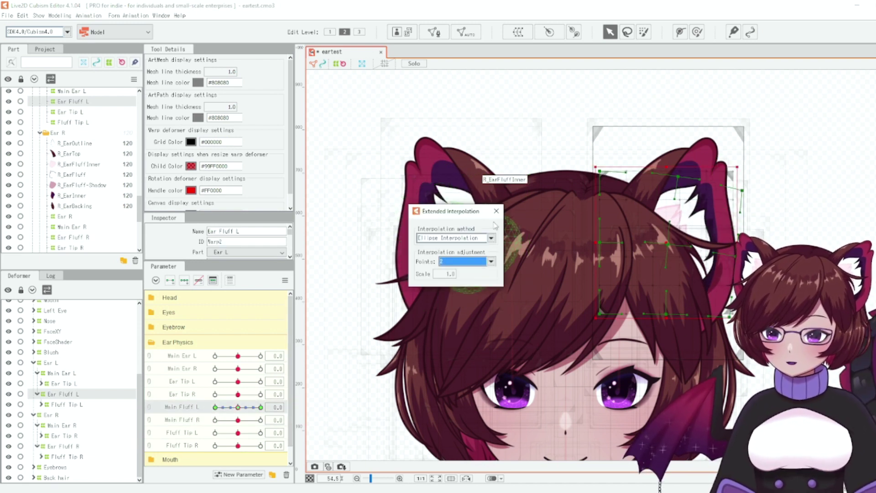
pyautogui.click(63, 446)
pyautogui.click(285, 280)
pyautogui.click(340, 381)
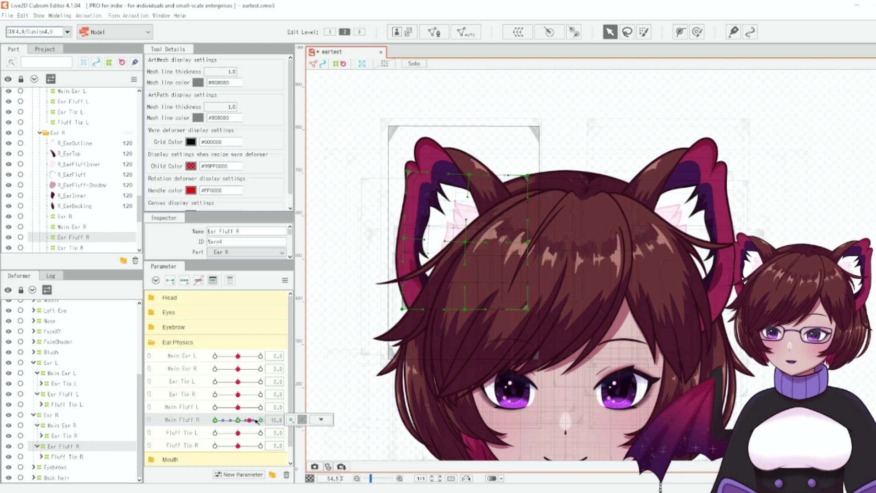
pyautogui.click(285, 280)
pyautogui.click(342, 280)
# - Shape the Fluff Tip L and Fluff Tip R deformers at the positive and negative keys of their Fluff Tip parameters
pyautogui.click(68, 456)
pyautogui.keyDown('ctrl'); pyautogui.click(67, 405); pyautogui.keyUp('ctrl')
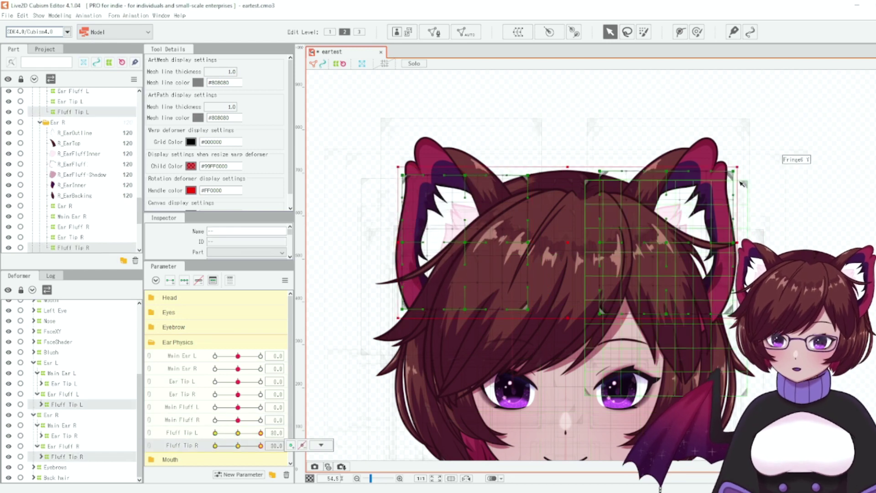
pyautogui.click(261, 433)
pyautogui.click(261, 445)
pyautogui.click(215, 432)
pyautogui.moveTo(261, 446); pyautogui.dragTo(215, 445)
pyautogui.moveTo(667, 172); pyautogui.dragTo(671, 159)
pyautogui.click(285, 280)
pyautogui.click(333, 280)
pyautogui.click(340, 280)
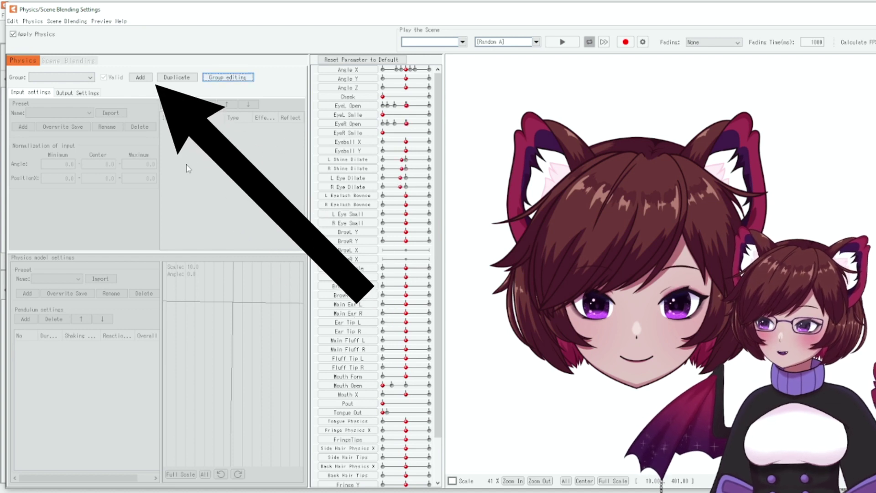
# - Create a physics group named Ear Physics L with Angle X, Angle Y, Angle Z and EyeL Open as input parameters
pyautogui.click(140, 77)
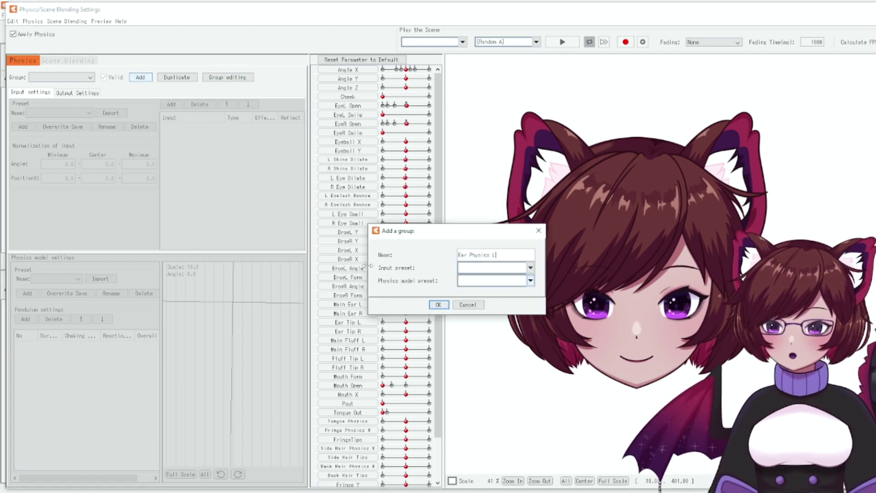
pyautogui.click(439, 306)
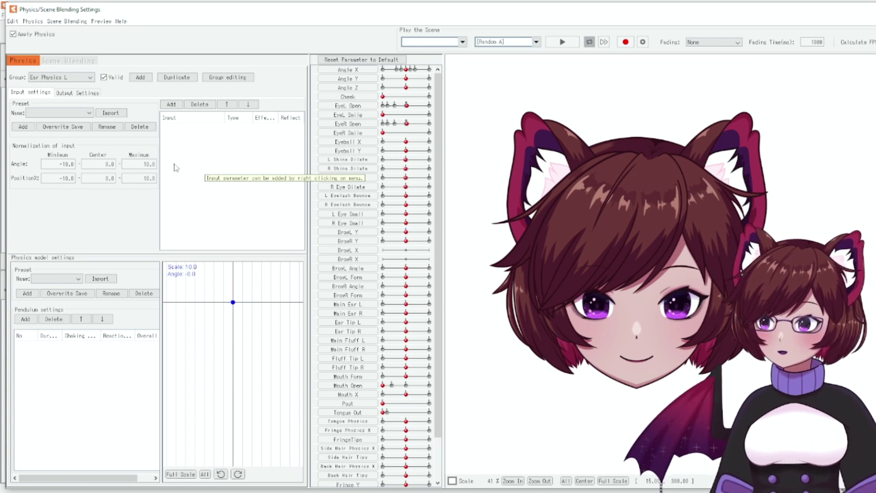
pyautogui.click(170, 104)
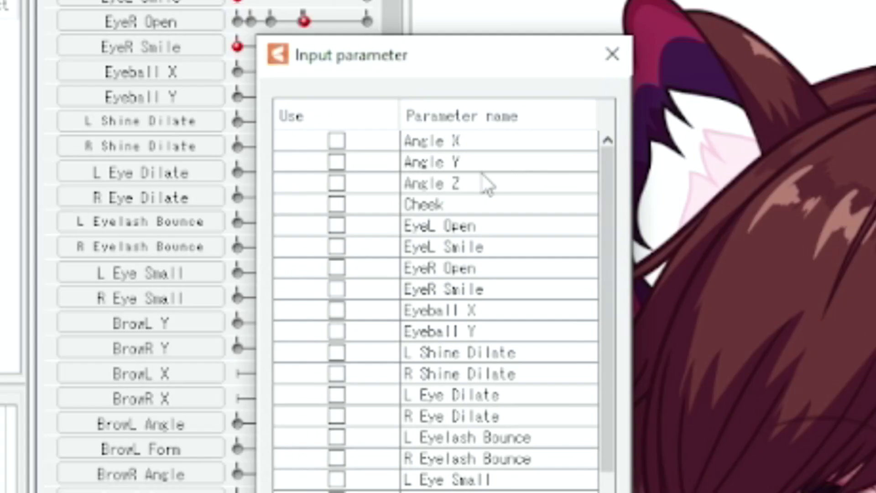
pyautogui.click(337, 142)
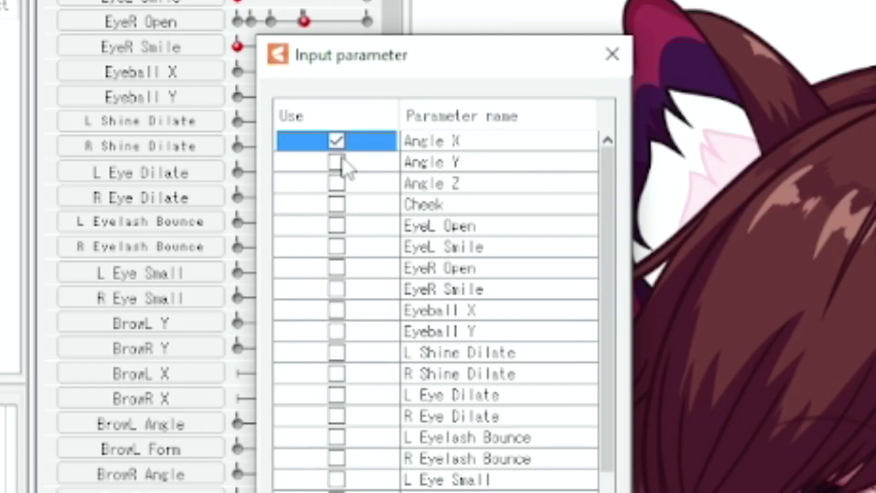
pyautogui.click(338, 163)
pyautogui.click(337, 184)
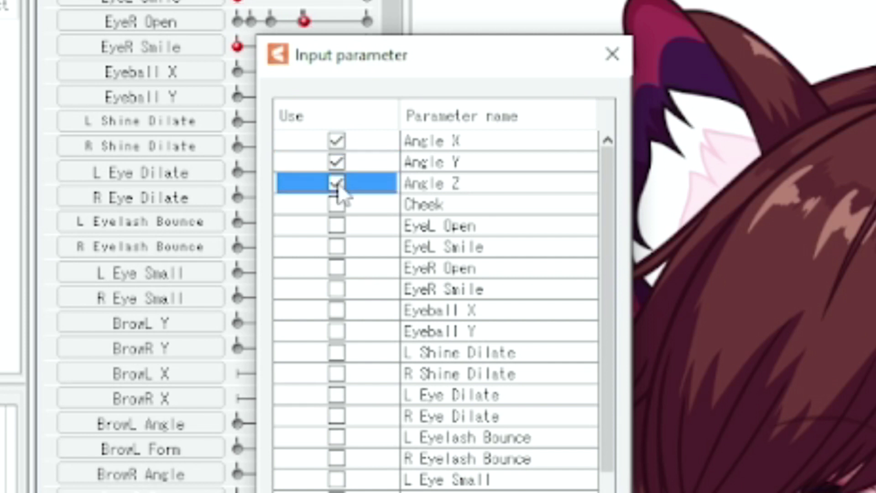
pyautogui.click(338, 228)
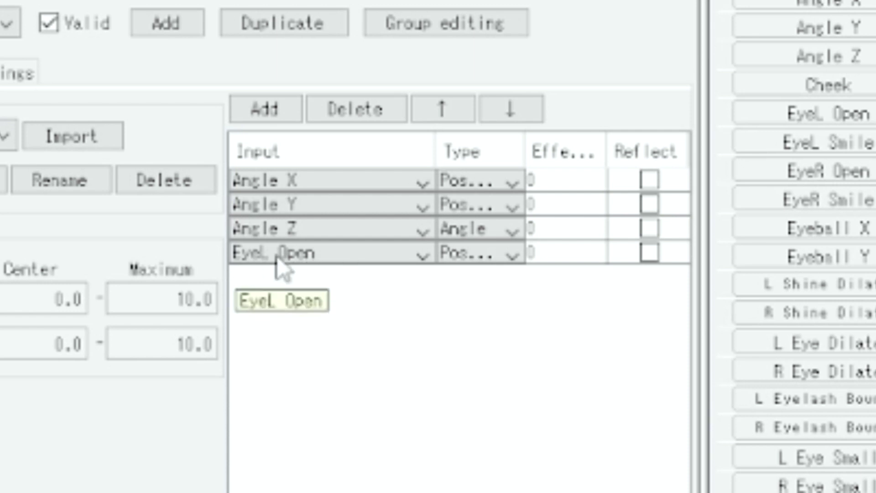
# - Set EyeL Open's type to Angle, with effect values 60 for Angle X, 40 for Angle Y, 60 for Angle Z and 40 for EyeL Open
pyautogui.click(508, 256)
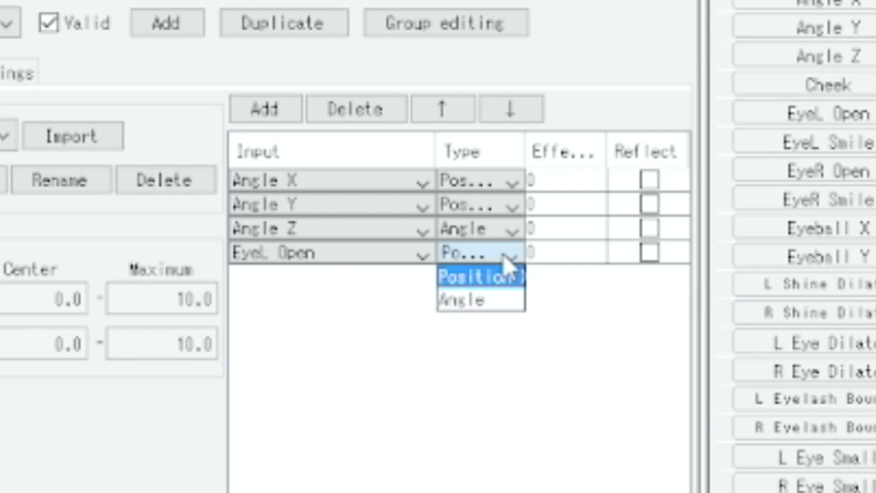
pyautogui.click(480, 308)
pyautogui.click(552, 178)
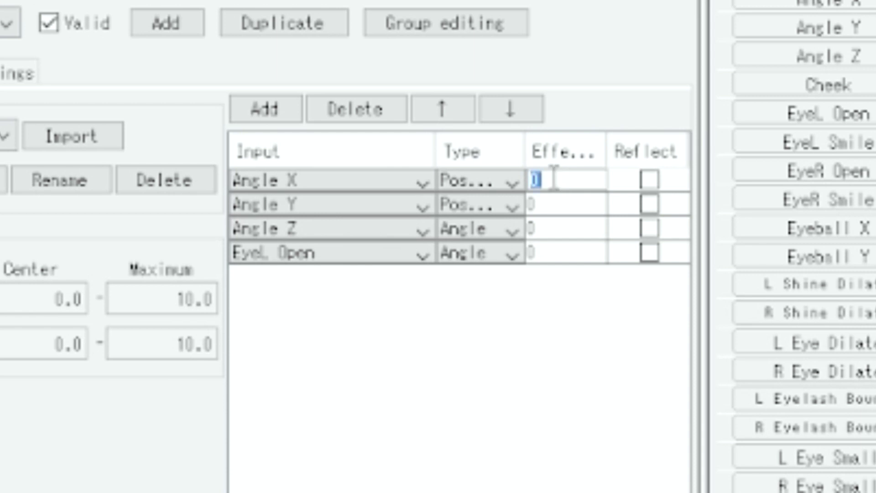
pyautogui.click(583, 200)
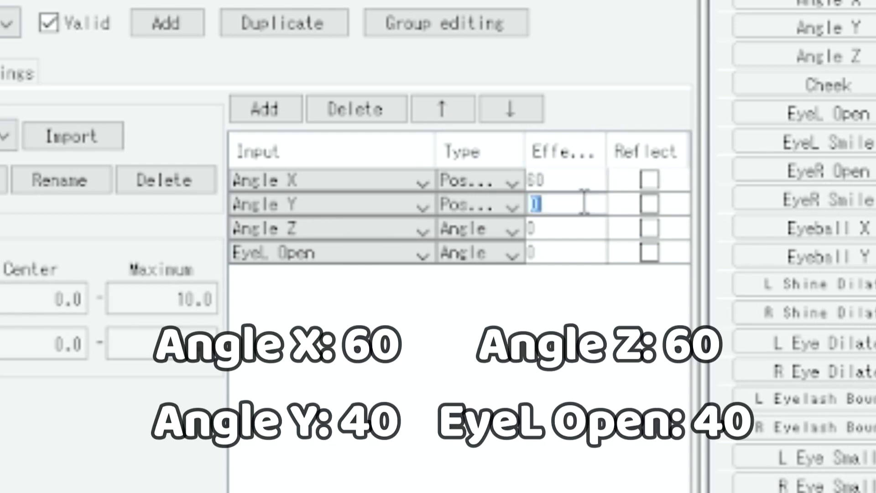
pyautogui.write('40')
pyautogui.click(579, 228)
pyautogui.write('60')
pyautogui.press('Return')
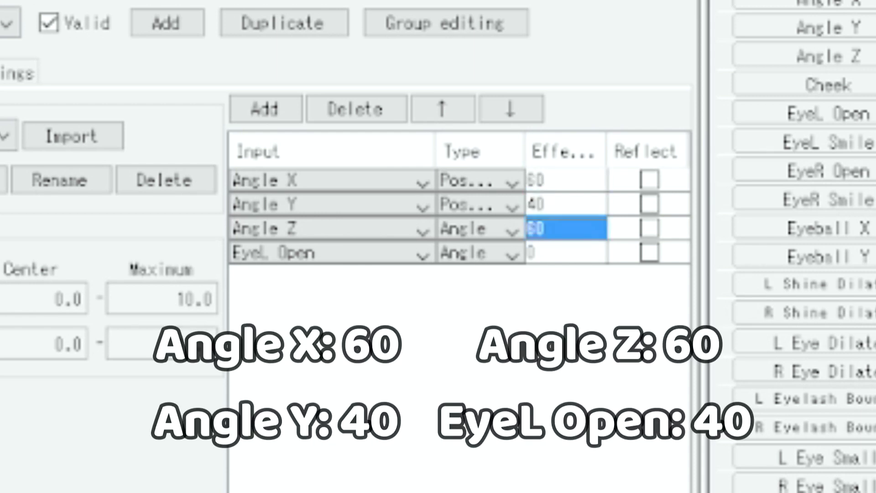
pyautogui.click(557, 248)
pyautogui.write('40')
pyautogui.press('Return')
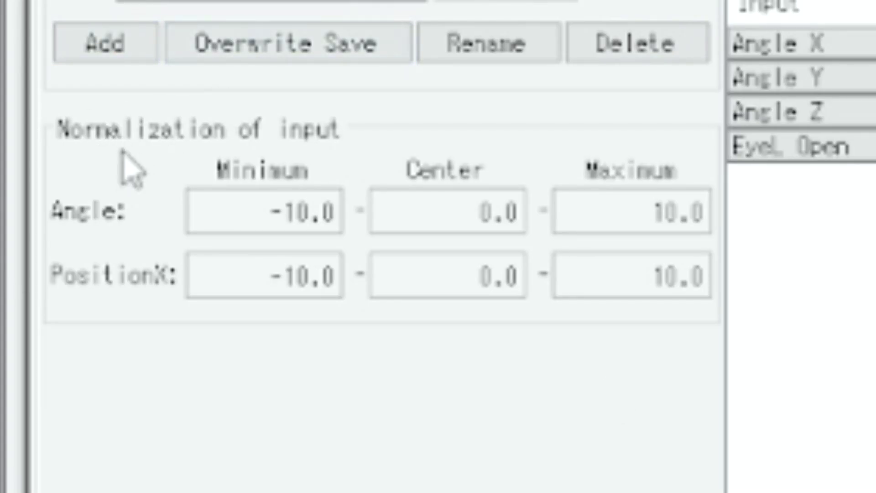
# - Set the input normalization range for Angle to a minimum of -30 and a maximum of 30
pyautogui.click(666, 201)
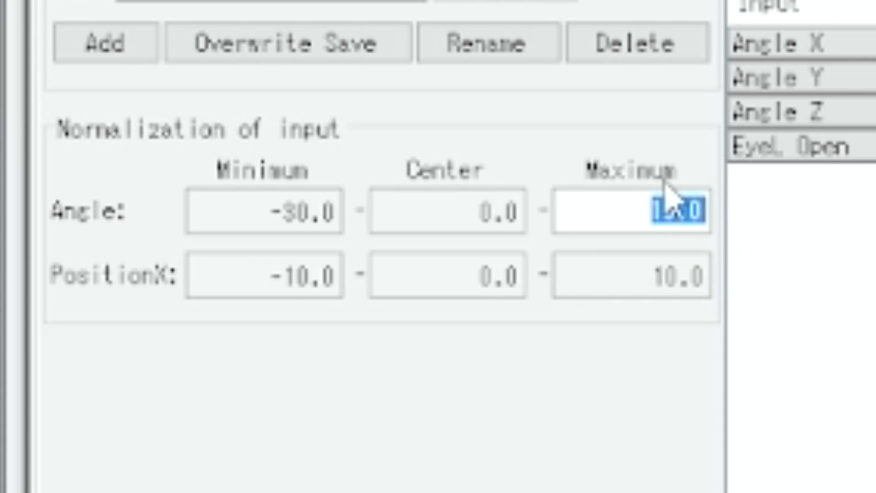
pyautogui.write('30')
pyautogui.press('Return')
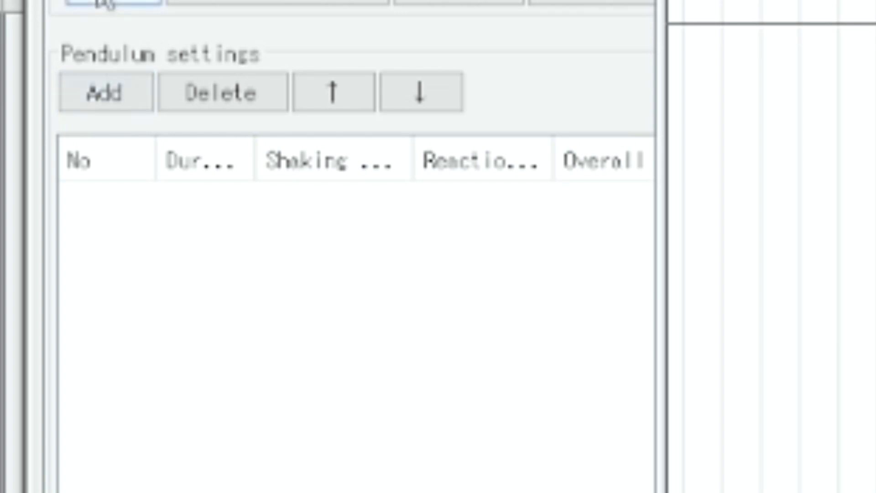
# - Add two pendulums to Ear Physics L and give the first one shaking 0.91, reaction 0.8 and overall 1.5
pyautogui.click(111, 96)
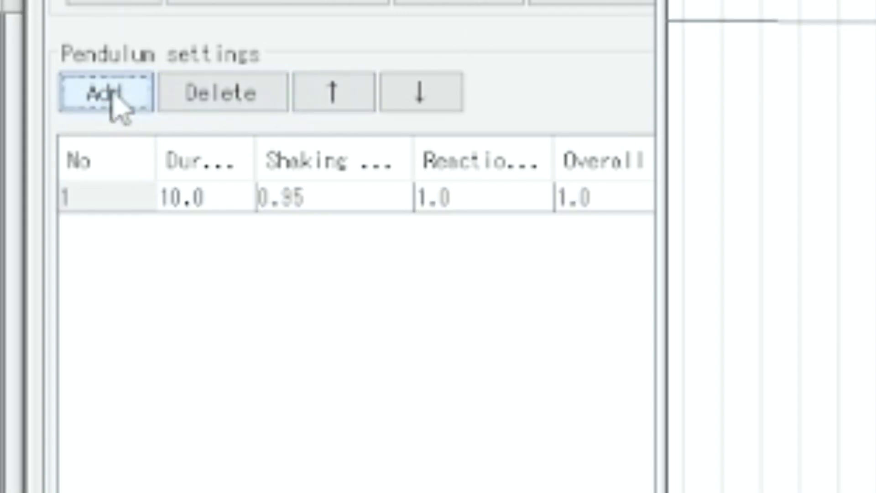
pyautogui.click(113, 96)
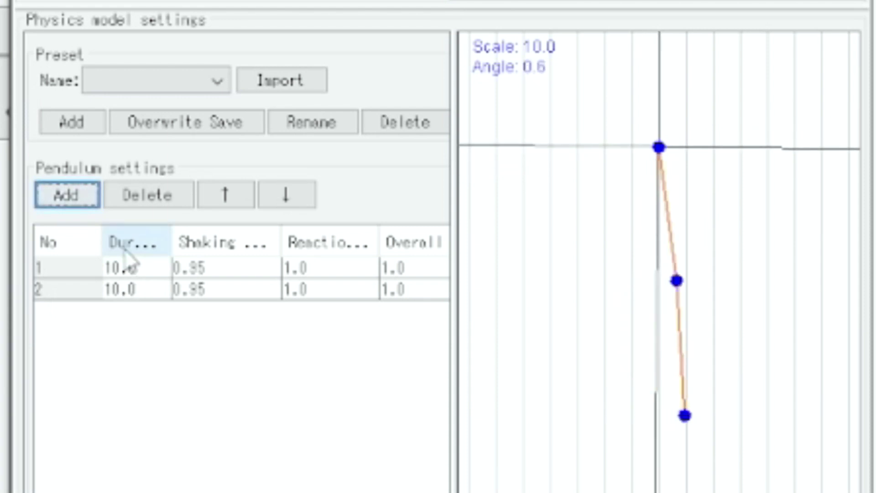
pyautogui.doubleClick(195, 269)
pyautogui.write('0.91')
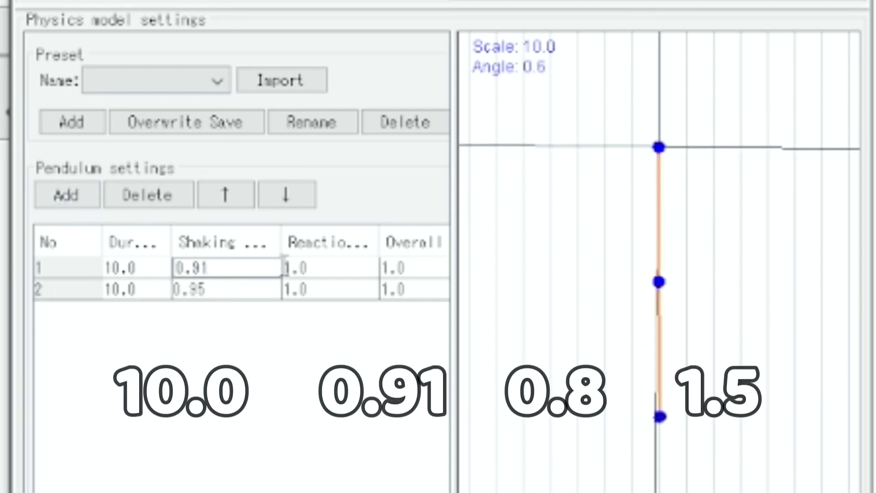
pyautogui.doubleClick(336, 268)
pyautogui.write('0.8')
pyautogui.press('Return')
pyautogui.doubleClick(413, 268)
pyautogui.write('1.5')
pyautogui.press('Return')
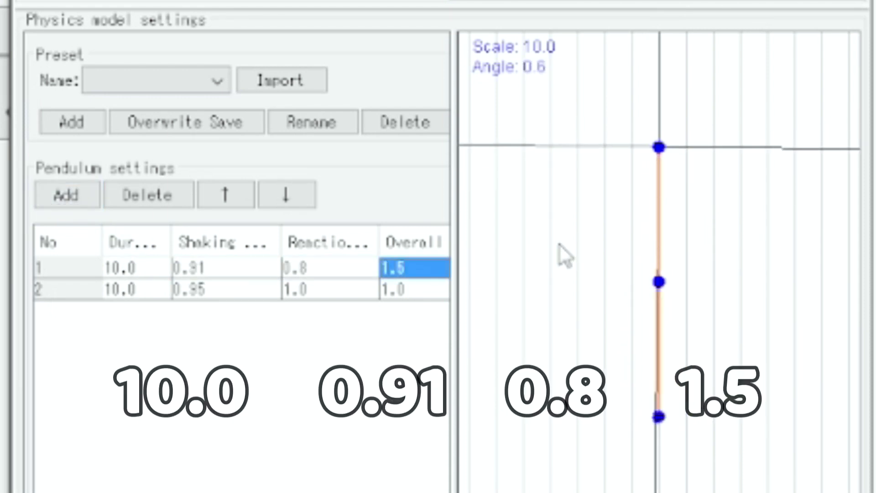
# - Set the second pendulum to duration 8.0, shaking 0.8, reaction 0.8 and overall 1.5
pyautogui.doubleClick(132, 292)
pyautogui.write('8.0')
pyautogui.press('Return')
pyautogui.doubleClick(221, 289)
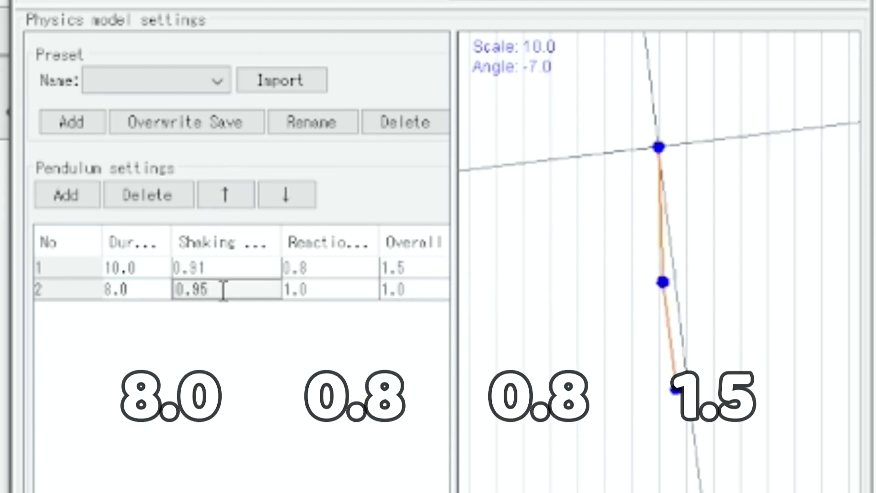
pyautogui.write('0.8')
pyautogui.press('Return')
pyautogui.doubleClick(328, 289)
pyautogui.write('0.8')
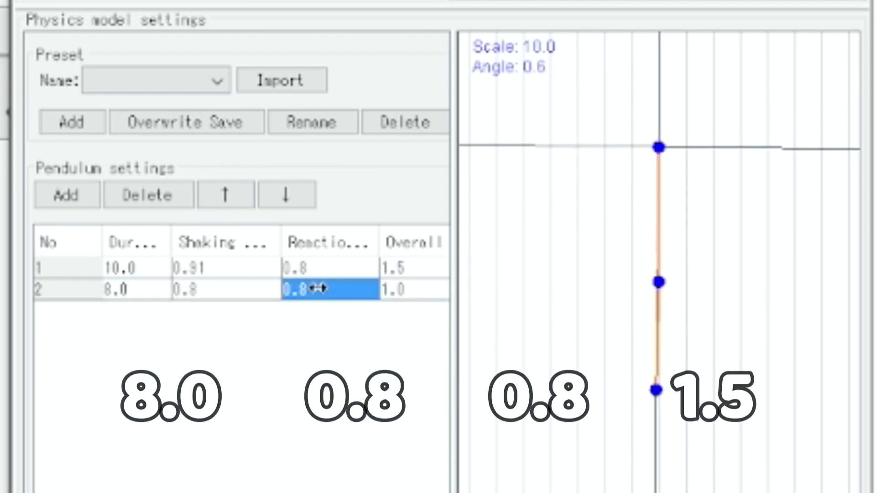
pyautogui.press('Return')
pyautogui.doubleClick(413, 290)
pyautogui.write('1.5')
pyautogui.press('Return')
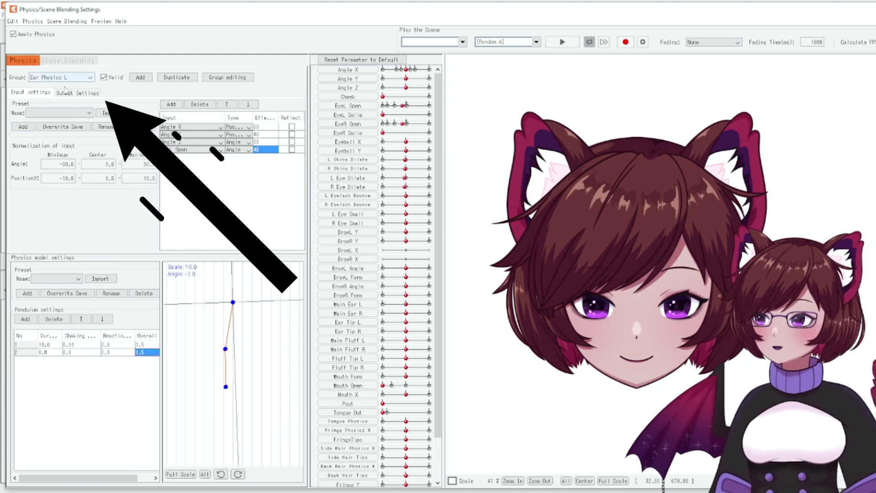
# - Add Main Ear L, Ear Tip L, Main Fluff L and Fluff Tip L as output parameters of Ear Physics L
pyautogui.click(80, 94)
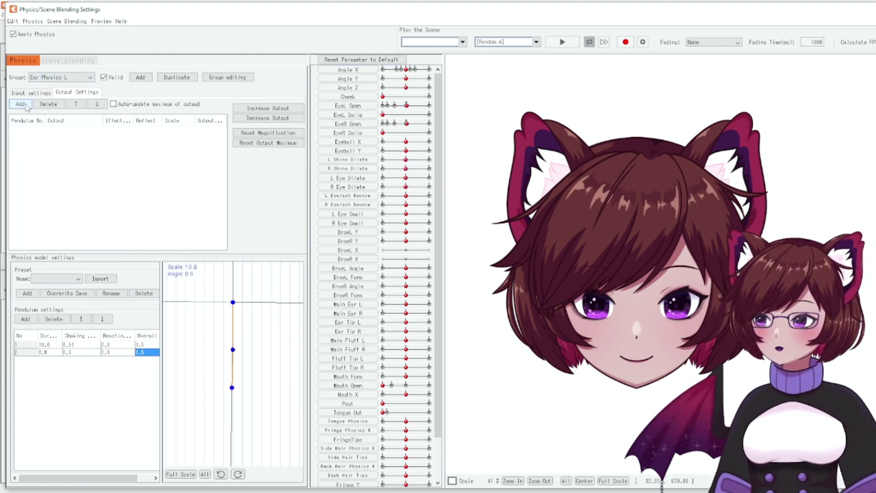
pyautogui.click(20, 104)
pyautogui.scroll(-10, 521, 276)
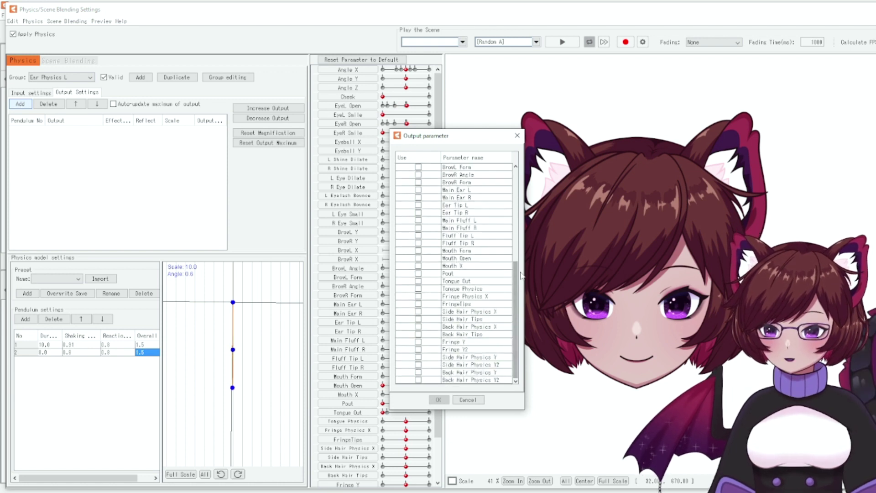
pyautogui.scroll(2, 429, 178)
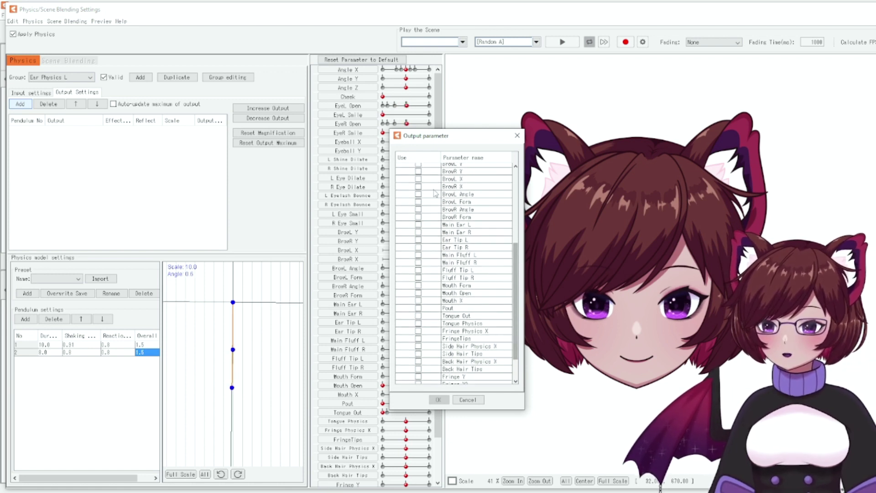
pyautogui.click(418, 224)
pyautogui.click(418, 240)
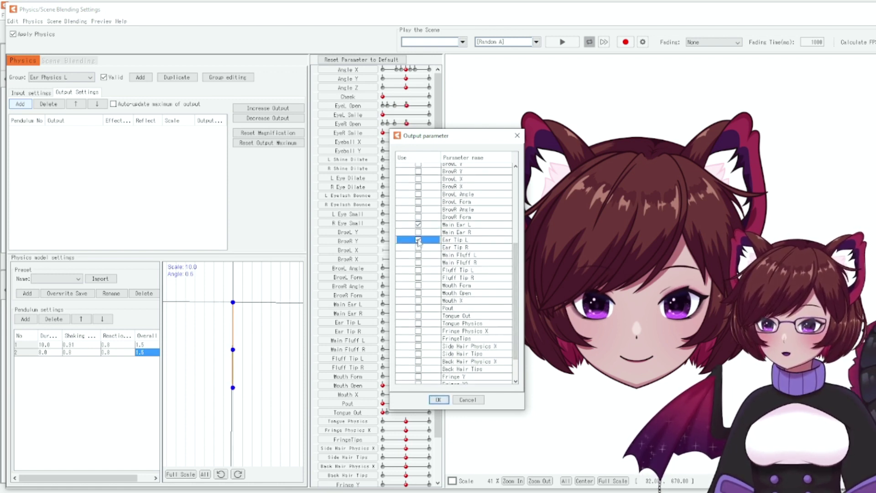
pyautogui.click(418, 255)
pyautogui.click(418, 270)
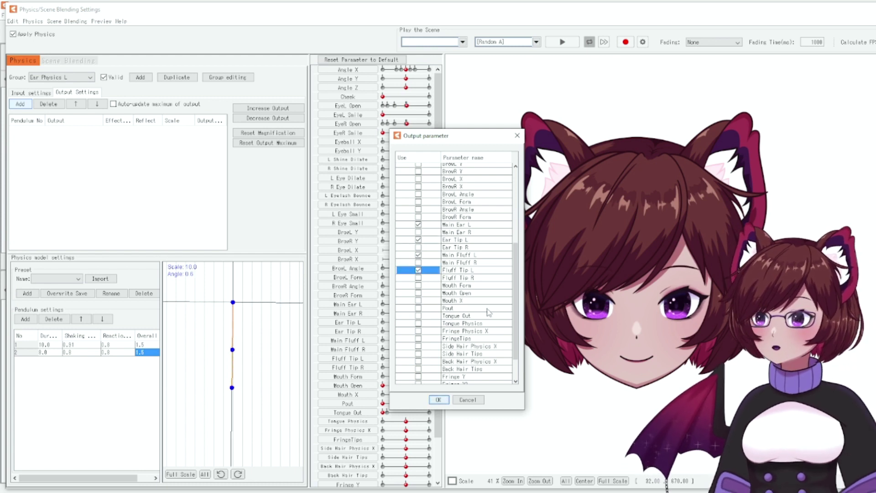
pyautogui.press('Return')
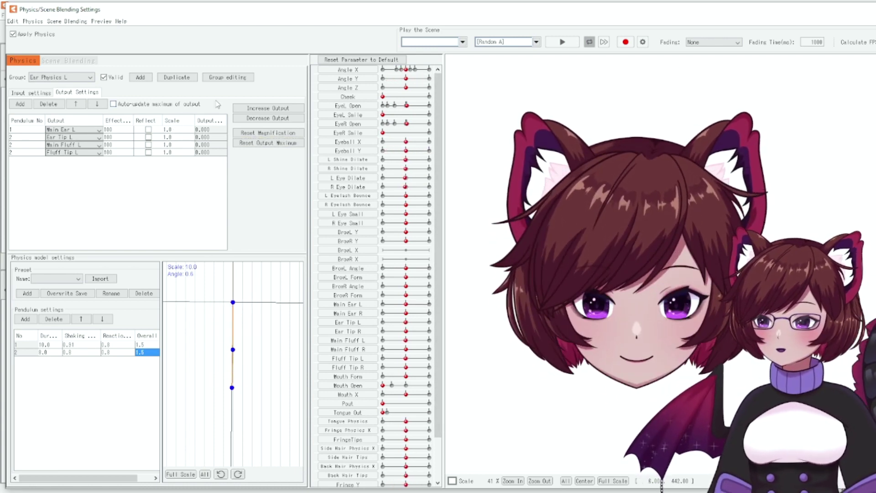
# - Increase the outputs, then set the scale to 40 for Main Ear L and Main Fluff L and 35 for Ear Tip L and Fluff Tip L
pyautogui.click(262, 107)
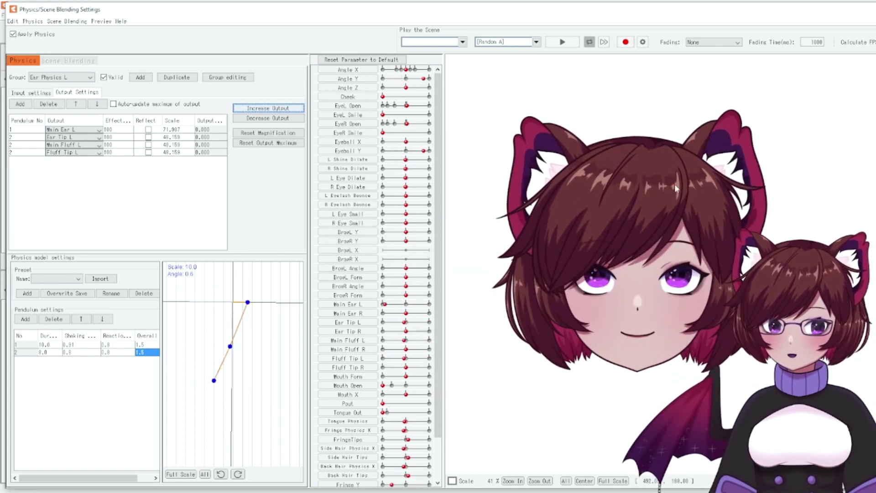
pyautogui.doubleClick(185, 130)
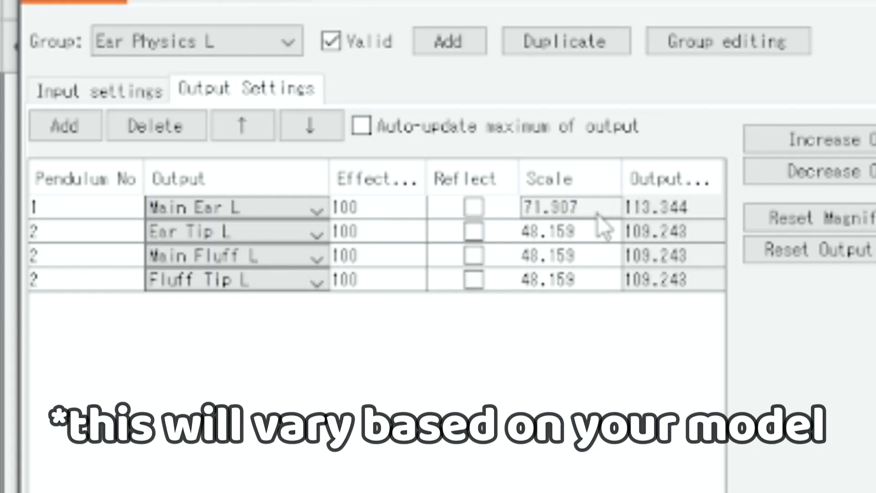
pyautogui.write('40')
pyautogui.doubleClick(185, 136)
pyautogui.write('40.0')
pyautogui.press('Return')
pyautogui.write('40.0')
pyautogui.press('Return')
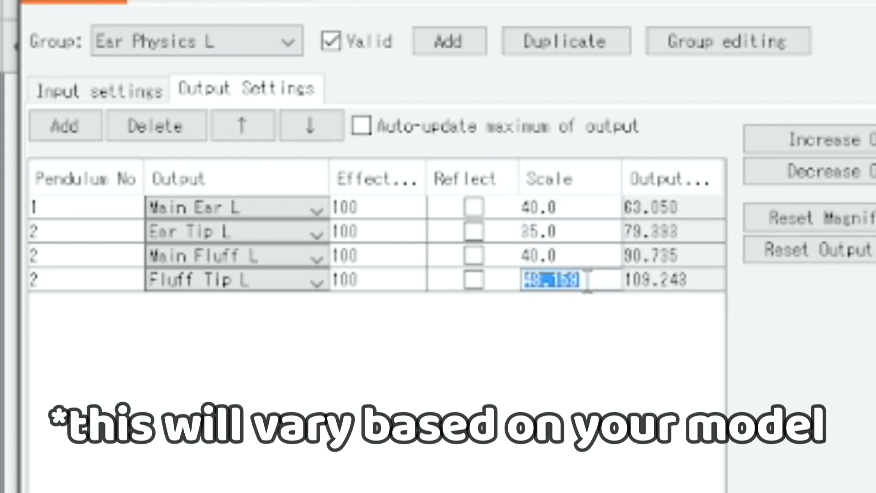
pyautogui.write('35.0')
pyautogui.press('Return')
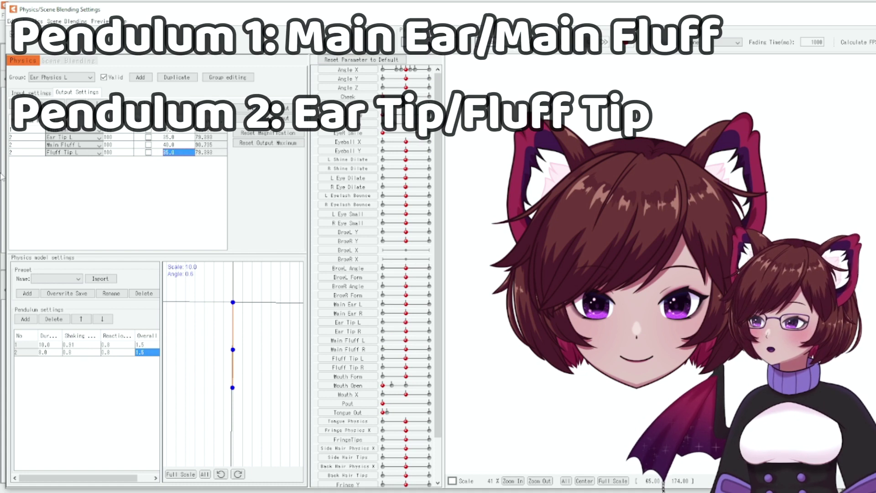
# - Assign the Main Fluff L output to pendulum 1
pyautogui.doubleClick(18, 144)
pyautogui.write('1')
pyautogui.press('Return')
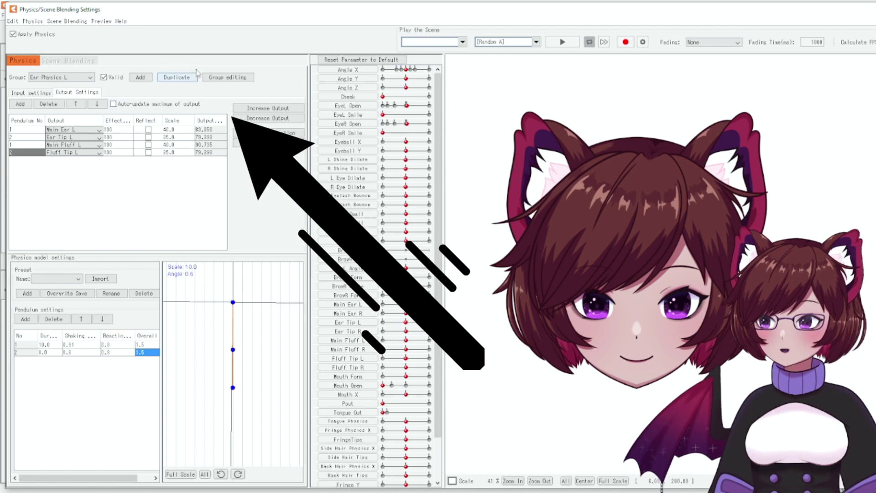
# - Duplicate the group as Ear Physics R and switch its outputs to Main Ear R, Ear Tip R, Main Fluff R and Fluff Tip R
pyautogui.click(177, 77)
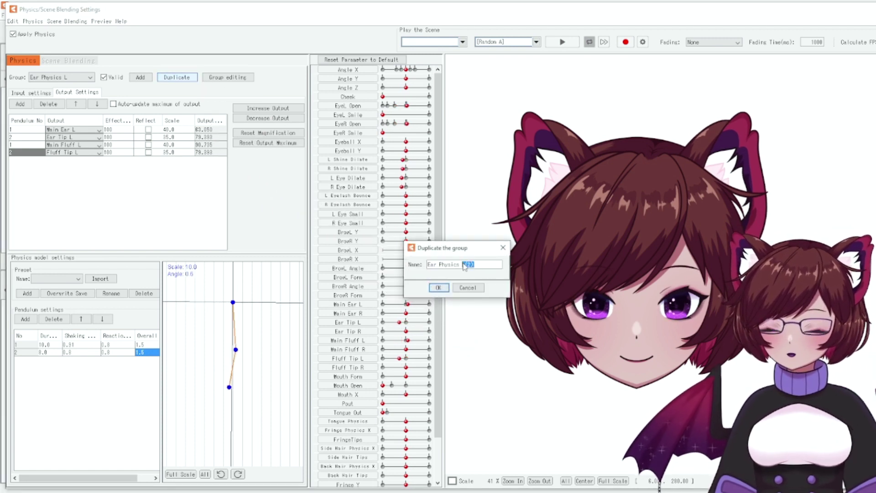
pyautogui.click(438, 288)
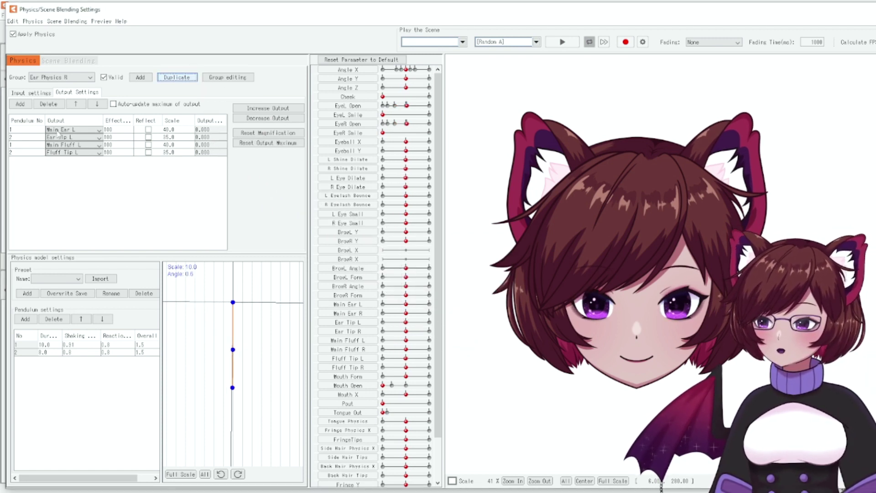
pyautogui.click(85, 132)
pyautogui.scroll(5, 59, 174)
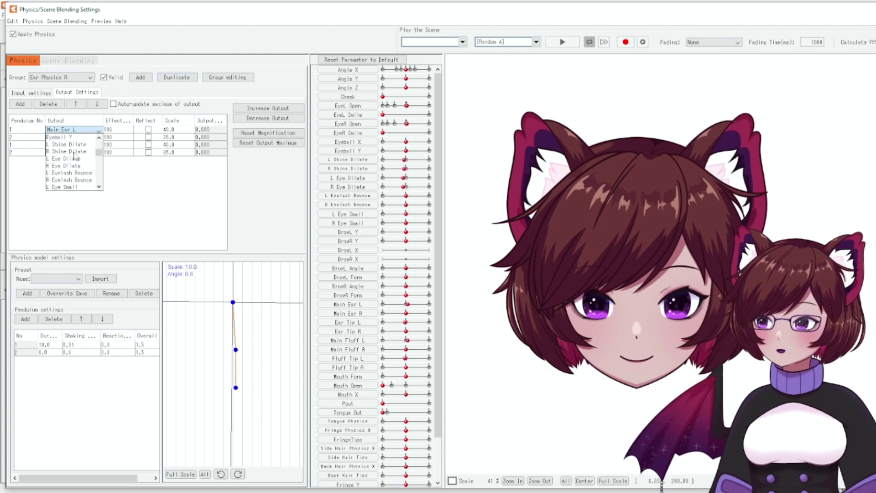
pyautogui.scroll(-3, 60, 173)
pyautogui.click(62, 172)
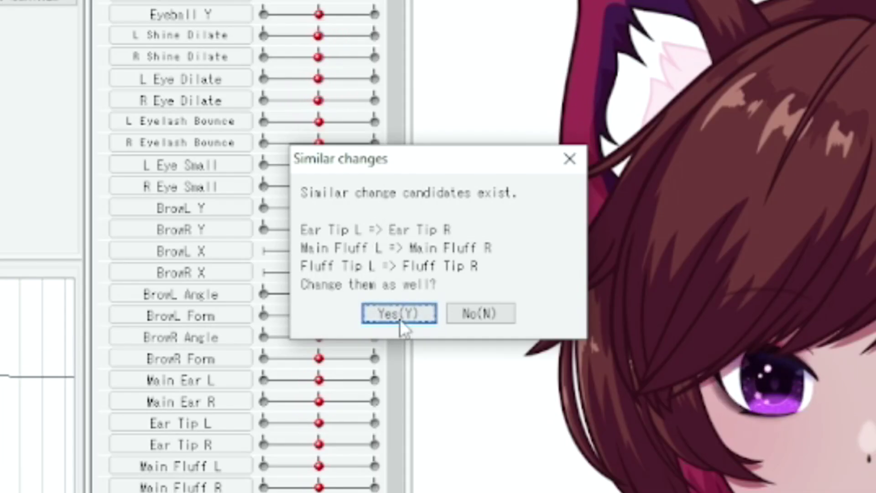
pyautogui.click(399, 314)
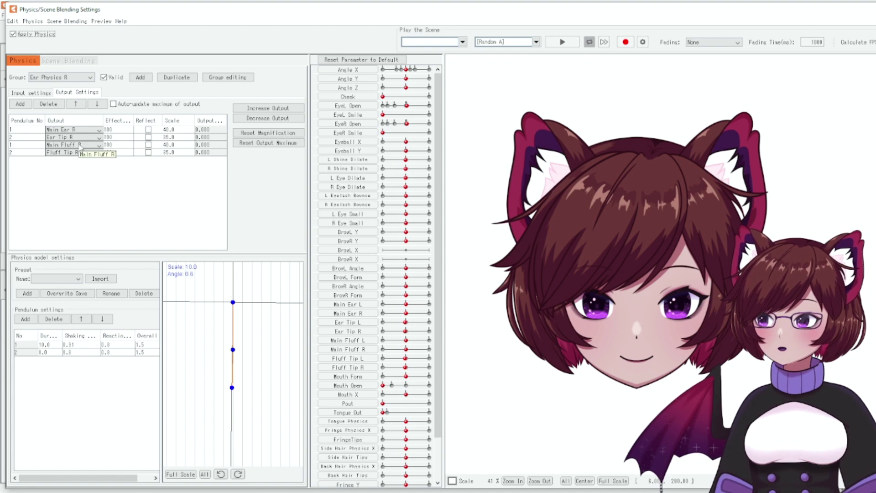
# - Replace the EyeL Open input of Ear Physics R with EyeR Open
pyautogui.click(30, 93)
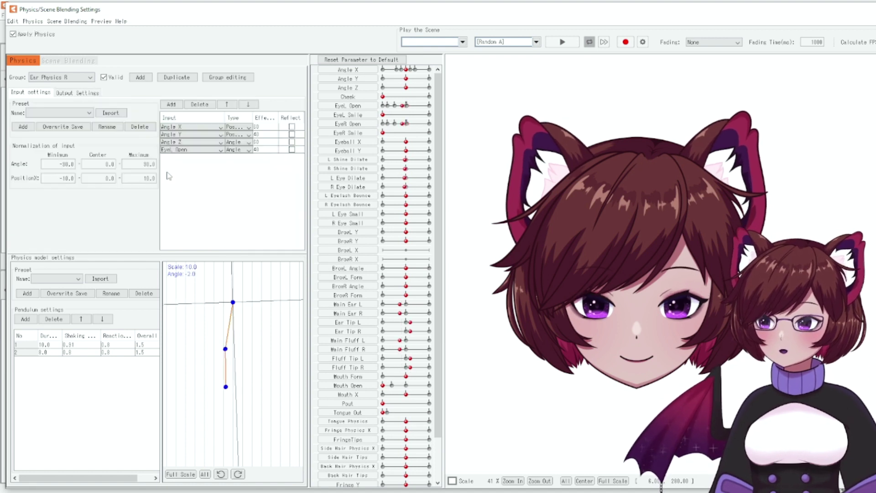
pyautogui.click(182, 150)
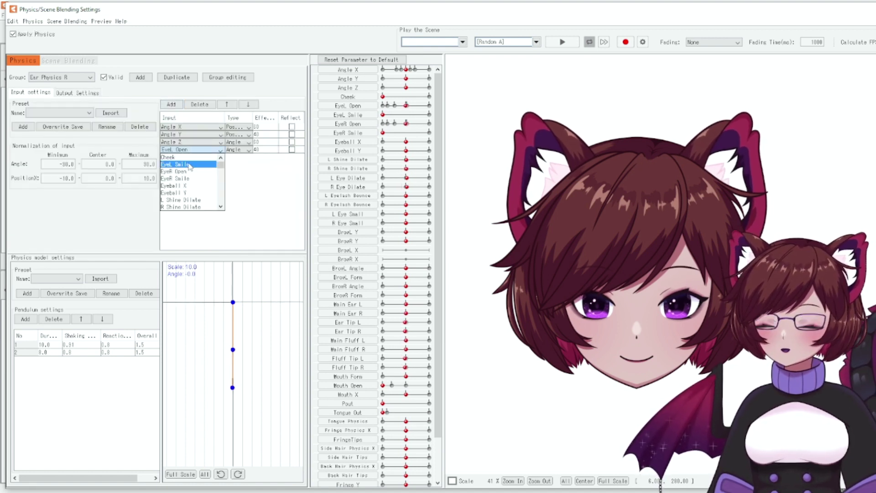
pyautogui.scroll(1, 192, 178)
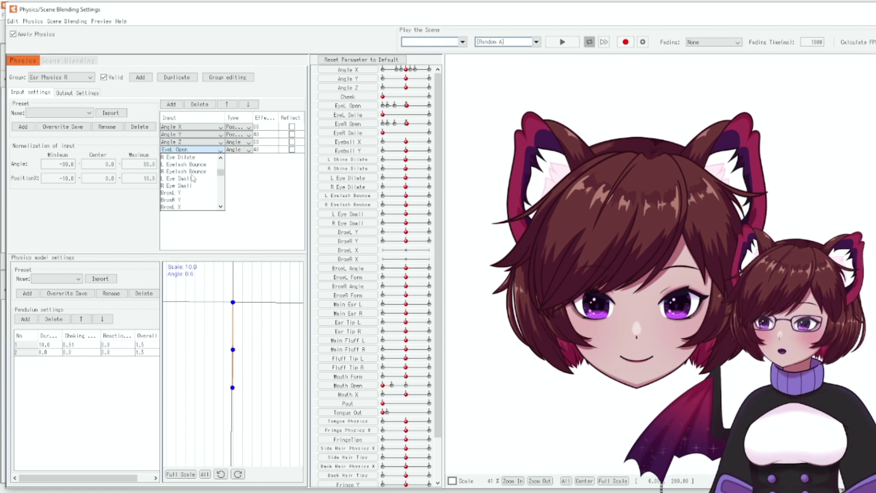
pyautogui.click(180, 157)
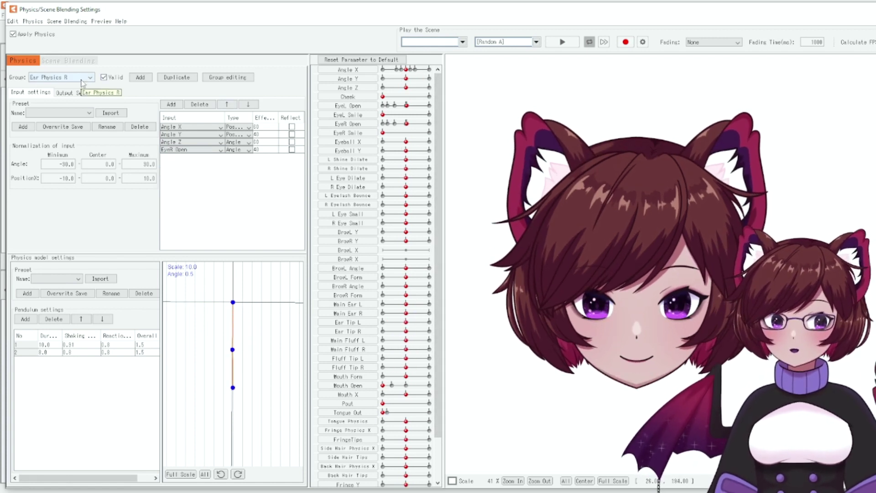
# - Switch to the Ear Physics L group and enable Reflect for its Angle Y and EyeL Open inputs
pyautogui.click(83, 78)
pyautogui.click(63, 130)
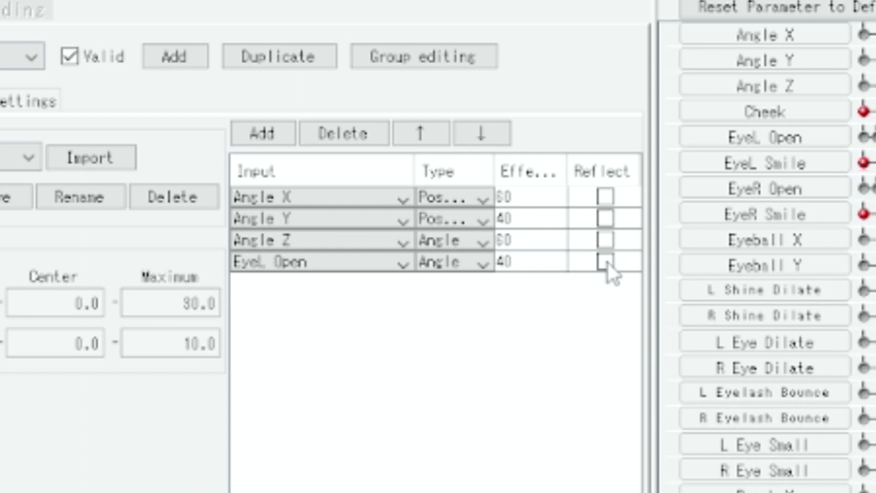
pyautogui.click(605, 219)
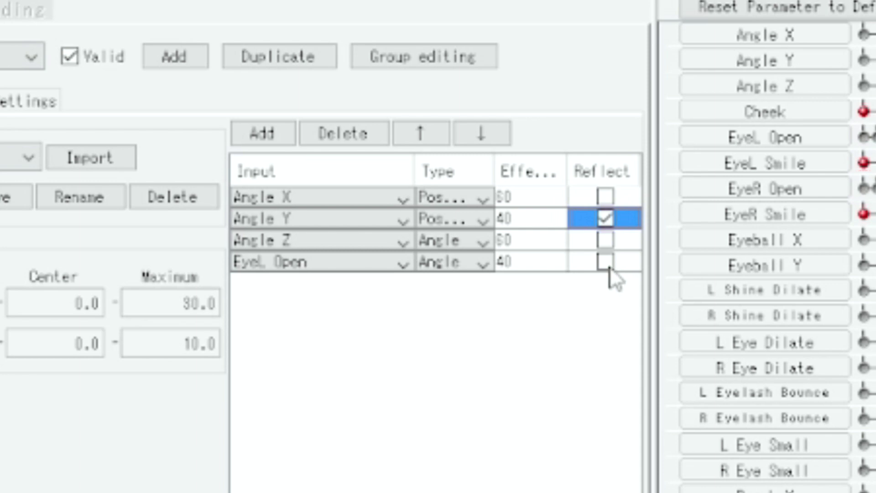
pyautogui.click(606, 263)
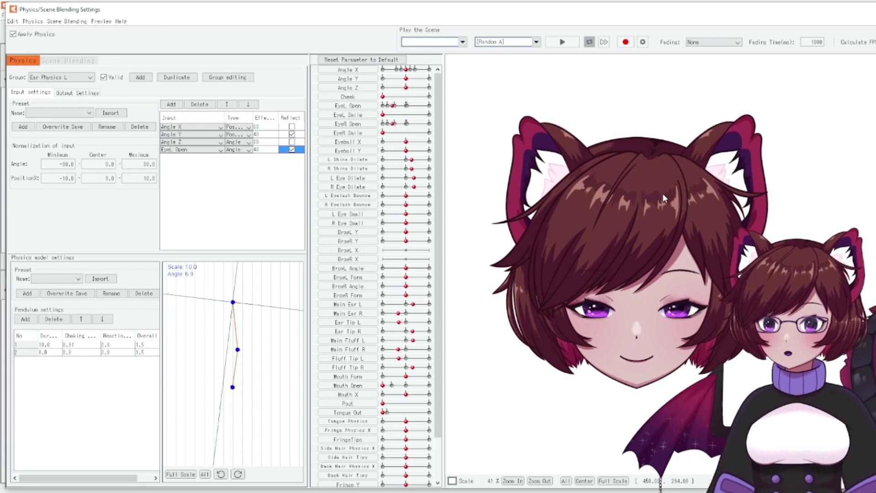
# - Test the ear movement by moving the model's head around in the physics preview
pyautogui.moveTo(662, 197); pyautogui.dragTo(817, 208)
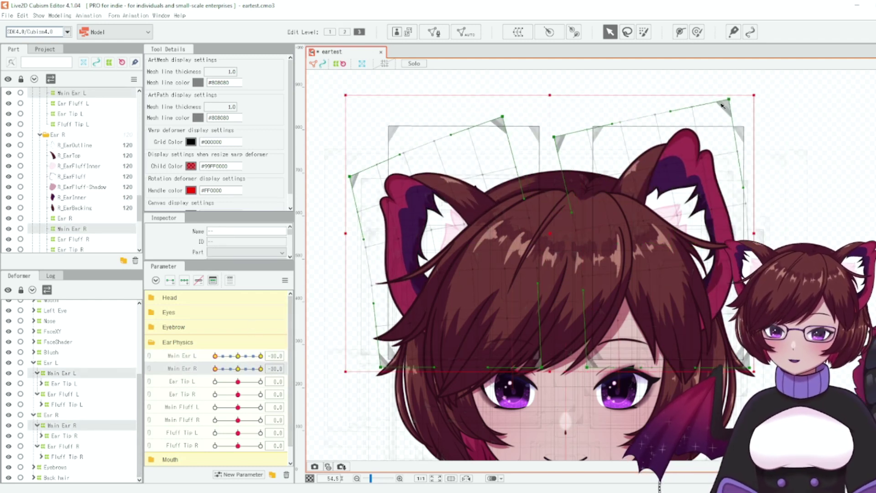
pyautogui.click(285, 280)
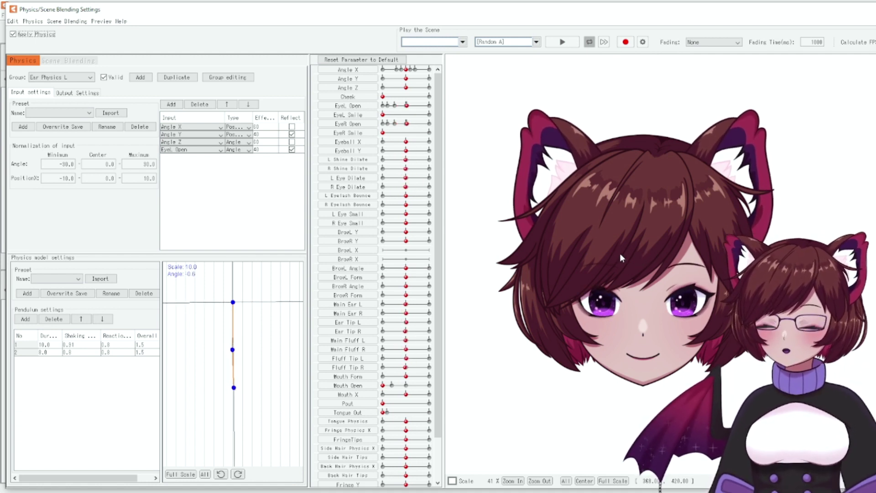
pyautogui.moveTo(630, 255); pyautogui.dragTo(684, 98)
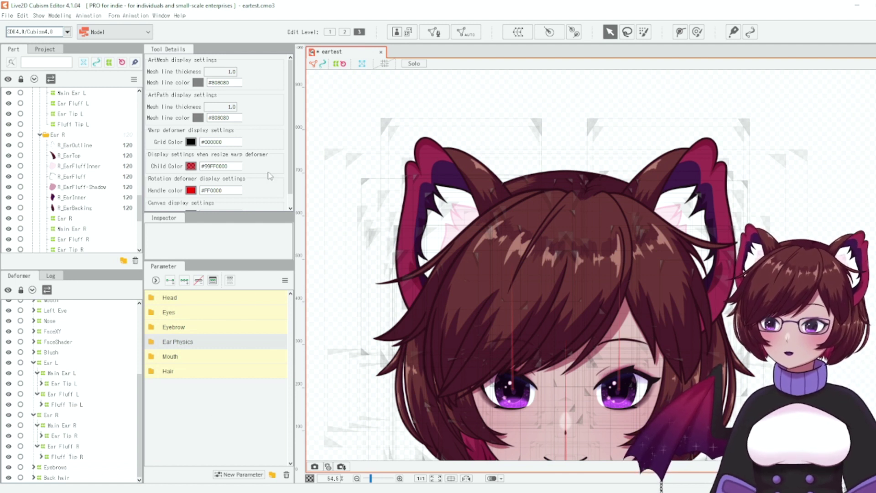
# - Create a new parameter folder named Ear Idle after the Ear Physics folder
pyautogui.click(271, 474)
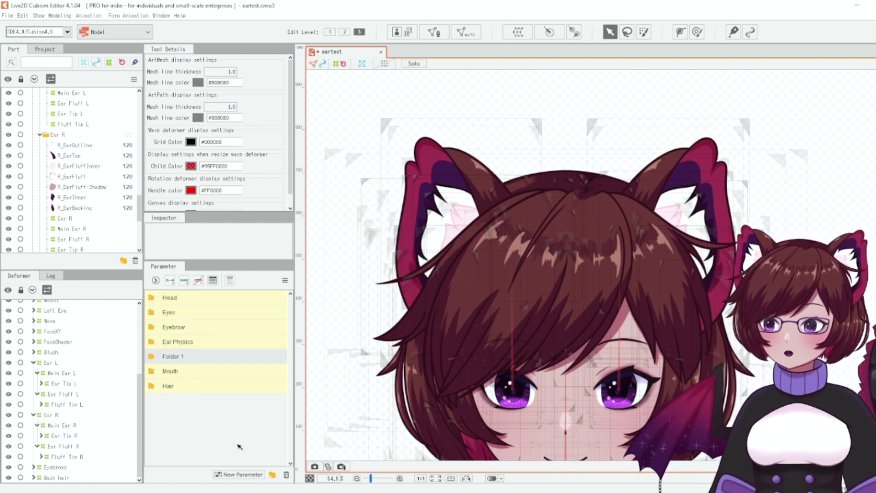
pyautogui.write('Ear Idl')
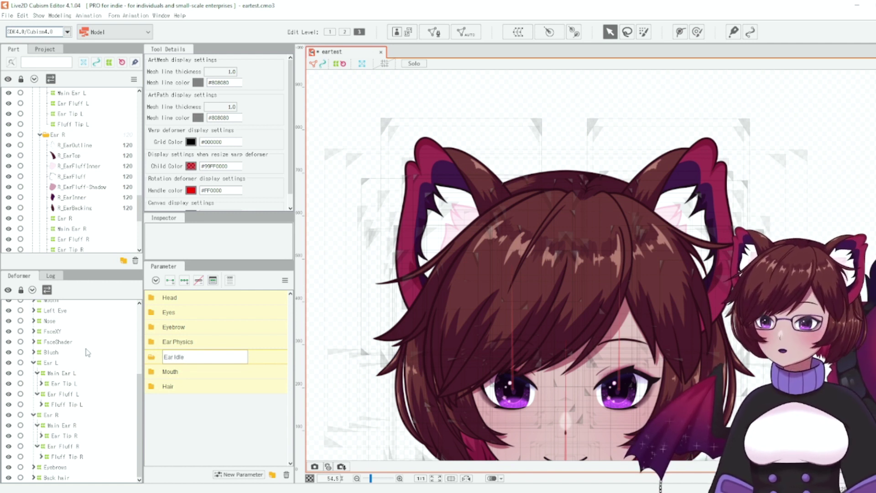
pyautogui.write('e')
pyautogui.press('Return')
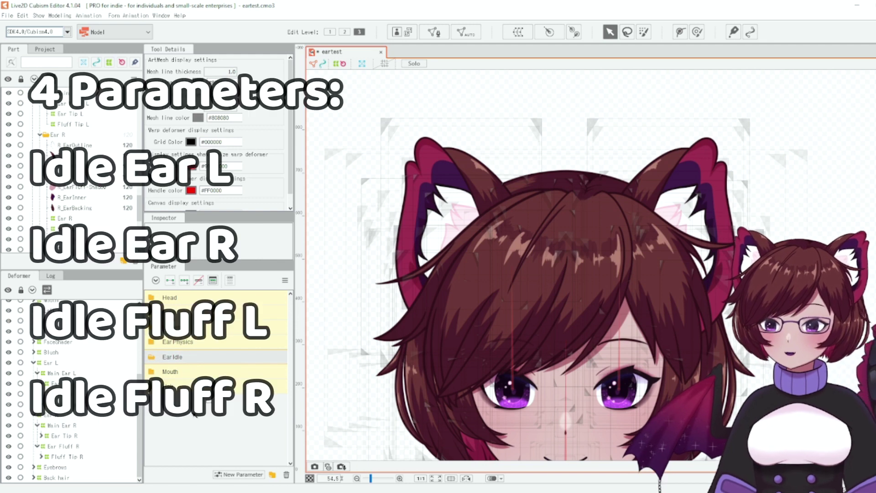
# - Add the parameters Idle Ear L and Idle Ear R to the Ear Idle folder, giving the second the ID IdleEarR
pyautogui.click(238, 474)
pyautogui.write('Idle Ear L')
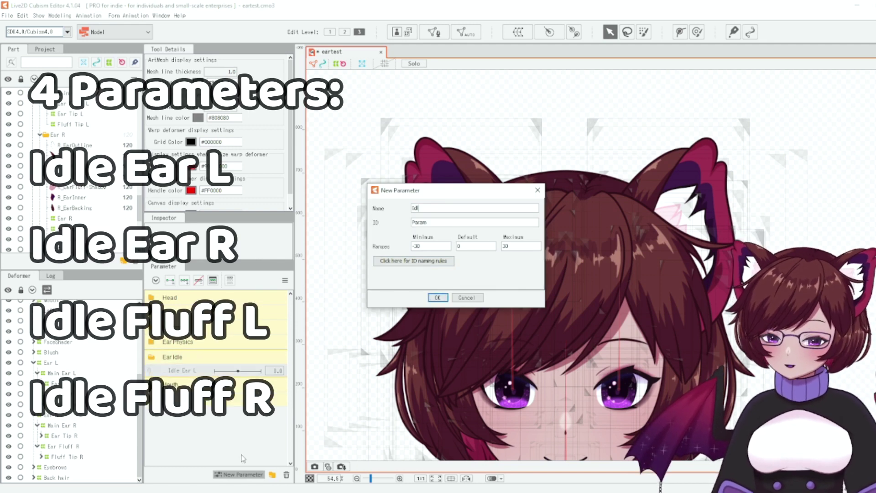
pyautogui.write('e Ear R')
pyautogui.doubleClick(418, 223)
pyautogui.write('IdleEarR')
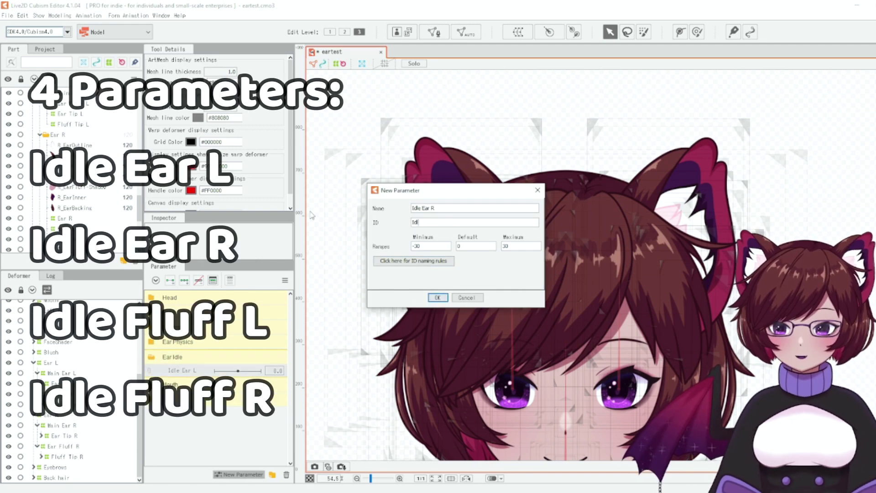
pyautogui.click(437, 297)
# - Add the parameters Idle Fluff L, with the ID IdleFluffL, and Idle Fluff R to the Ear Idle folder
pyautogui.click(238, 474)
pyautogui.write('Idle Fluff L')
pyautogui.press('Tab')
pyautogui.write('IdleFluffL')
pyautogui.click(438, 297)
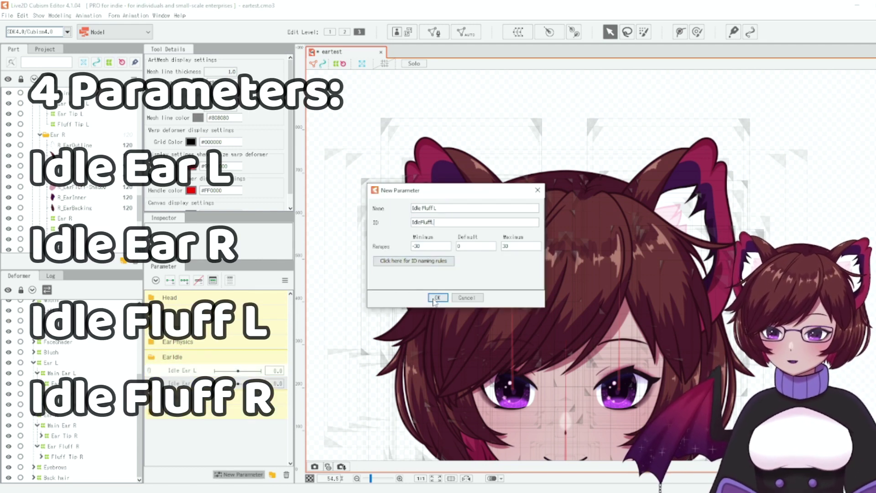
pyautogui.click(238, 474)
pyautogui.write('Idle Fluff R')
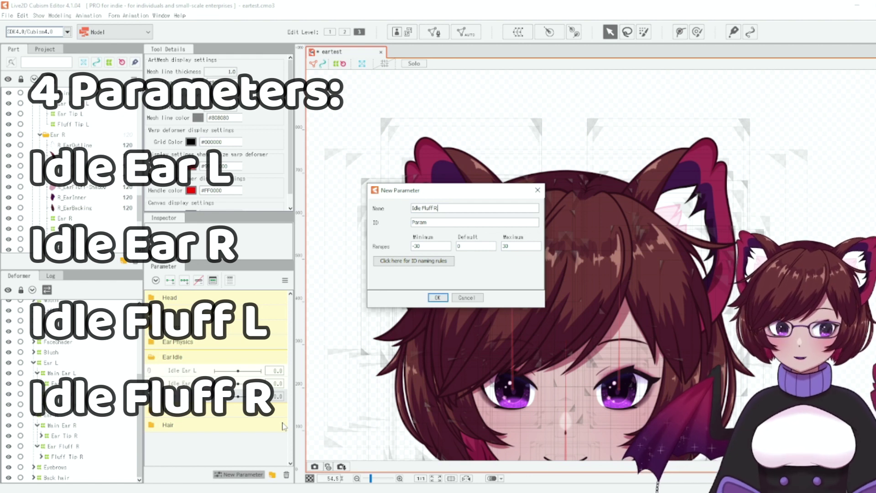
pyautogui.press('Return')
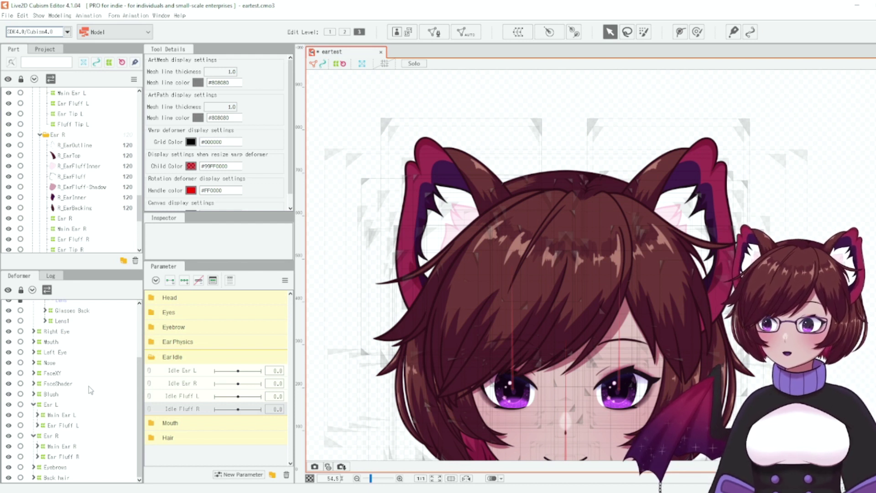
# - Create parent warp deformers named Ear Idle L for Main Ear L and Fluff Idle L for Ear Fluff L
pyautogui.click(65, 424)
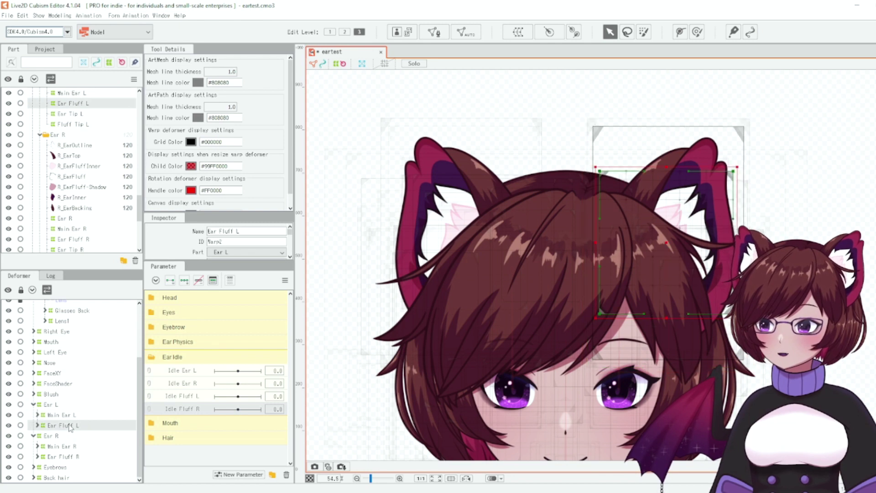
pyautogui.click(69, 415)
pyautogui.click(518, 31)
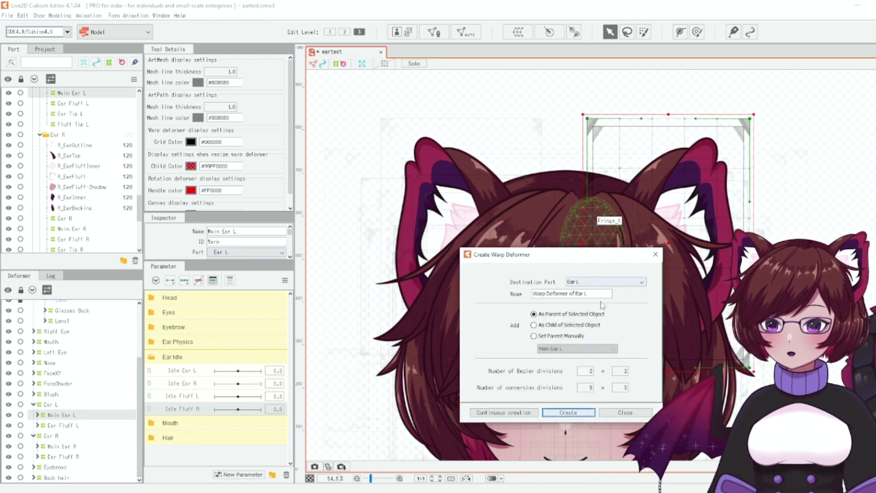
pyautogui.write('Ear Idle L')
pyautogui.click(568, 412)
pyautogui.click(37, 415)
pyautogui.click(65, 425)
pyautogui.click(517, 31)
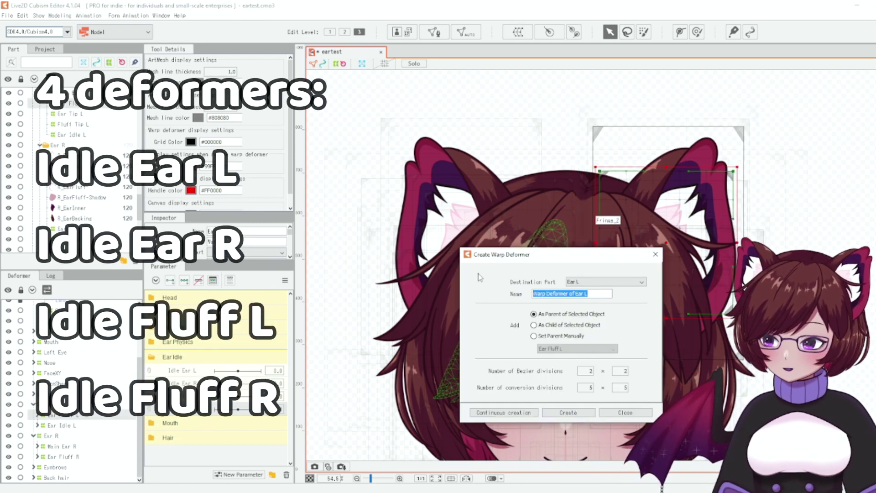
pyautogui.write('Fluff Idle L')
pyautogui.click(568, 412)
pyautogui.click(37, 425)
# - Create parent warp deformers named Ear Idle R for Main Ear R and Fluff Idle R for Ear Fluff R
pyautogui.click(64, 446)
pyautogui.click(517, 32)
pyautogui.write('Ear Idle R')
pyautogui.click(568, 412)
pyautogui.click(64, 446)
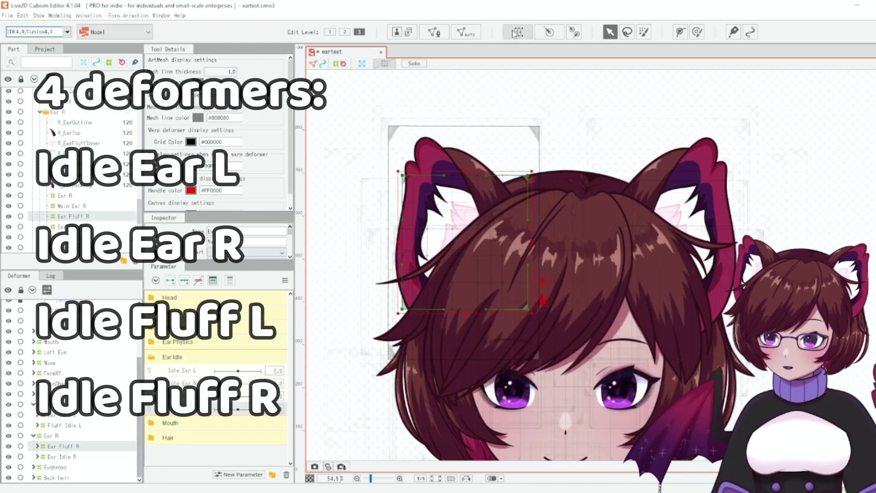
pyautogui.click(517, 32)
pyautogui.write('Fluff Idle R')
pyautogui.press('Return')
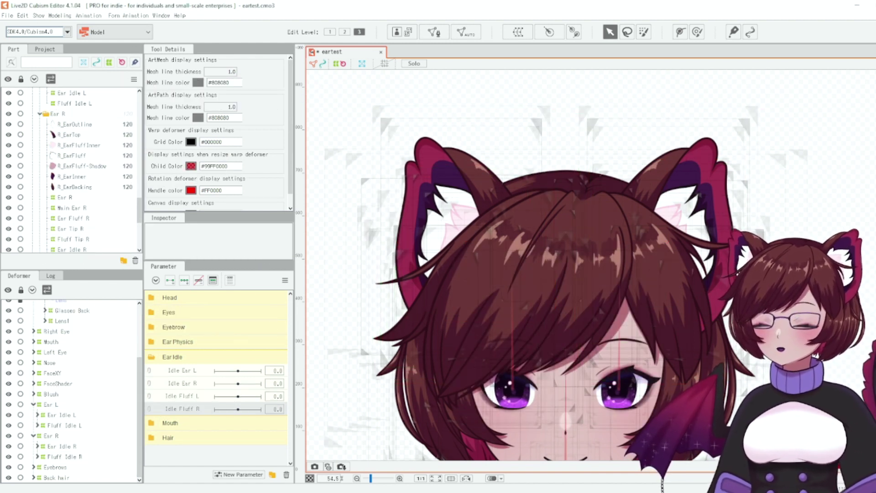
# - Add three keyforms on the matching Idle Ear and Idle Fluff parameters for the Ear Idle and Fluff Idle deformers of both sides
pyautogui.click(61, 415)
pyautogui.click(182, 370)
pyautogui.click(62, 445)
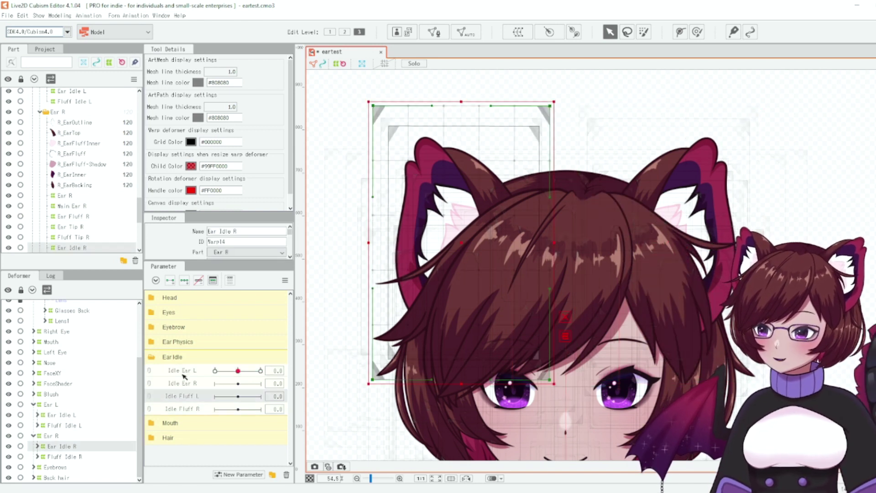
pyautogui.click(183, 384)
pyautogui.click(64, 425)
pyautogui.click(182, 396)
pyautogui.click(64, 456)
pyautogui.click(182, 409)
pyautogui.click(335, 299)
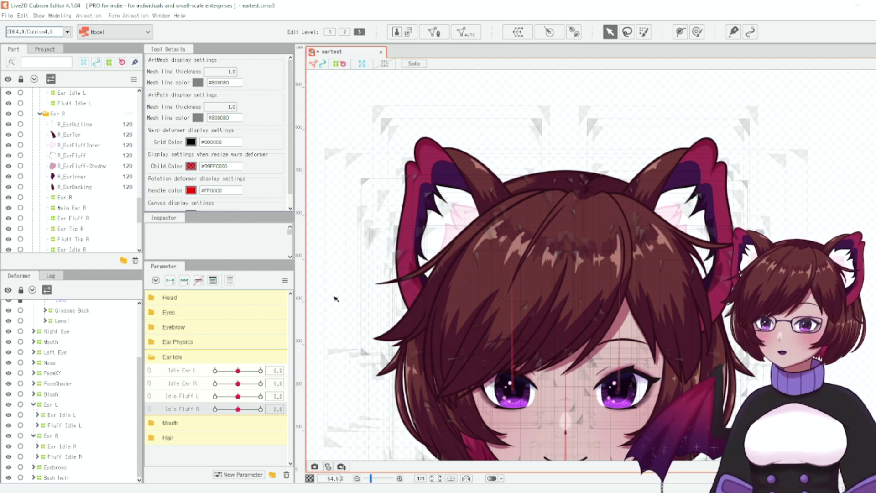
# - At value 30 of Idle Ear L and Idle Ear R, warp both Ear Idle deformers so the ears lean to the right
pyautogui.click(59, 414)
pyautogui.keyDown('ctrl'); pyautogui.click(63, 446); pyautogui.keyUp('ctrl')
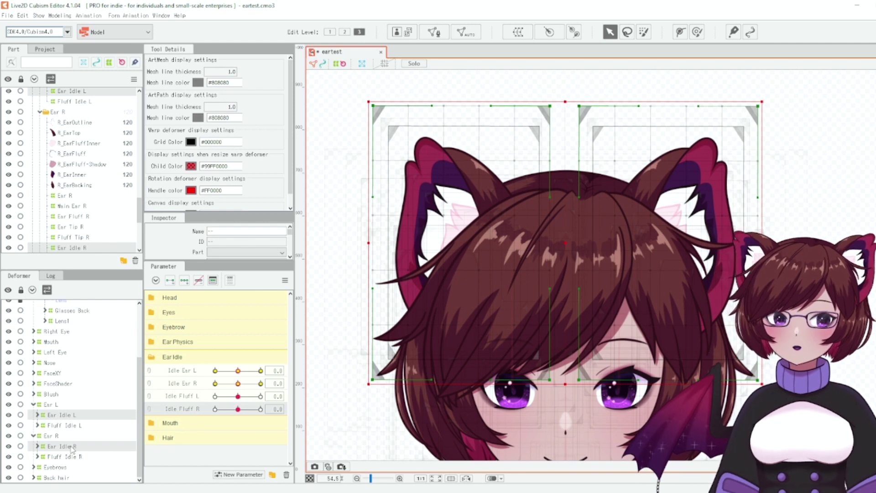
pyautogui.click(261, 371)
pyautogui.click(260, 384)
pyautogui.hotkey('ctrl', '2')
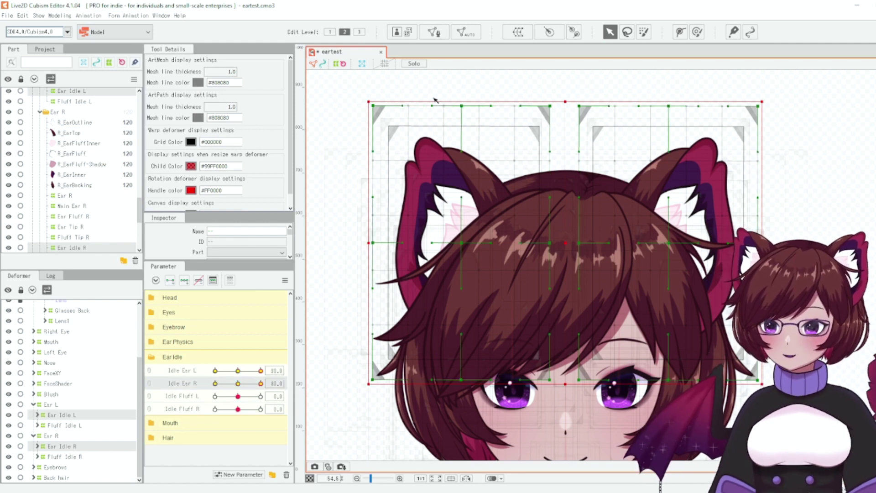
pyautogui.moveTo(373, 106); pyautogui.dragTo(415, 94)
pyautogui.moveTo(461, 106); pyautogui.dragTo(506, 112)
pyautogui.moveTo(550, 105); pyautogui.dragTo(604, 94)
pyautogui.moveTo(758, 106); pyautogui.dragTo(779, 141)
pyautogui.moveTo(415, 94); pyautogui.dragTo(423, 91)
pyautogui.moveTo(505, 112); pyautogui.dragTo(497, 104)
# - At value -30 of Idle Ear L and Idle Ear R, warp both ears to lean left and return the parameters to 0
pyautogui.click(214, 370)
pyautogui.click(215, 383)
pyautogui.moveTo(372, 106); pyautogui.dragTo(338, 159)
pyautogui.moveTo(372, 243); pyautogui.dragTo(368, 265)
pyautogui.moveTo(461, 106); pyautogui.dragTo(424, 125)
pyautogui.moveTo(550, 105); pyautogui.dragTo(533, 100)
pyautogui.moveTo(579, 105); pyautogui.dragTo(561, 133)
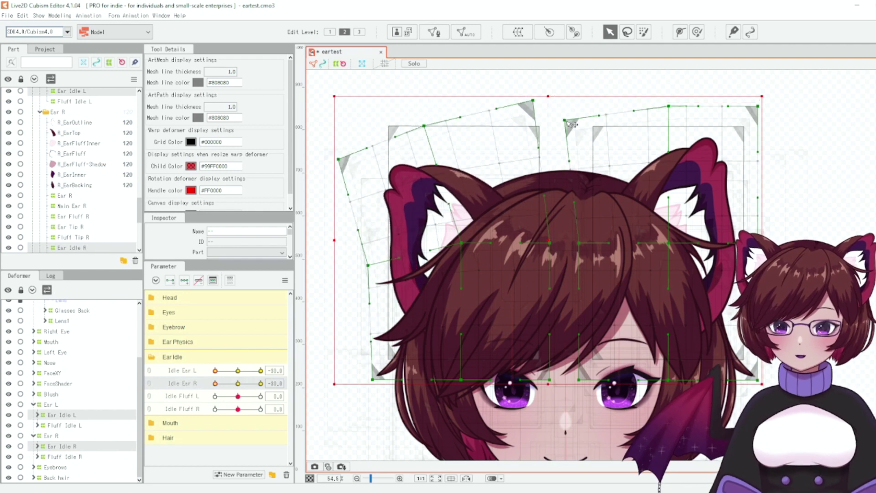
pyautogui.moveTo(669, 106); pyautogui.dragTo(637, 108)
pyautogui.moveTo(758, 105); pyautogui.dragTo(709, 82)
pyautogui.moveTo(757, 243); pyautogui.dragTo(756, 219)
pyautogui.rightClick(254, 395)
pyautogui.click(238, 370)
pyautogui.click(238, 383)
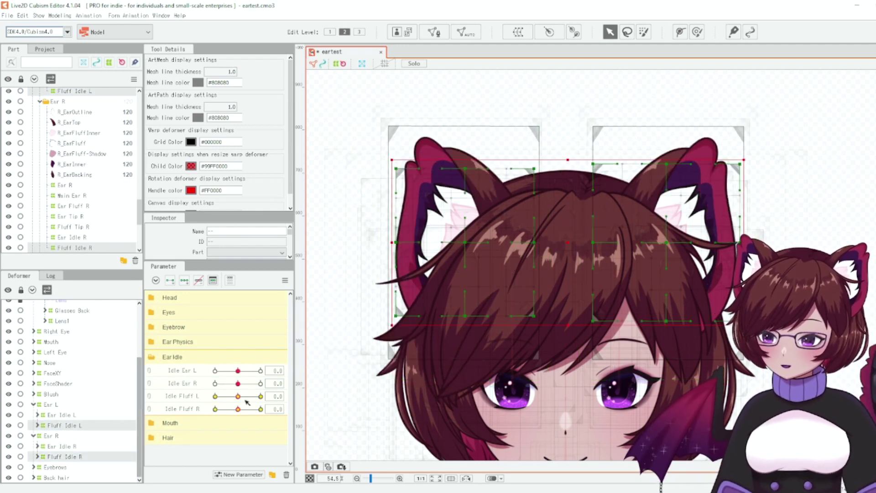
# - At value 30 of Idle Fluff L and Idle Fluff R, warp both Fluff Idle deformers so the fluff leans to the right
pyautogui.click(261, 396)
pyautogui.click(260, 409)
pyautogui.moveTo(395, 169); pyautogui.dragTo(417, 155)
pyautogui.moveTo(534, 168); pyautogui.dragTo(540, 184)
pyautogui.moveTo(465, 169); pyautogui.dragTo(483, 169)
pyautogui.moveTo(397, 243); pyautogui.dragTo(405, 224)
pyautogui.moveTo(739, 163); pyautogui.dragTo(724, 151)
pyautogui.moveTo(593, 164); pyautogui.dragTo(589, 179)
pyautogui.moveTo(667, 164); pyautogui.dragTo(650, 166)
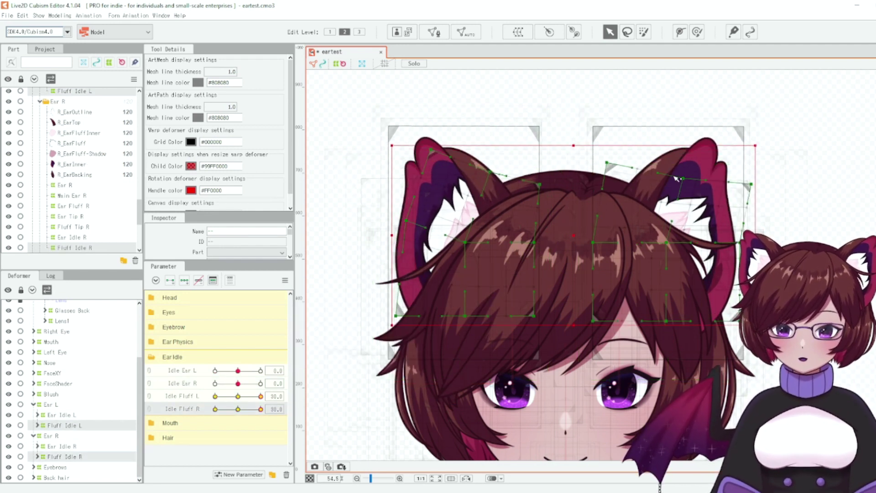
pyautogui.moveTo(740, 242); pyautogui.dragTo(733, 223)
# - At value -30 of Idle Fluff L and Idle Fluff R, warp the fluff deformers to lean left and return the parameters to 0
pyautogui.click(215, 396)
pyautogui.click(215, 409)
pyautogui.moveTo(396, 242); pyautogui.dragTo(392, 272)
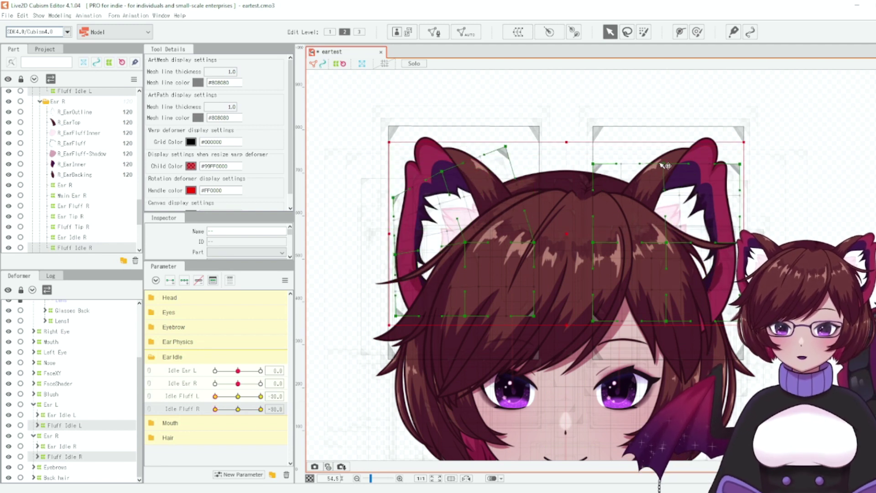
pyautogui.click(218, 395)
pyautogui.click(237, 396)
pyautogui.click(238, 409)
pyautogui.press('Escape')
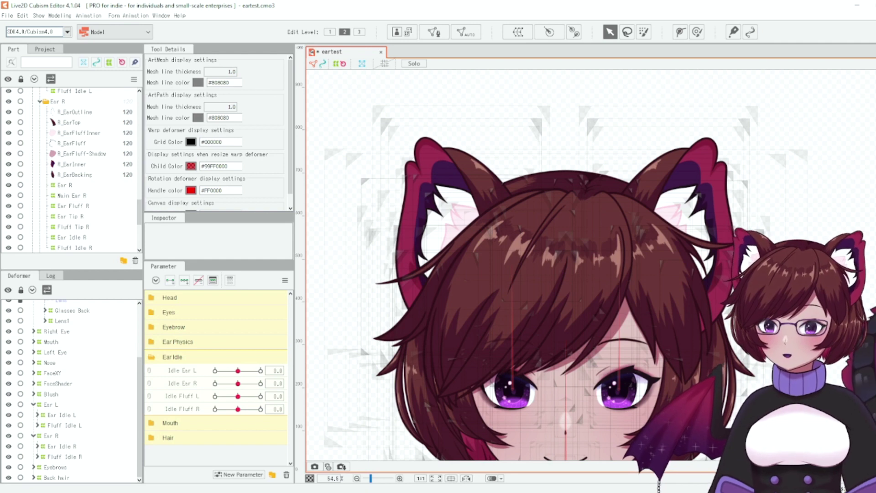
# - Save the eartest model file and switch to the Animation workspace
pyautogui.click(7, 15)
pyautogui.click(27, 98)
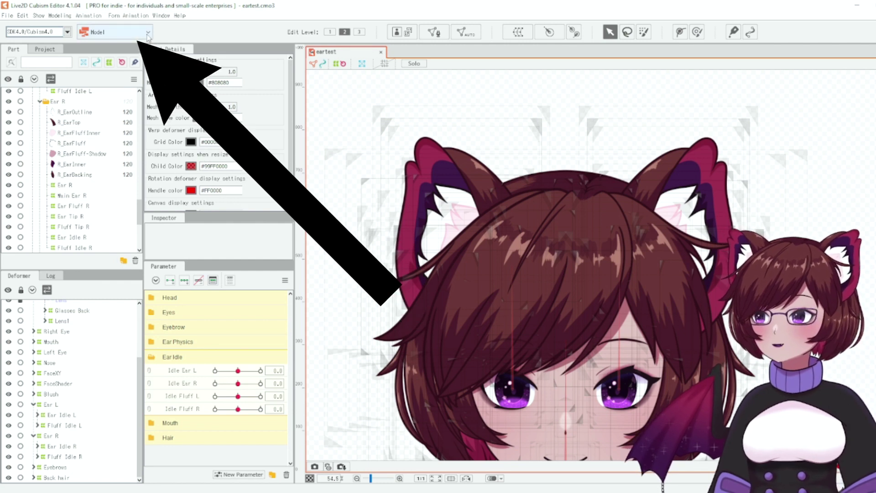
pyautogui.click(147, 33)
pyautogui.click(114, 56)
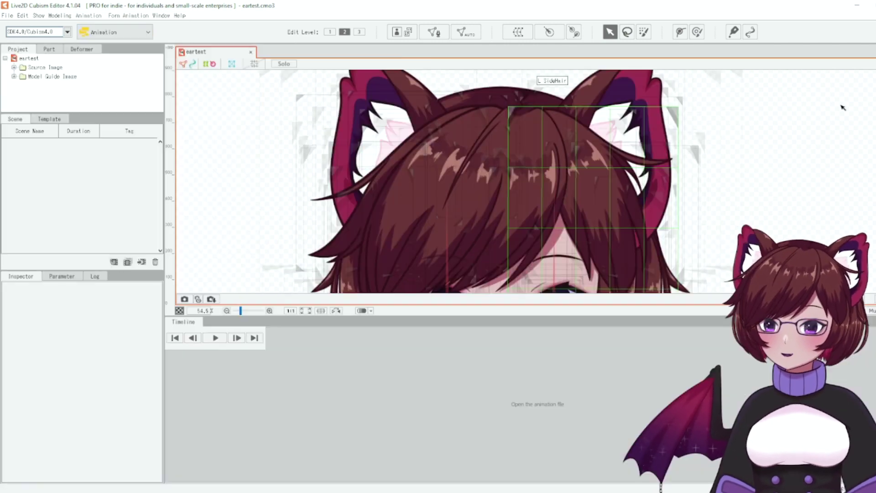
# - Place the eartest model in the empty timeline as a new animation scene with SDK (Unity) as target version
pyautogui.click(29, 60)
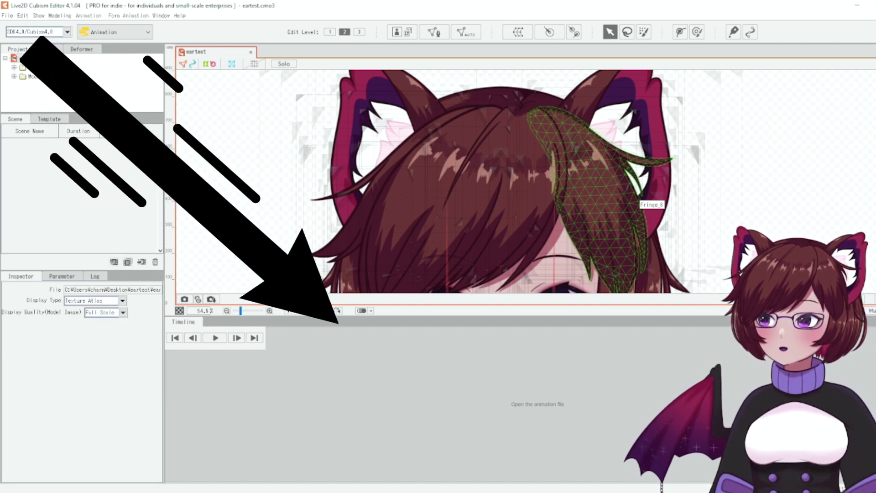
pyautogui.moveTo(458, 401); pyautogui.dragTo(420, 384)
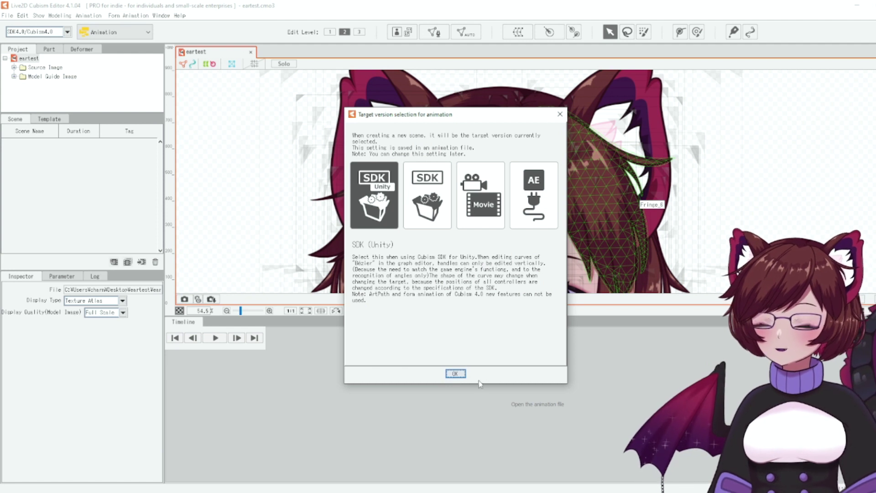
pyautogui.click(455, 374)
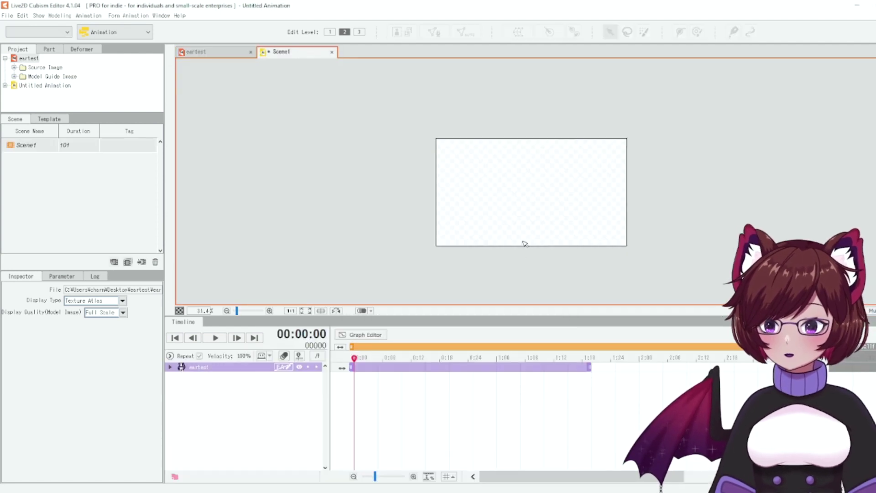
# - Scale down the eartest model and move it so the whole head is centred inside the scene canvas
pyautogui.scroll(-4, 505, 222)
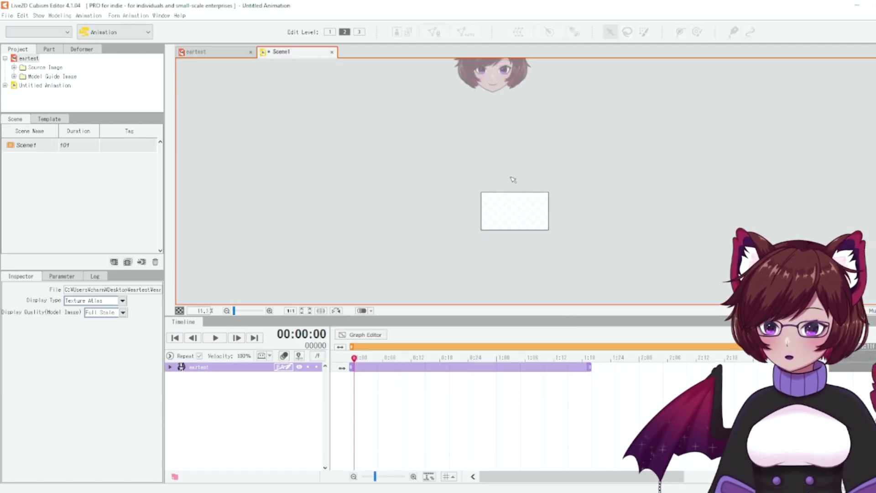
pyautogui.click(502, 80)
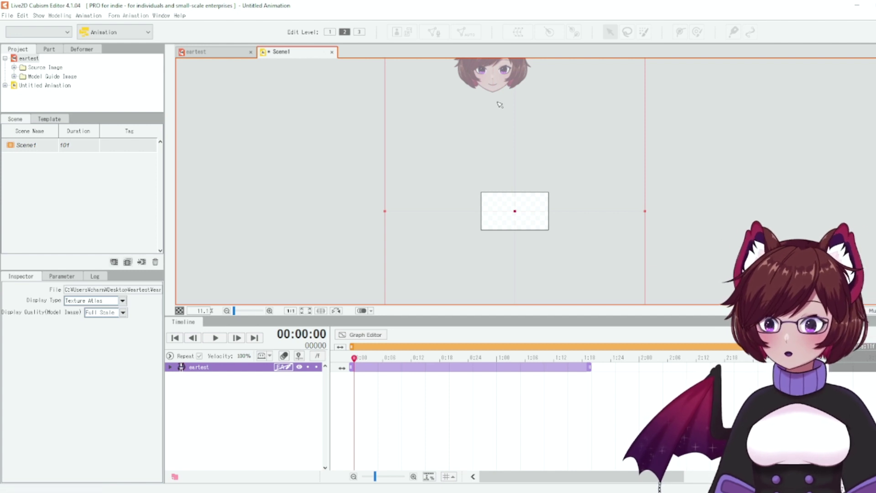
pyautogui.moveTo(492, 81); pyautogui.dragTo(513, 219)
pyautogui.scroll(1, 524, 229)
pyautogui.moveTo(360, 90); pyautogui.dragTo(541, 336)
pyautogui.moveTo(523, 267); pyautogui.dragTo(506, 185)
pyautogui.moveTo(414, 136); pyautogui.dragTo(551, 281)
pyautogui.moveTo(523, 249); pyautogui.dragTo(520, 199)
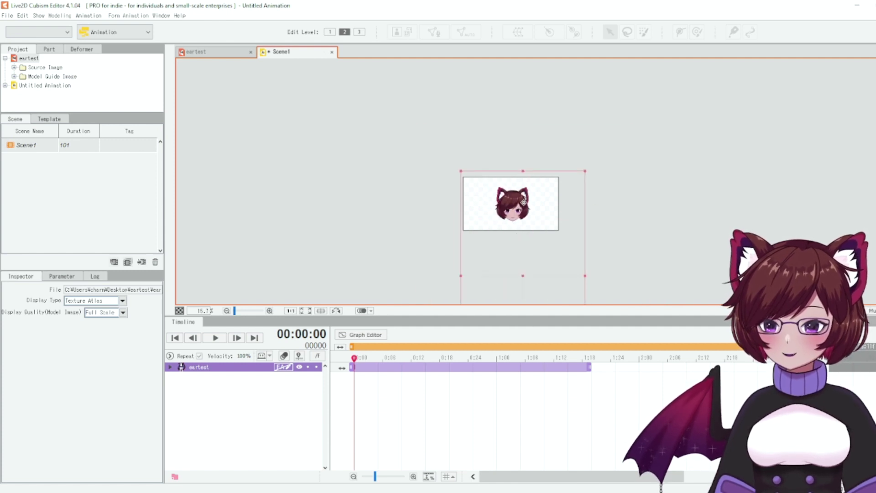
pyautogui.click(637, 234)
pyautogui.scroll(5, 517, 216)
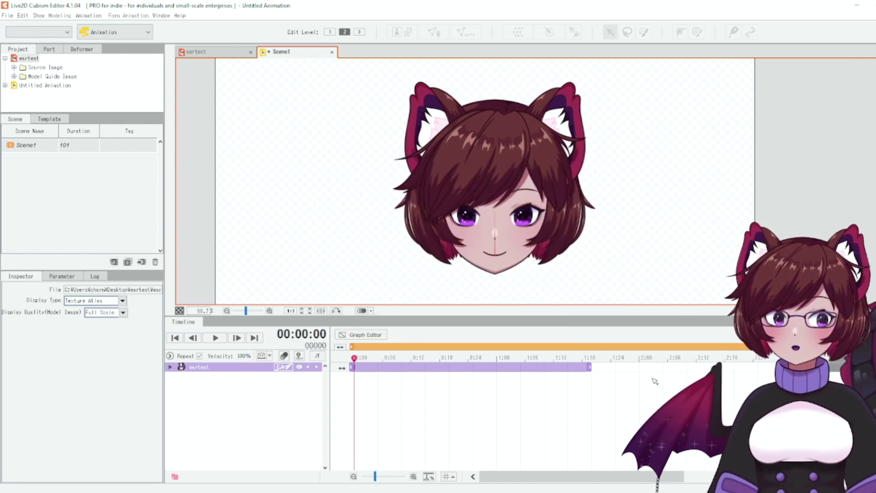
# - Expand the eartest track down to the Ear Idle parameters and key all four idle parameters at 0 on frame 0
pyautogui.click(192, 369)
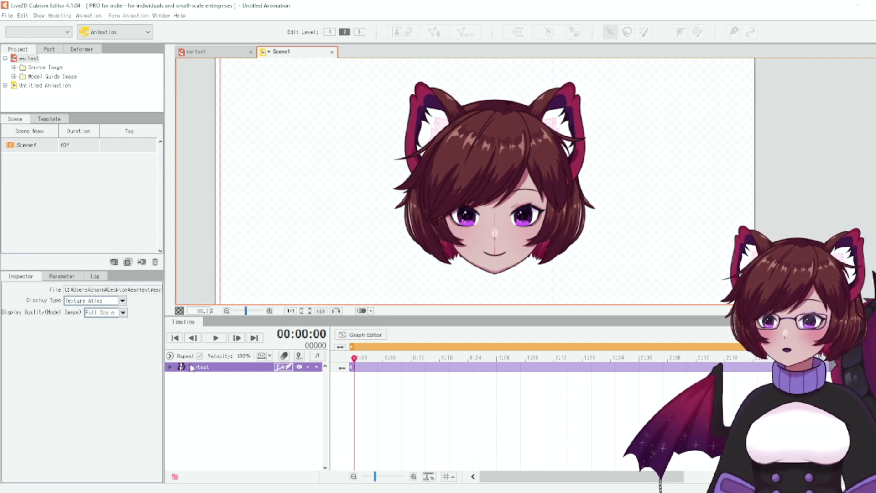
pyautogui.click(170, 367)
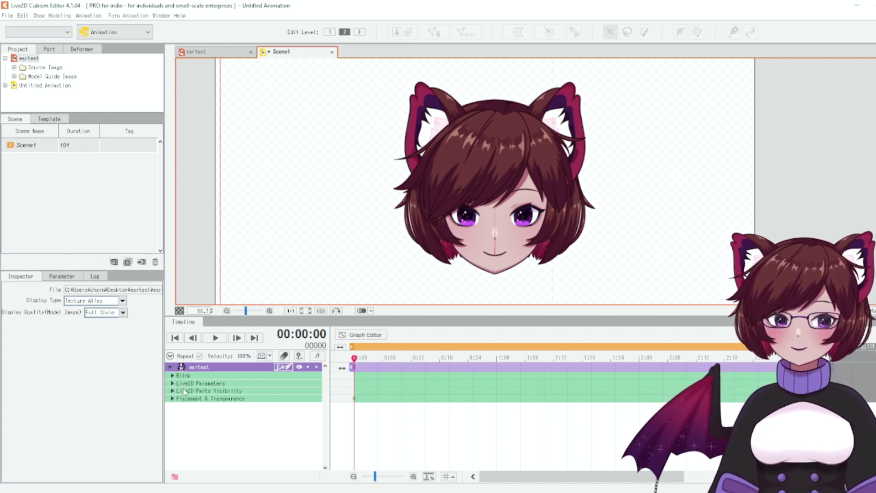
pyautogui.click(173, 383)
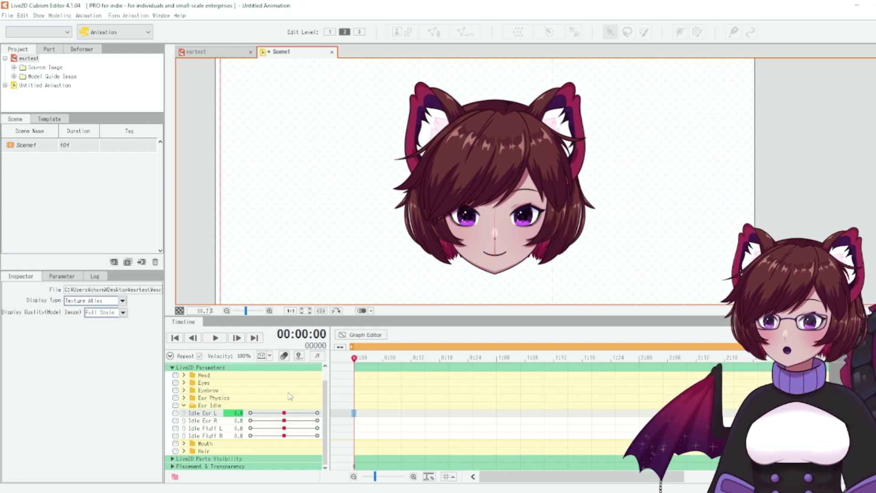
pyautogui.click(416, 428)
pyautogui.click(355, 413)
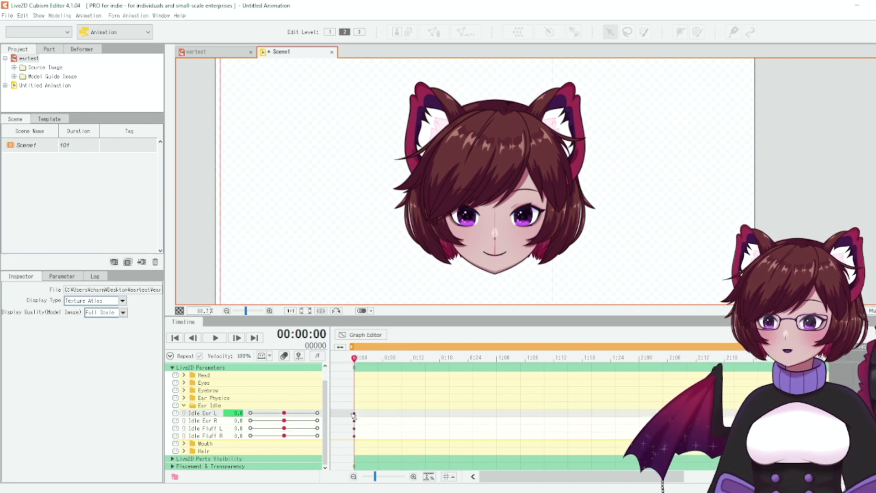
pyautogui.click(358, 413)
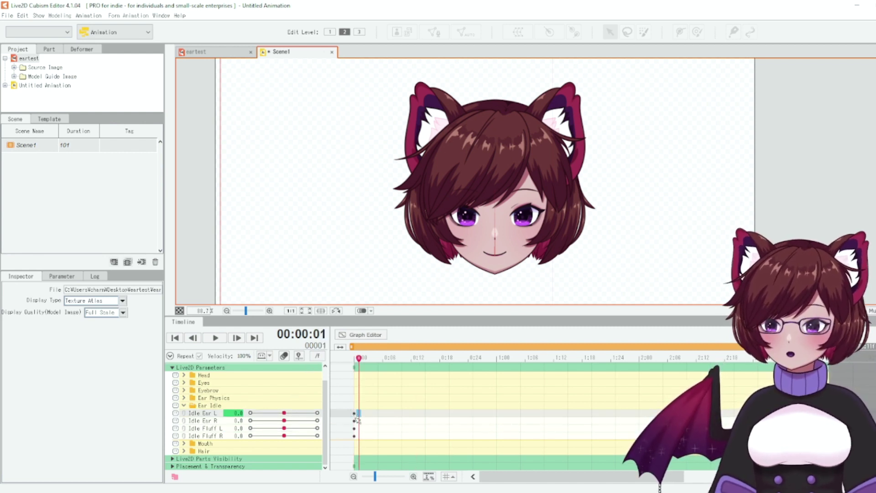
pyautogui.click(355, 413)
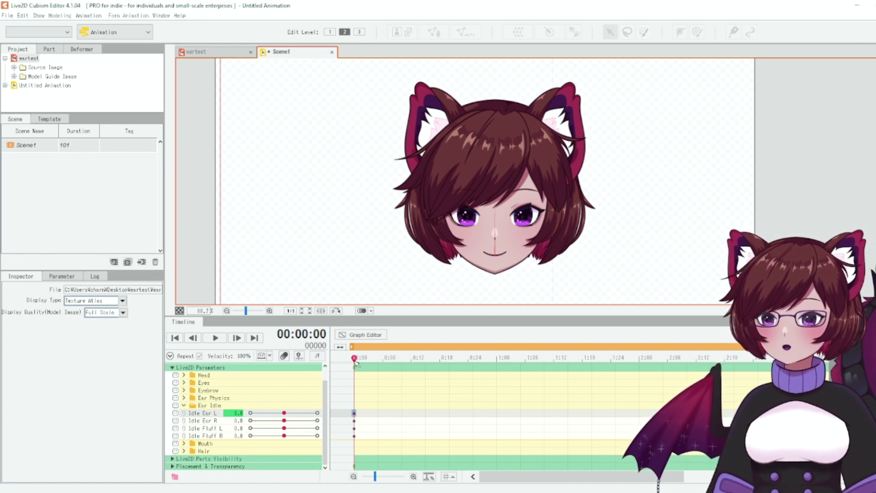
# - Keyframe Idle Ear L at 0 on frame 10, -30 on 15, the positive side on 25, -10 on 30, 0 on 35 and 40, and preview
pyautogui.moveTo(355, 360); pyautogui.dragTo(402, 414)
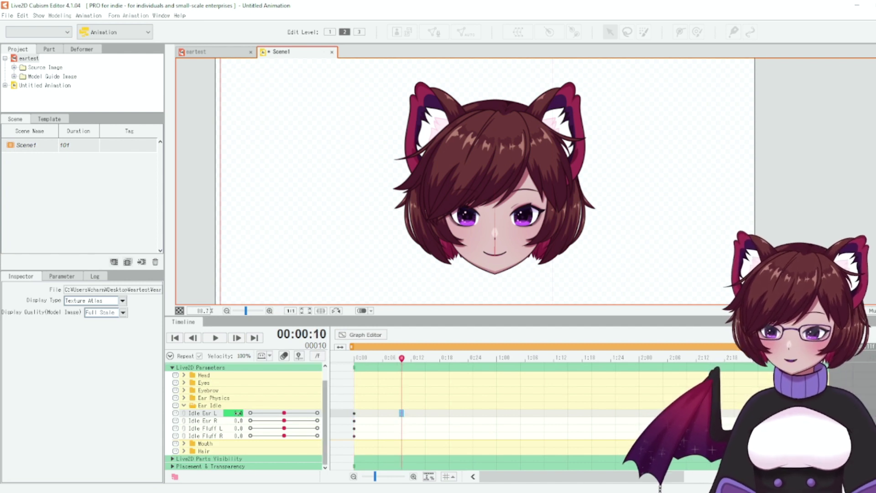
pyautogui.moveTo(283, 412)
pyautogui.mouseDown()
pyautogui.moveTo(245, 412)
pyautogui.moveTo(317, 412)
pyautogui.moveTo(273, 412)
pyautogui.moveTo(283, 412)
pyautogui.mouseUp()
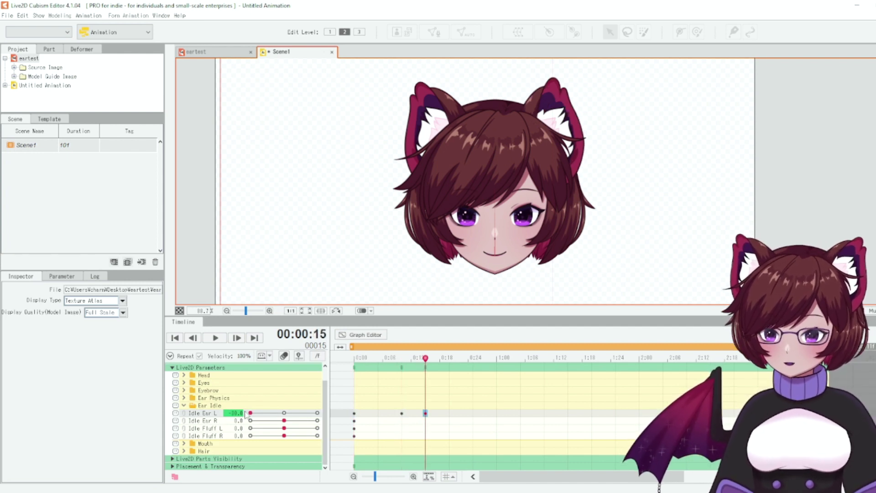
pyautogui.click(472, 412)
pyautogui.click(506, 413)
pyautogui.click(534, 413)
pyautogui.moveTo(534, 359); pyautogui.dragTo(443, 364)
pyautogui.moveTo(450, 363); pyautogui.dragTo(307, 371)
pyautogui.click(214, 337)
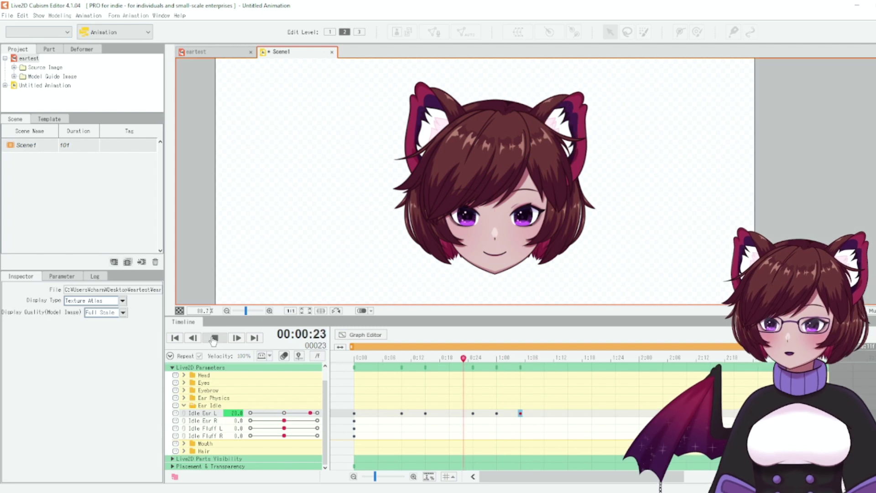
pyautogui.click(214, 338)
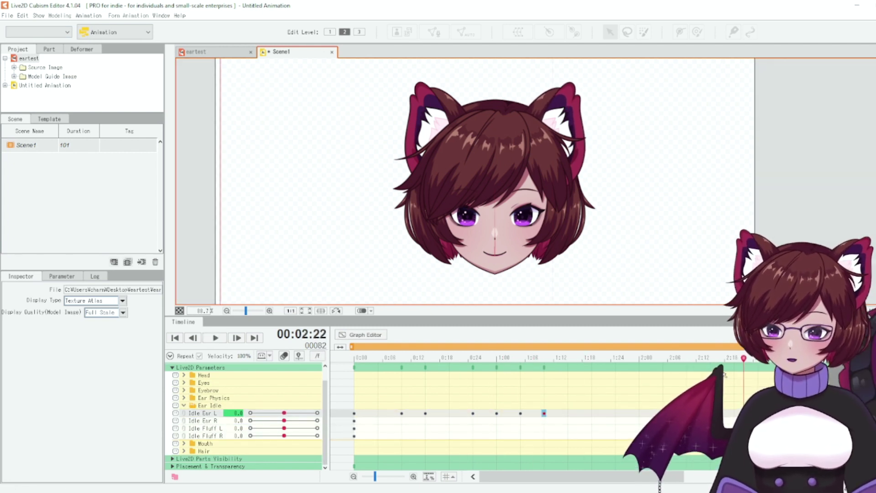
# - Keyframe Idle Fluff L slightly behind the ear motion: 0 on frame 13, -30 on frame 18 and 30 on frame 27
pyautogui.click(361, 350)
pyautogui.moveTo(361, 349); pyautogui.dragTo(407, 350)
pyautogui.click(412, 425)
pyautogui.click(410, 428)
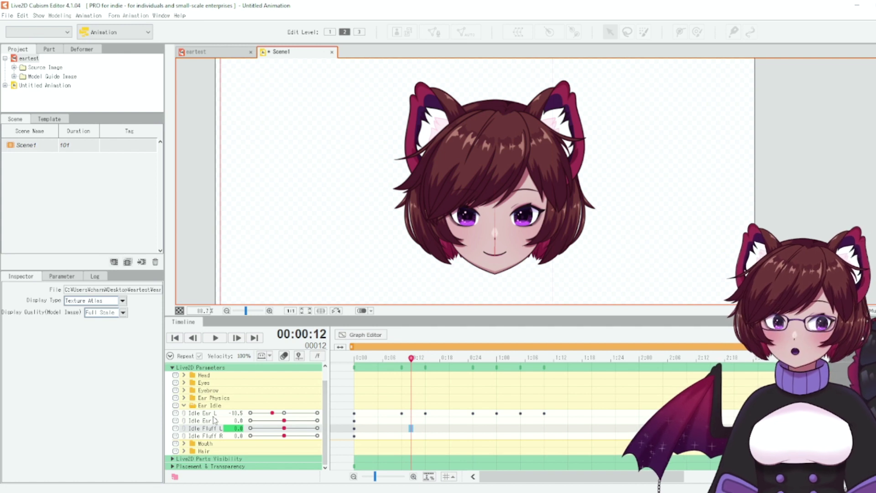
pyautogui.moveTo(413, 363); pyautogui.dragTo(416, 364)
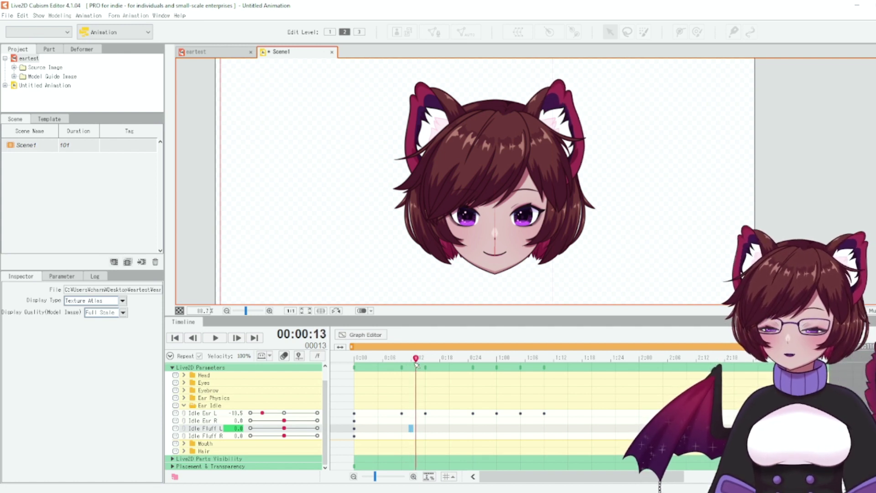
pyautogui.click(416, 428)
pyautogui.click(284, 428)
pyautogui.click(440, 428)
pyautogui.click(251, 427)
pyautogui.click(482, 428)
pyautogui.click(317, 428)
# - Set Idle Ear L to 10 on frame 35 and add Idle Fluff L keys on frames 32, 36 (value 10) and 42 (value 0)
pyautogui.click(496, 413)
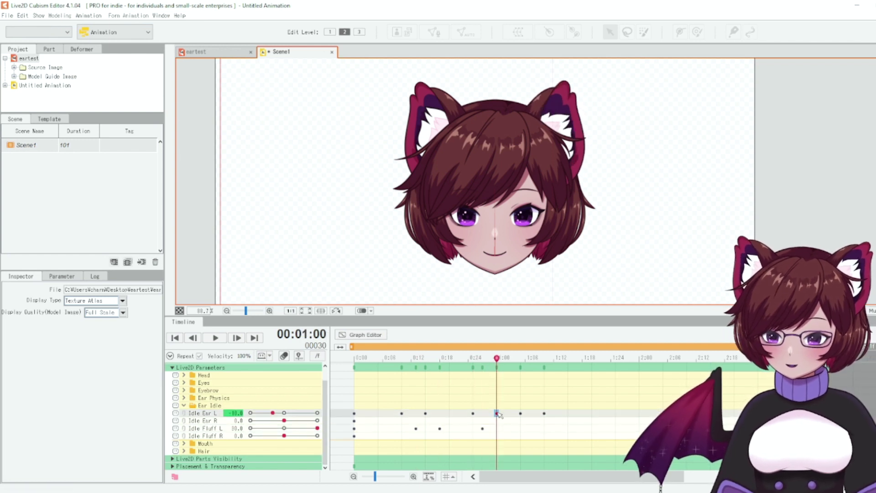
pyautogui.click(506, 428)
pyautogui.click(526, 428)
pyautogui.click(521, 414)
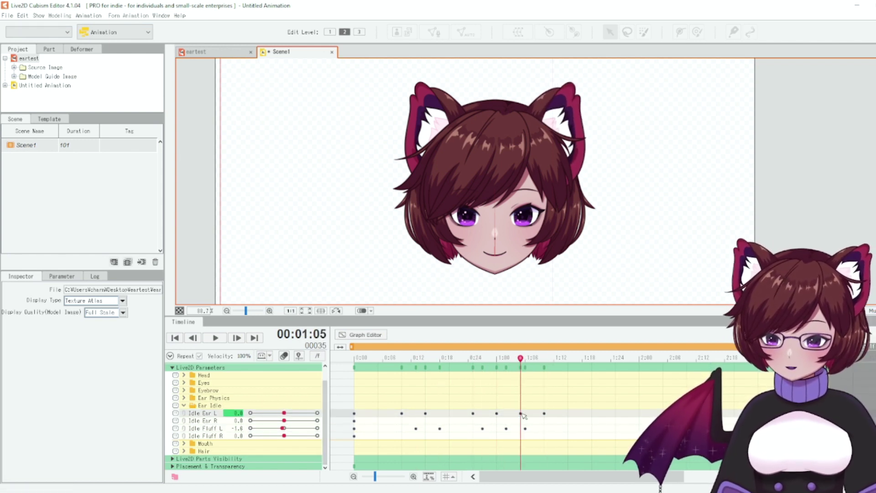
pyautogui.moveTo(521, 359)
pyautogui.mouseDown()
pyautogui.moveTo(492, 358)
pyautogui.moveTo(521, 358)
pyautogui.mouseUp()
pyautogui.moveTo(284, 412); pyautogui.dragTo(294, 413)
pyautogui.click(525, 428)
pyautogui.click(294, 427)
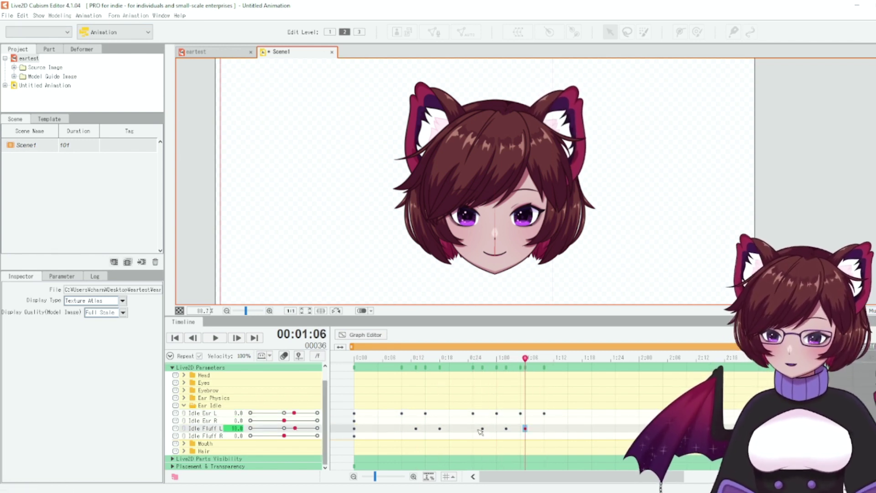
pyautogui.click(553, 428)
pyautogui.click(284, 428)
# - Preview the animation and shift all the Idle Fluff L motion keyframes two frames earlier, starting on frame 11
pyautogui.click(215, 337)
pyautogui.click(215, 338)
pyautogui.moveTo(554, 428); pyautogui.dragTo(401, 429)
pyautogui.click(377, 398)
pyautogui.click(215, 337)
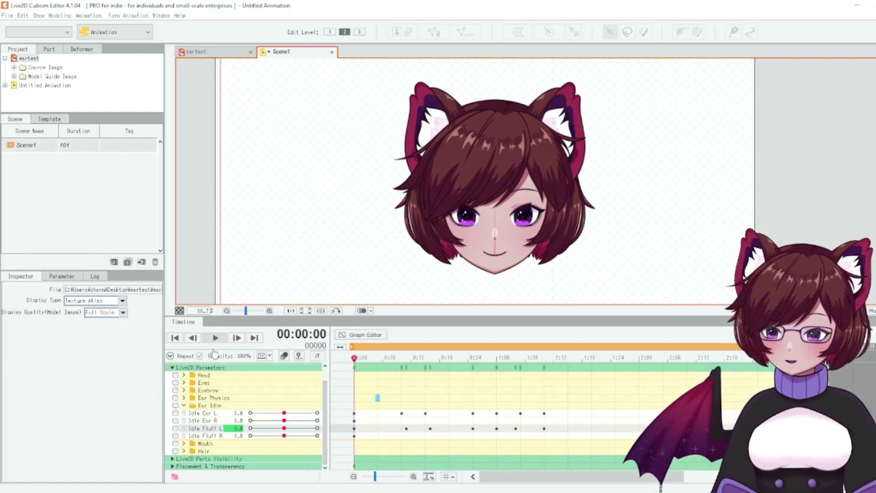
pyautogui.click(215, 337)
# - Move the last four Idle Fluff L keyframes two frames forward to frames 27, 32, 36 and 42, and play back the result
pyautogui.moveTo(551, 428); pyautogui.dragTo(462, 428)
pyautogui.moveTo(543, 427); pyautogui.dragTo(553, 428)
pyautogui.click(215, 337)
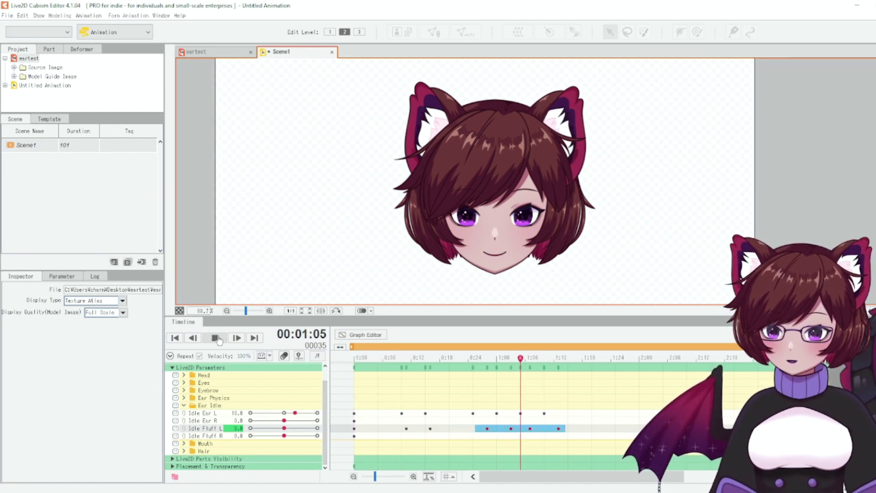
pyautogui.click(215, 338)
pyautogui.click(359, 358)
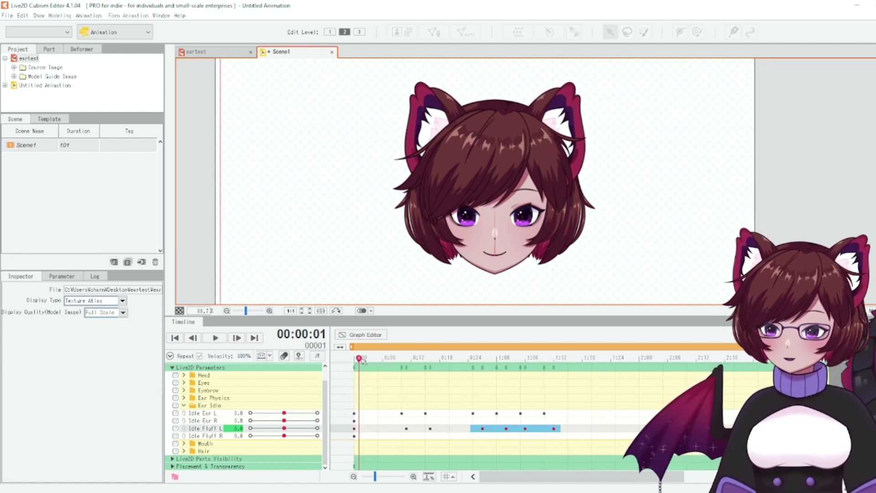
pyautogui.click(215, 337)
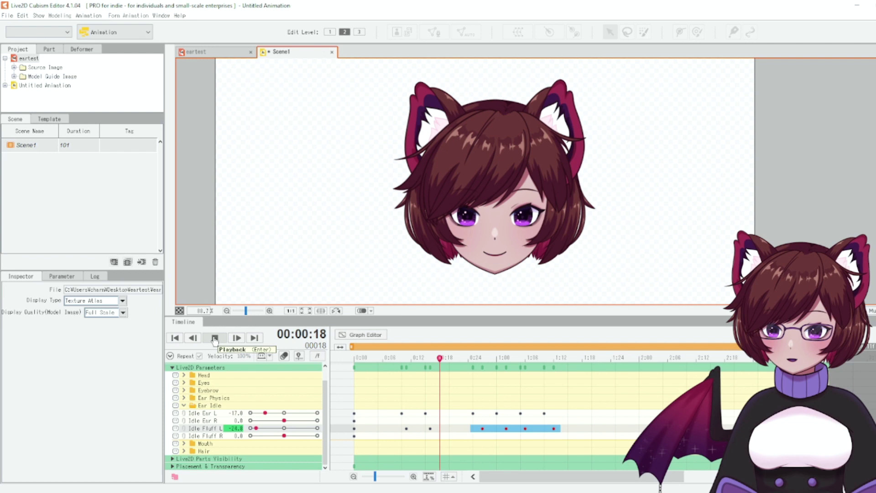
pyautogui.click(216, 338)
# - Move the last two Idle Ear L keys to frames 37 and 43 and the last two Idle Fluff L keys to 38 and 44, previewing the timing
pyautogui.click(548, 413)
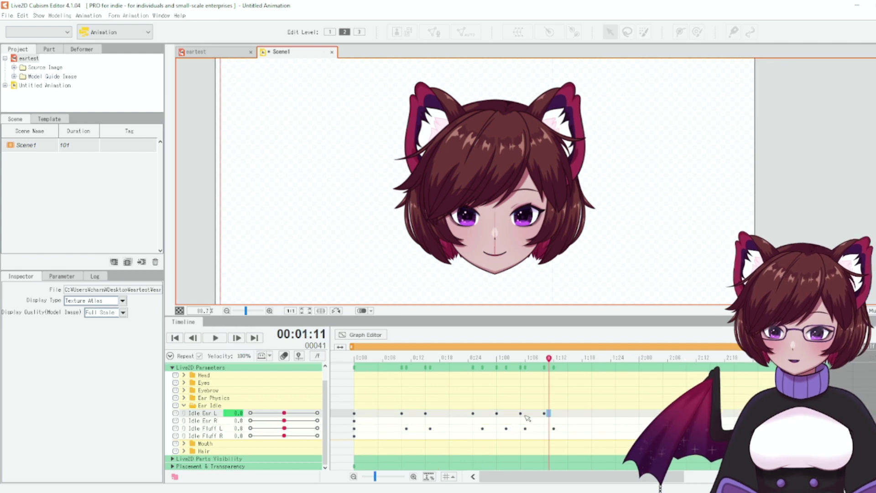
pyautogui.moveTo(520, 413); pyautogui.dragTo(529, 413)
pyautogui.moveTo(544, 412); pyautogui.dragTo(534, 428)
pyautogui.click(215, 338)
pyautogui.click(216, 338)
pyautogui.moveTo(554, 428); pyautogui.dragTo(563, 428)
pyautogui.click(421, 421)
pyautogui.click(215, 337)
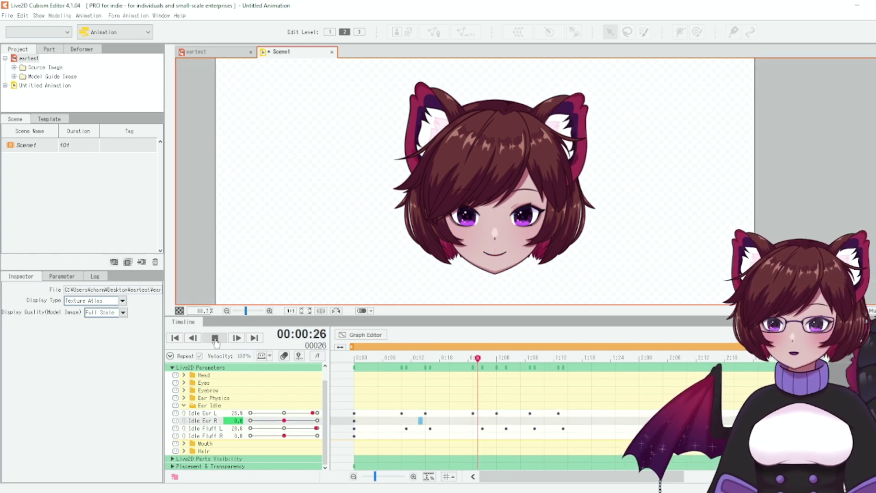
pyautogui.click(215, 338)
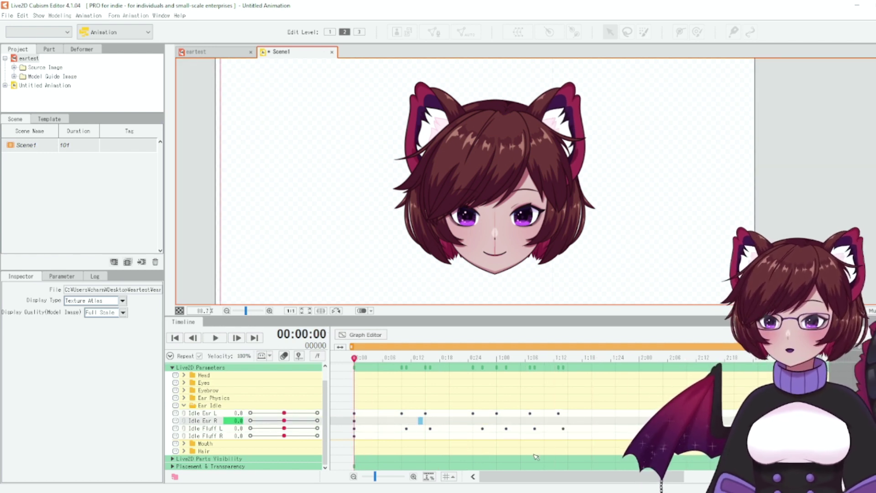
# - Keyframe Idle Ear R opposite to Idle Ear L: 0 on frame 10, 30 on 15, -30 on 25, 10 on 30, plus keys on 37 and 43
pyautogui.click(610, 423)
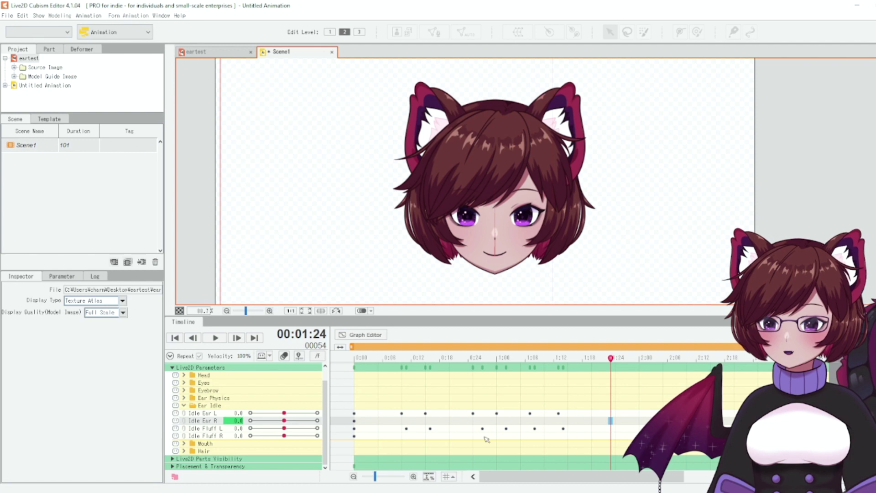
pyautogui.click(404, 423)
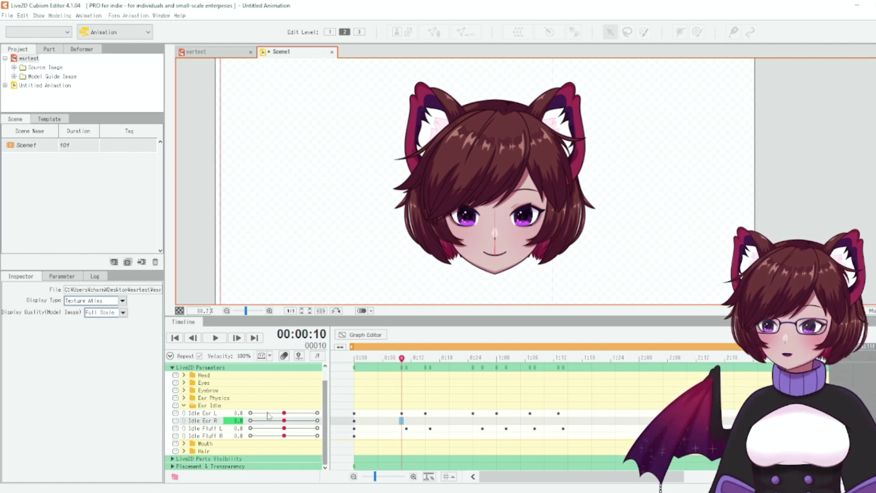
pyautogui.click(425, 421)
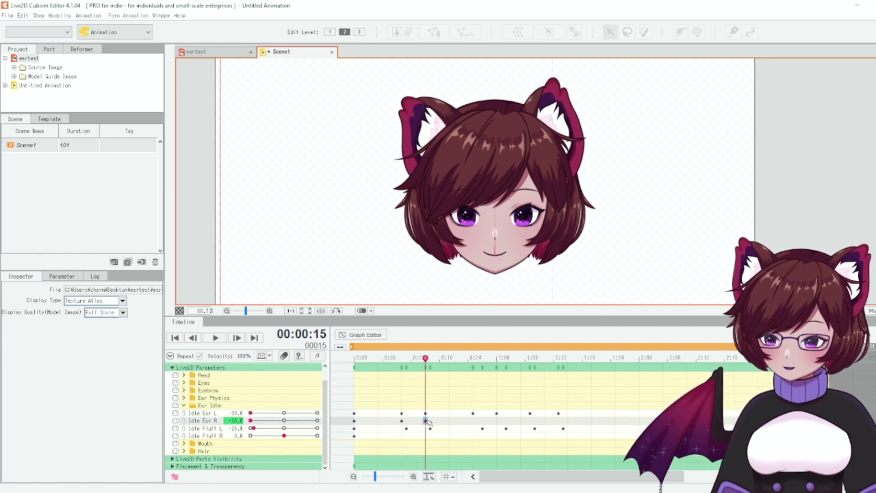
pyautogui.click(406, 421)
pyautogui.click(425, 420)
pyautogui.click(317, 421)
pyautogui.click(473, 421)
pyautogui.click(250, 420)
pyautogui.click(497, 421)
pyautogui.click(295, 420)
pyautogui.click(529, 421)
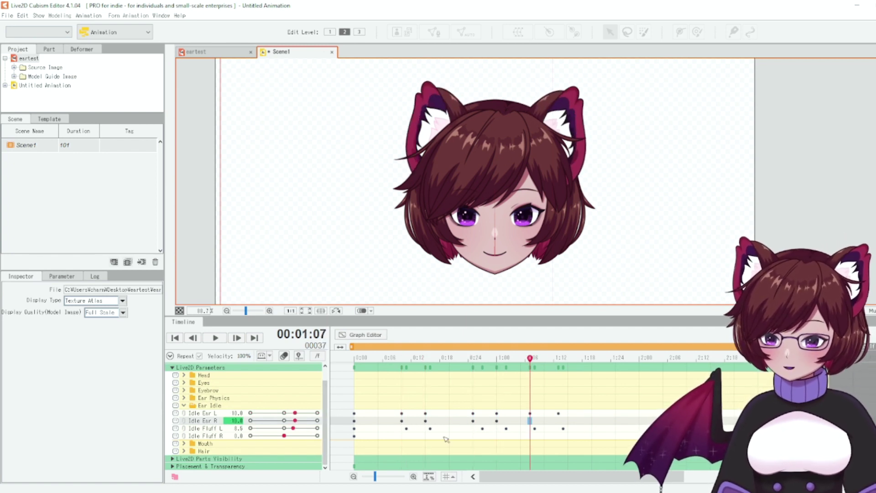
pyautogui.click(559, 421)
# - Keyframe Idle Fluff R opposite to Idle Fluff L on frames 11, 16 (value 30), 27, 32, 38 and 44 (value 0), and preview
pyautogui.click(406, 435)
pyautogui.click(430, 436)
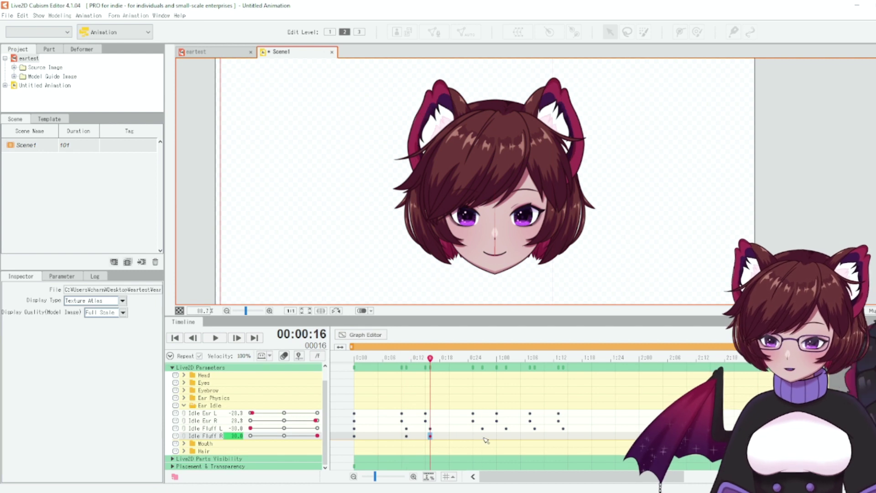
pyautogui.click(482, 435)
pyautogui.click(506, 435)
pyautogui.click(535, 435)
pyautogui.click(563, 436)
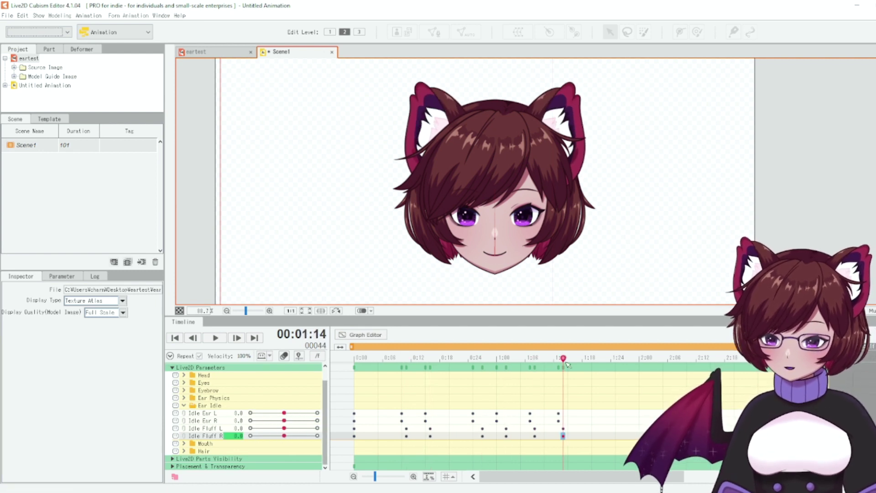
pyautogui.press('space')
pyautogui.press('space')
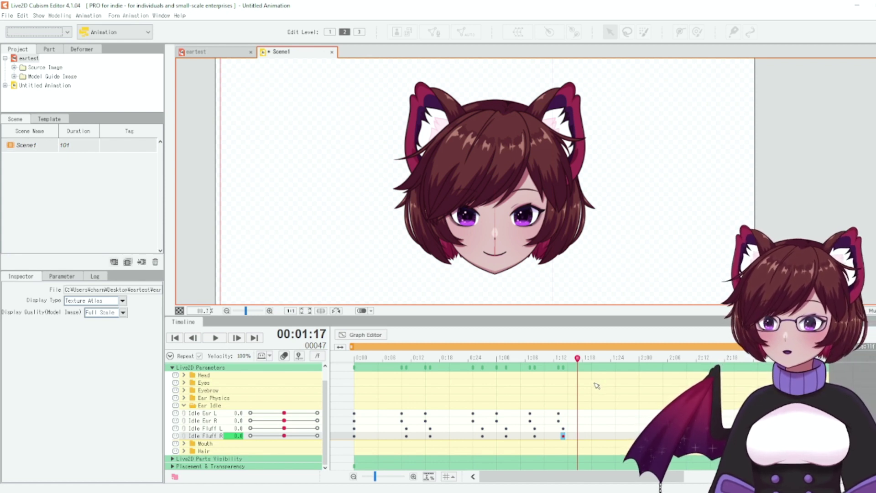
# - Move all Idle Ear R keyframes to start on frame 56 and all Idle Fluff R keyframes to start on frame 57
pyautogui.moveTo(354, 421); pyautogui.dragTo(563, 436)
pyautogui.click(616, 428)
pyautogui.moveTo(354, 435); pyautogui.dragTo(635, 436)
pyautogui.click(615, 391)
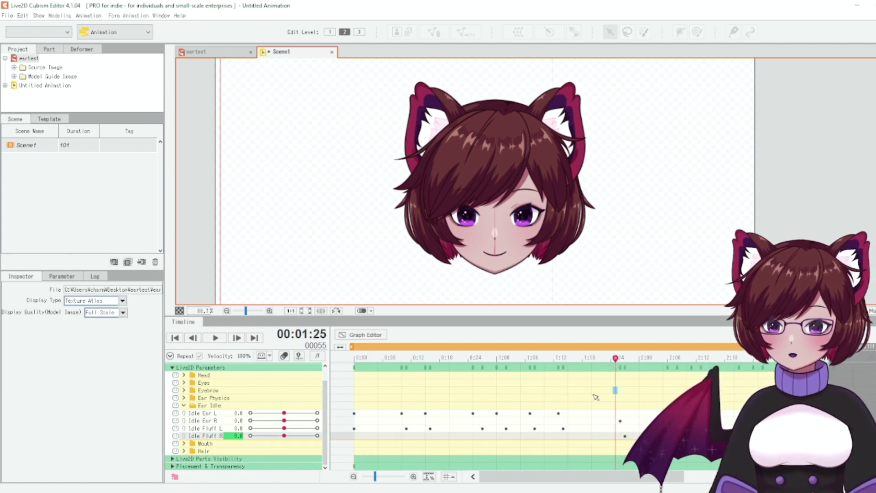
pyautogui.scroll(1, 474, 415)
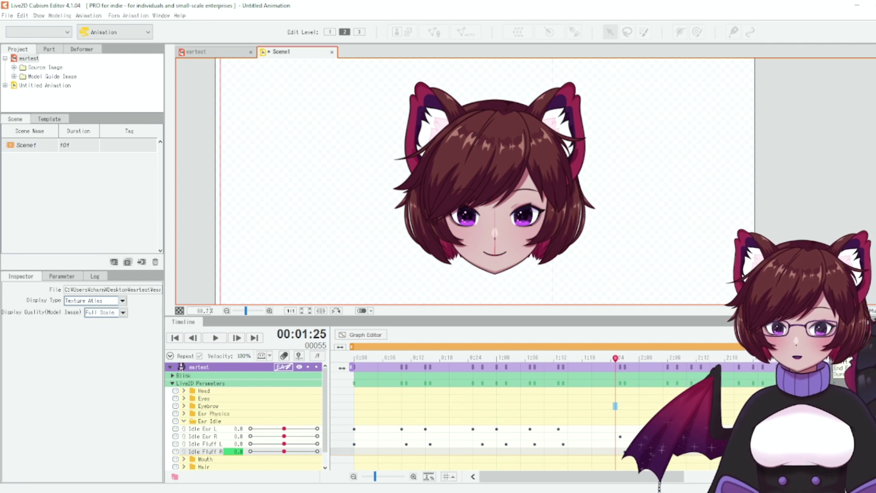
# - Extend the scene's work area to 121 frames and play the animation from the start to check the ear timing
pyautogui.moveTo(837, 368); pyautogui.dragTo(871, 368)
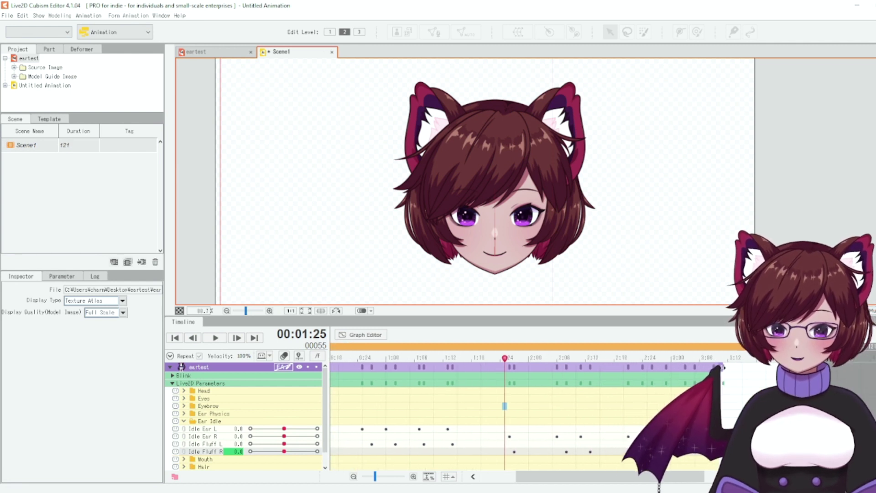
pyautogui.scroll(-1, 474, 416)
pyautogui.click(174, 338)
pyautogui.click(216, 338)
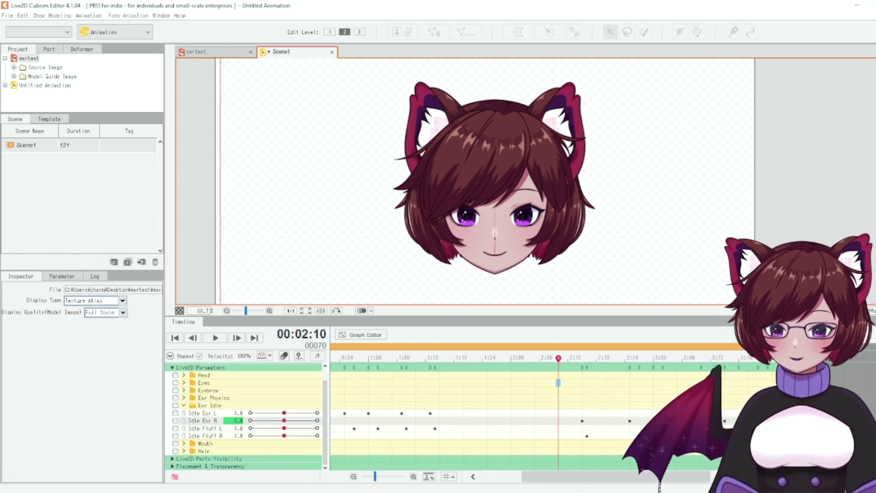
pyautogui.click(214, 339)
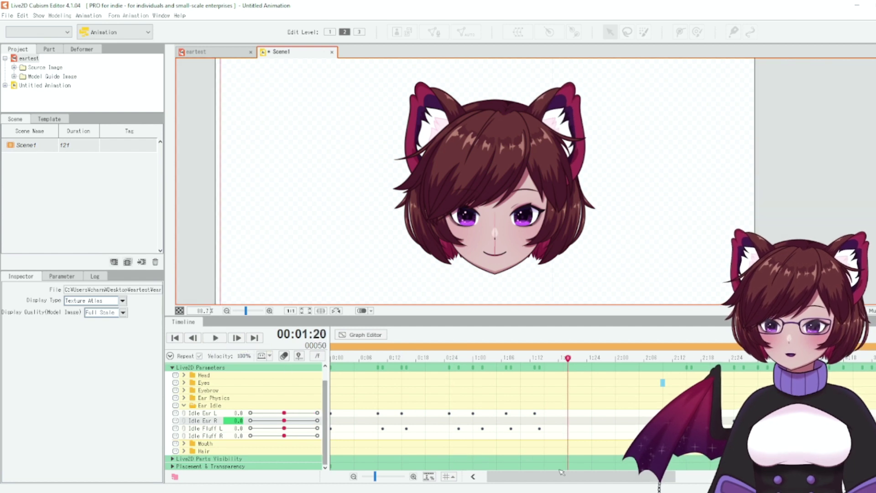
# - Extend the scene's work area to a duration of 146 frames, past the last right ear and fluff keyframes
pyautogui.moveTo(564, 476); pyautogui.dragTo(654, 486)
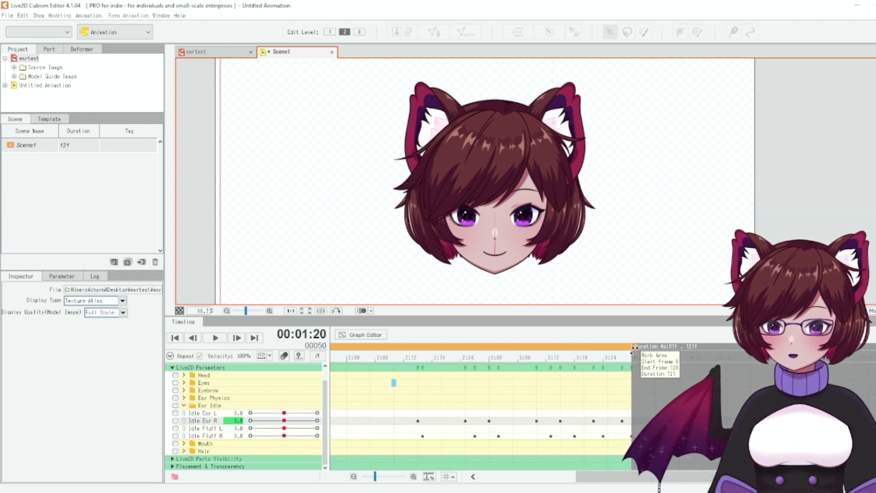
pyautogui.scroll(1, 639, 370)
pyautogui.moveTo(633, 347); pyautogui.dragTo(750, 347)
pyautogui.click(599, 406)
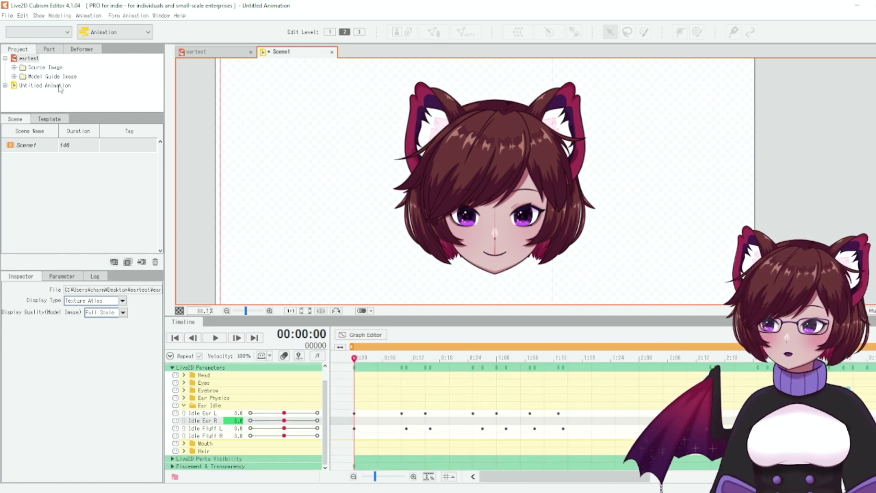
# - Save the animation as idleears and export the selected scene's work area as a runtime motion file named idleear
pyautogui.click(7, 15)
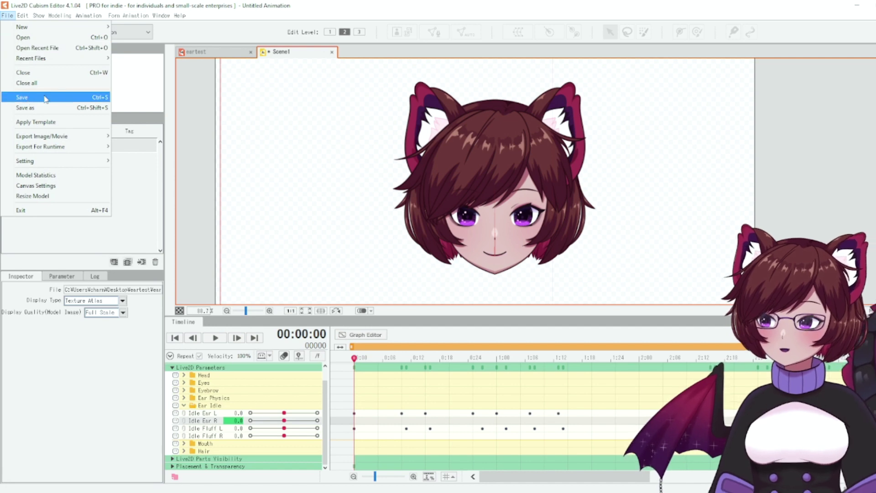
pyautogui.click(22, 97)
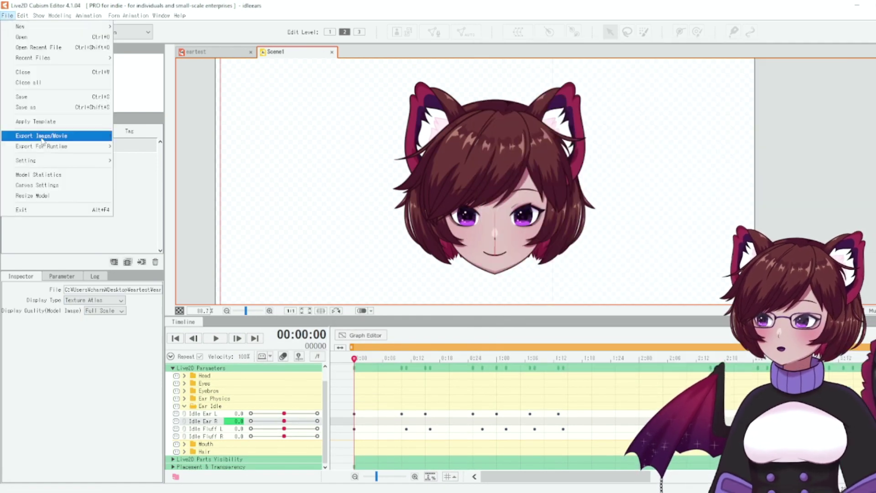
pyautogui.moveTo(48, 146)
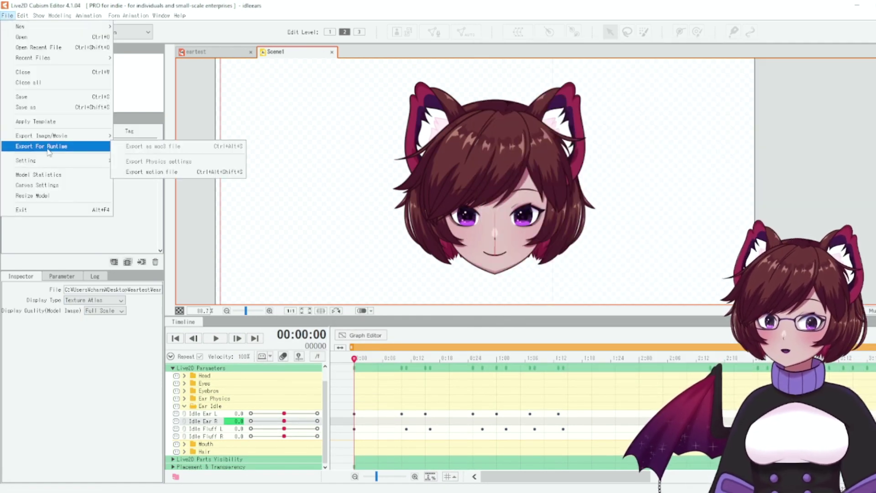
pyautogui.click(162, 173)
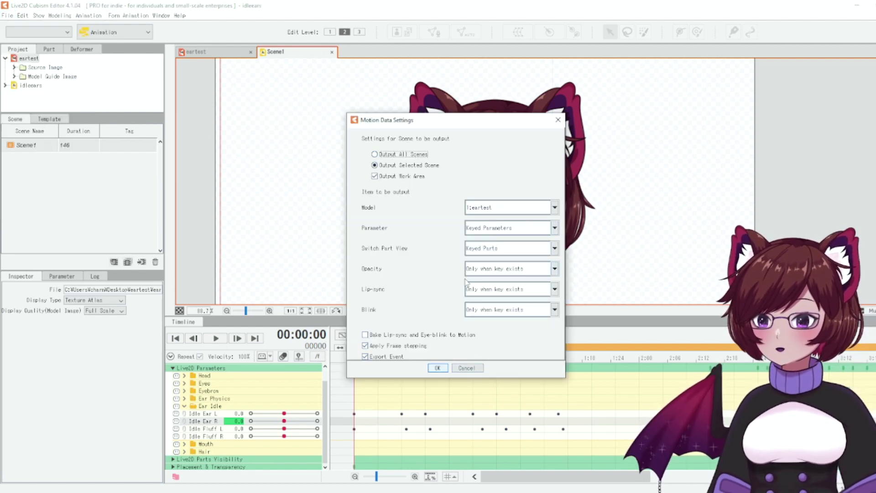
pyautogui.click(439, 369)
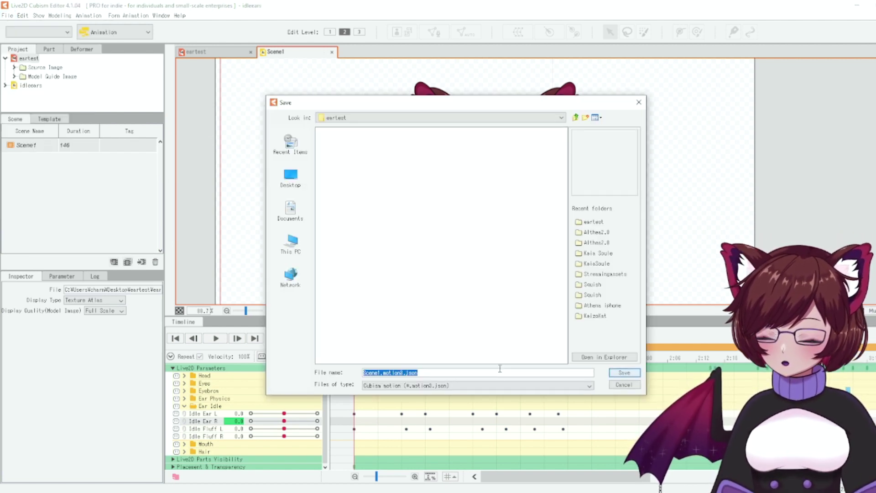
pyautogui.write('idleear')
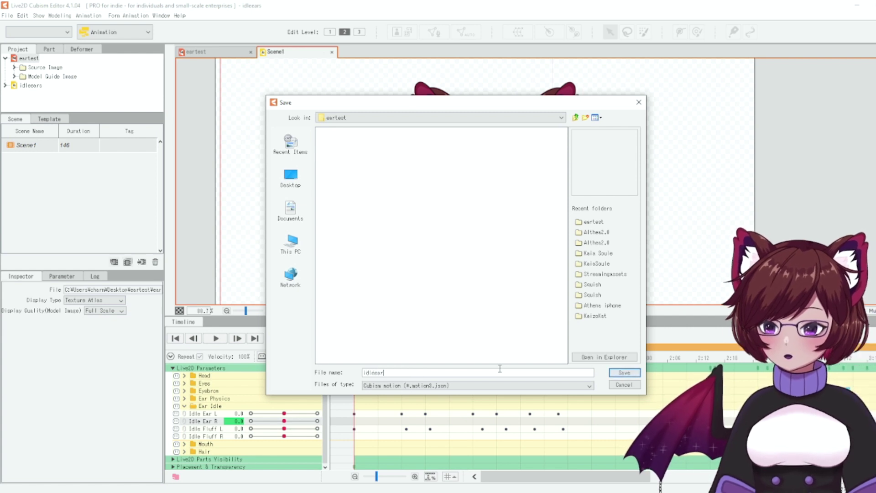
pyautogui.press('Return')
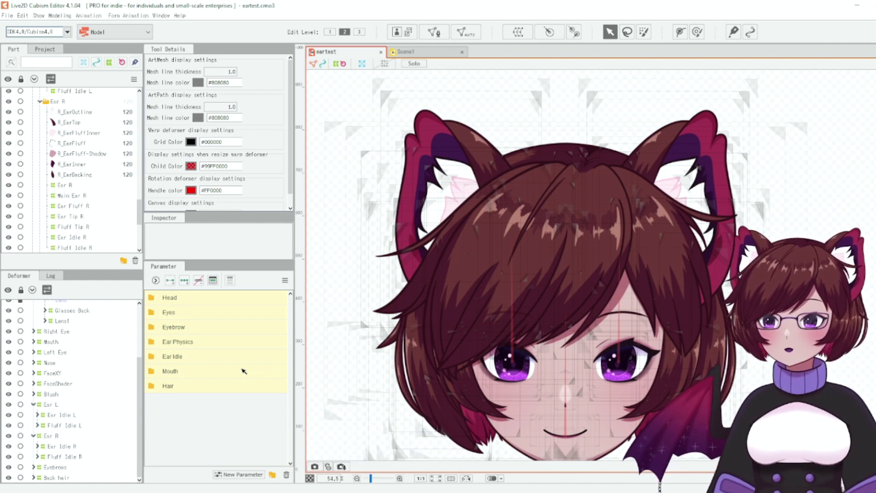
# - Add a parameter folder named Ear Expressive directly below Ear Idle in the eartest model
pyautogui.click(242, 358)
pyautogui.click(272, 475)
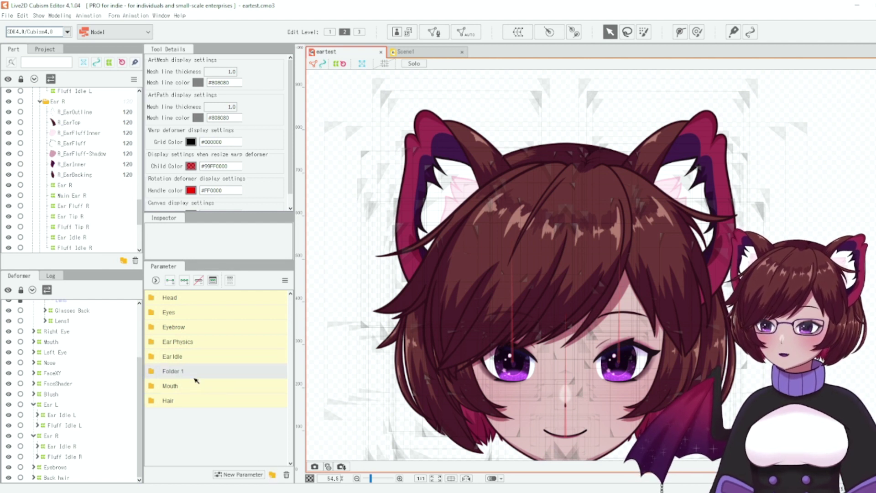
pyautogui.write('Ear Expressive')
pyautogui.press('Return')
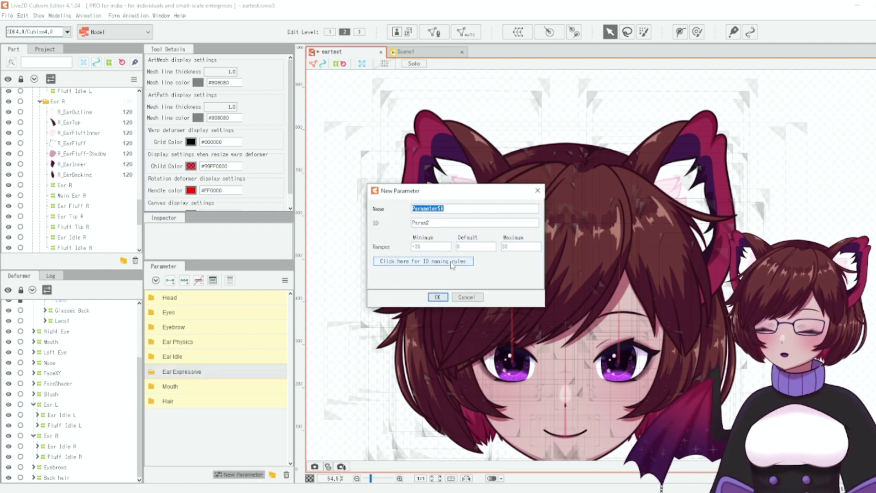
# - Create the parameters Expressive Ear L (ID ExpEarL, range -30 to 30) and Expressive Ear R in the Ear Expressive folder
pyautogui.write('Expressive Ear L')
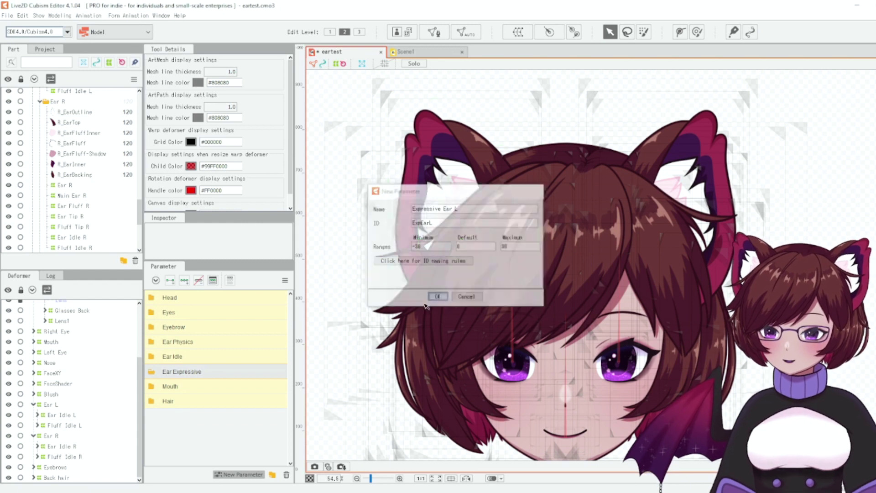
pyautogui.write('ExpEar')
pyautogui.click(438, 297)
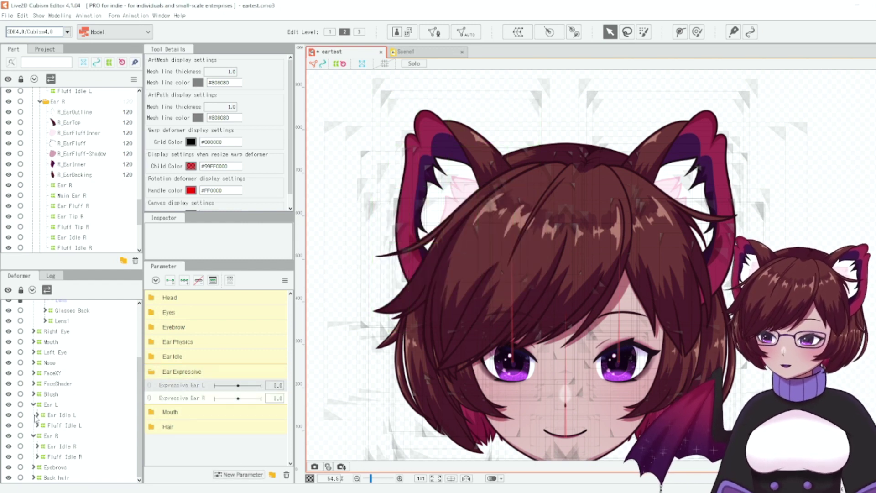
# - Create a warp deformer named Exp Ear L as the parent of Ear Idle L and Fluff Idle L
pyautogui.click(51, 405)
pyautogui.click(339, 227)
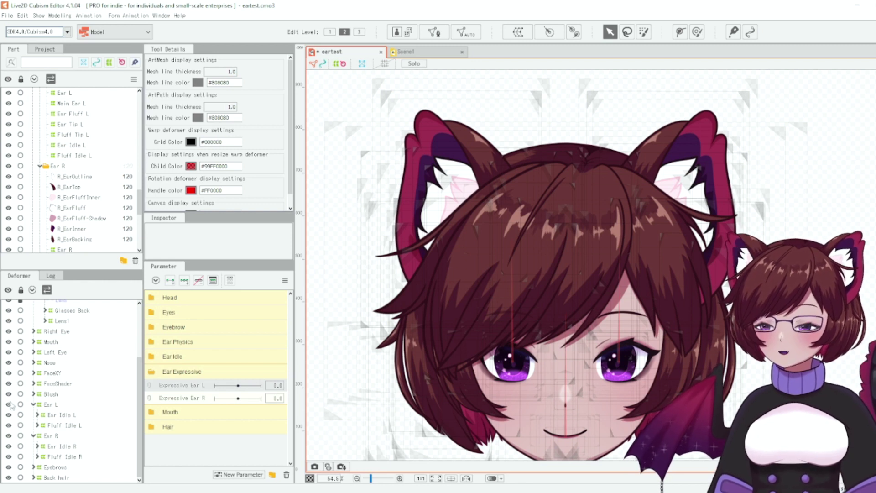
pyautogui.click(61, 416)
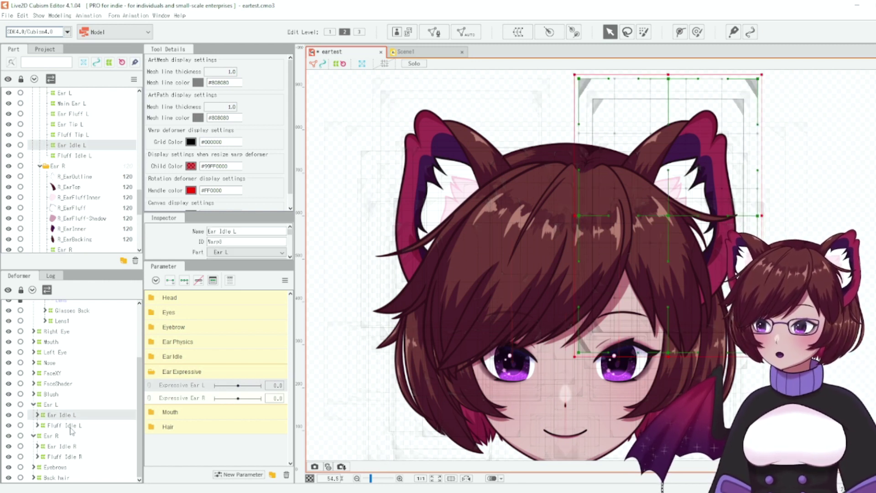
pyautogui.keyDown('ctrl'); pyautogui.click(68, 425); pyautogui.keyUp('ctrl')
pyautogui.click(517, 31)
pyautogui.write('Exp Ear L')
pyautogui.click(565, 407)
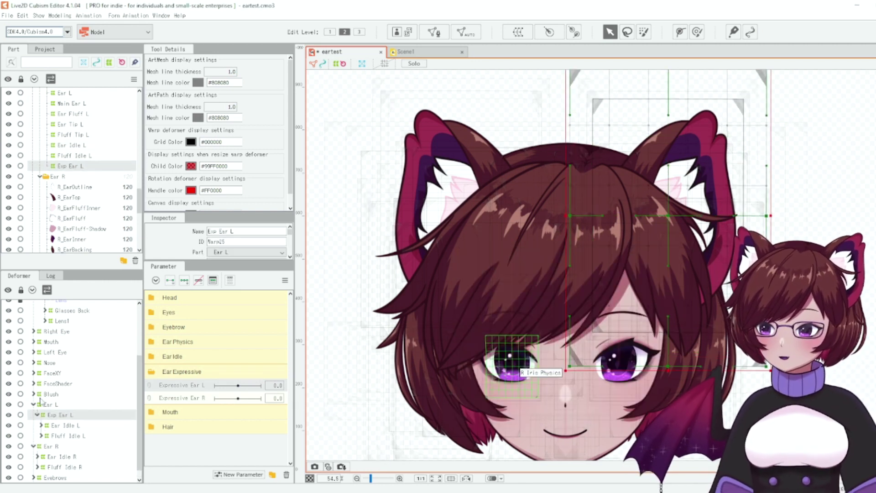
# - Create a warp deformer named Exp Ear R as the parent of Ear Idle R and Fluff Idle R
pyautogui.click(59, 456)
pyautogui.keyDown('shift'); pyautogui.click(63, 466); pyautogui.keyUp('shift')
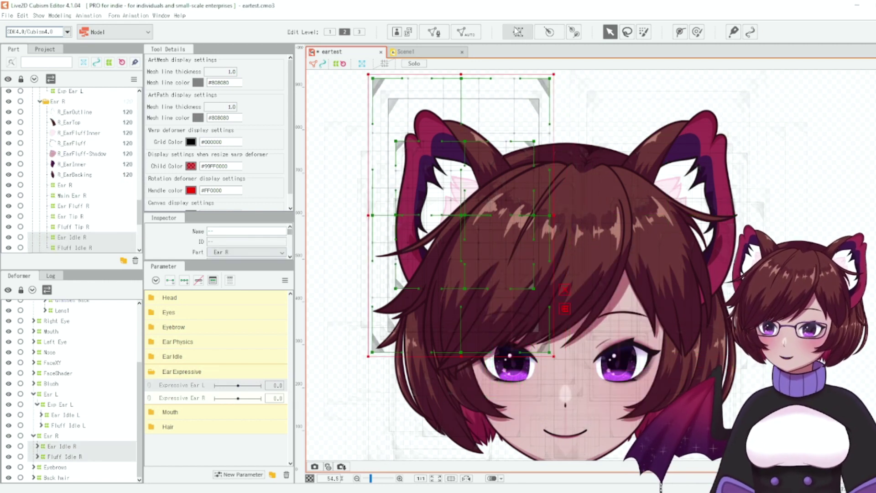
pyautogui.click(518, 32)
pyautogui.write('Exp Ear R')
pyautogui.press('Return')
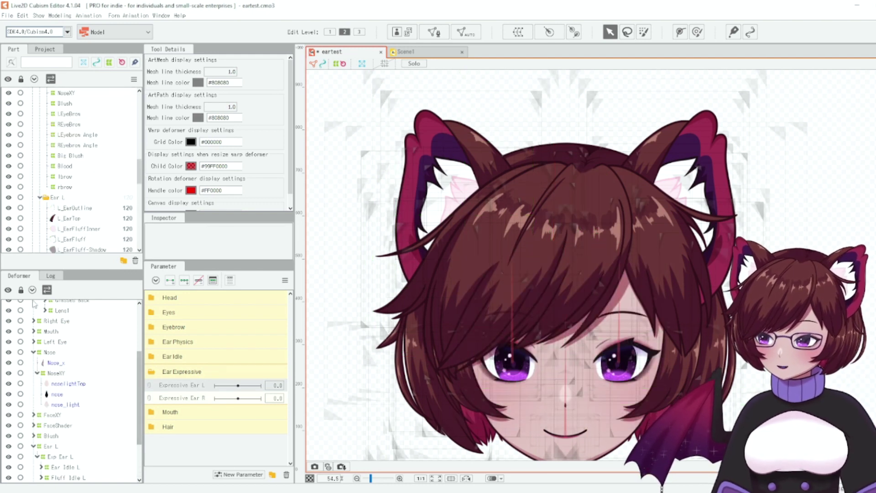
# - Add three keys to Exp Ear L on Expressive Ear L and to Exp Ear R on Expressive Ear R
pyautogui.click(48, 471)
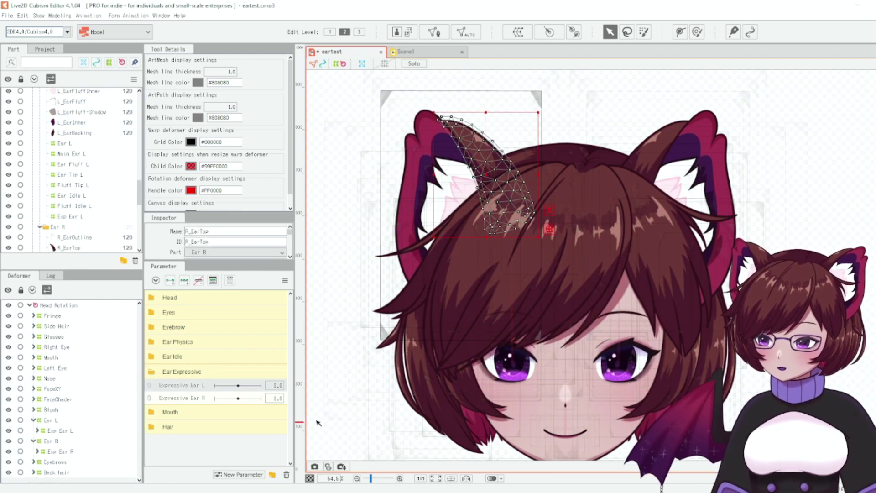
pyautogui.click(67, 433)
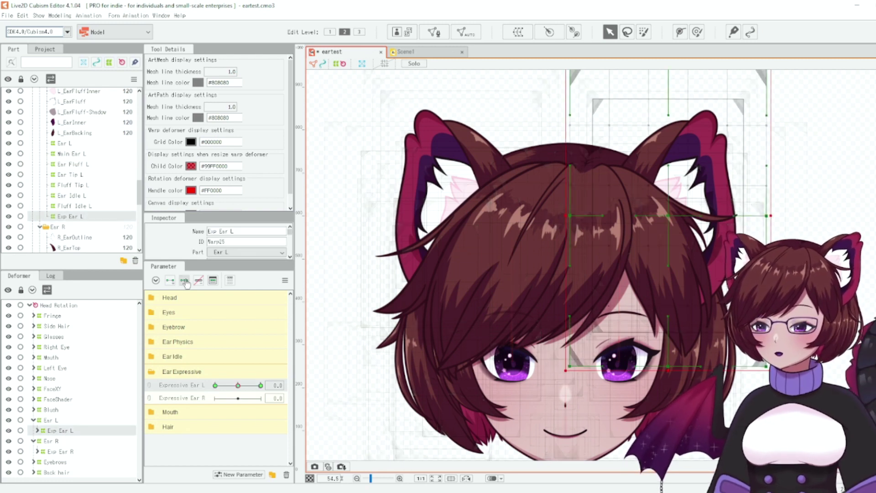
pyautogui.click(69, 452)
pyautogui.click(182, 398)
pyautogui.click(184, 281)
# - With both expressive ear parameters at 30, bend the upper outer corners and top midpoints of both deformers upward and inward
pyautogui.keyDown('ctrl'); pyautogui.click(68, 431); pyautogui.keyUp('ctrl')
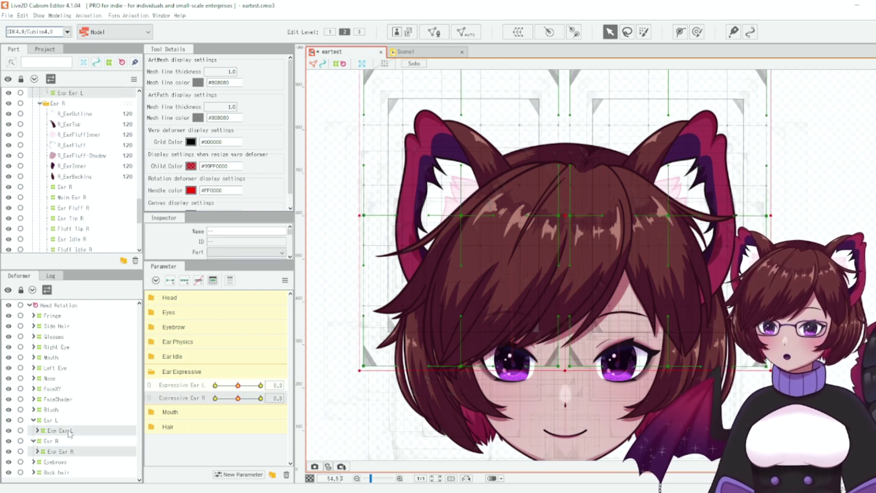
pyautogui.scroll(-2, 456, 299)
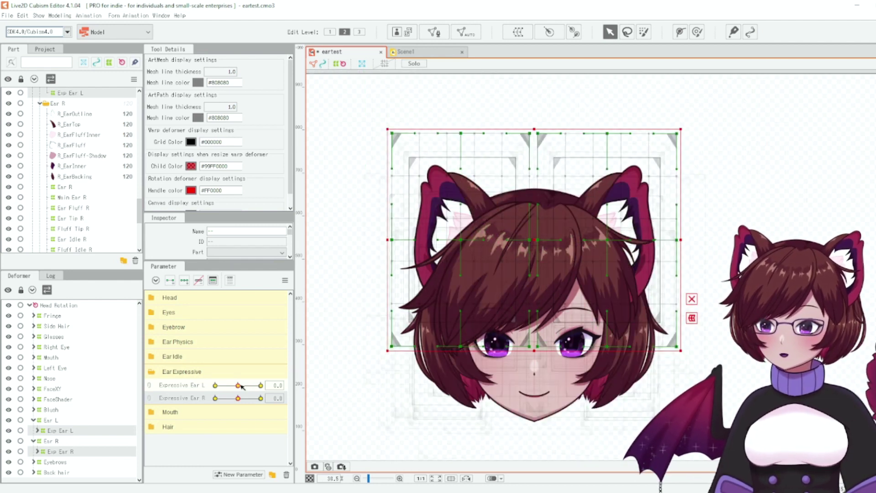
pyautogui.moveTo(267, 387)
pyautogui.moveTo(237, 400); pyautogui.dragTo(281, 401)
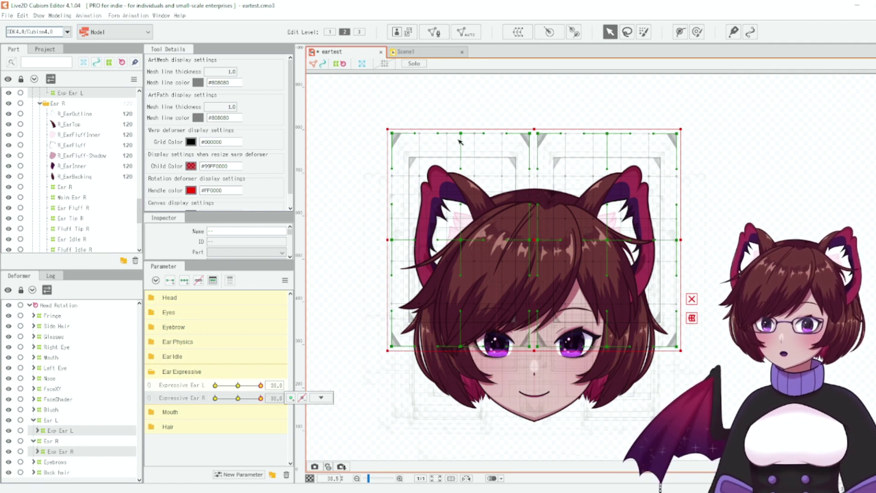
pyautogui.scroll(2, 455, 155)
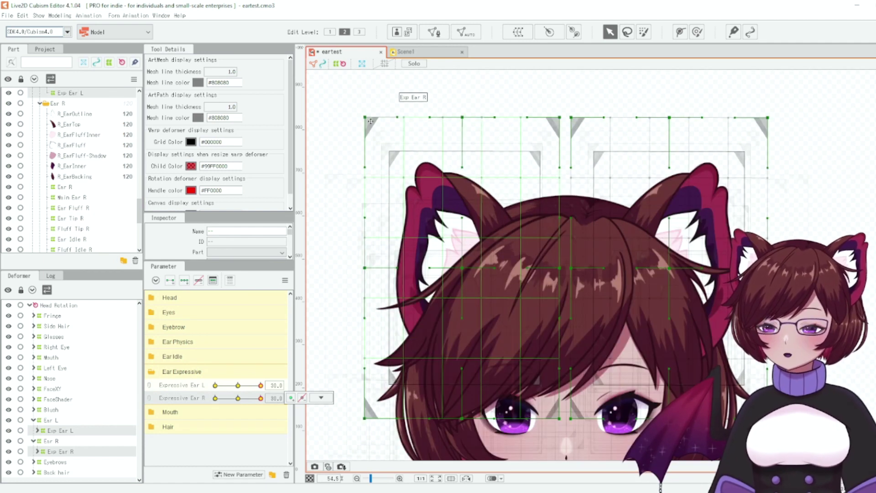
pyautogui.moveTo(365, 117); pyautogui.dragTo(390, 96)
pyautogui.moveTo(462, 117); pyautogui.dragTo(495, 109)
pyautogui.moveTo(767, 118); pyautogui.dragTo(739, 91)
pyautogui.moveTo(669, 118); pyautogui.dragTo(639, 112)
pyautogui.moveTo(391, 96); pyautogui.dragTo(402, 89)
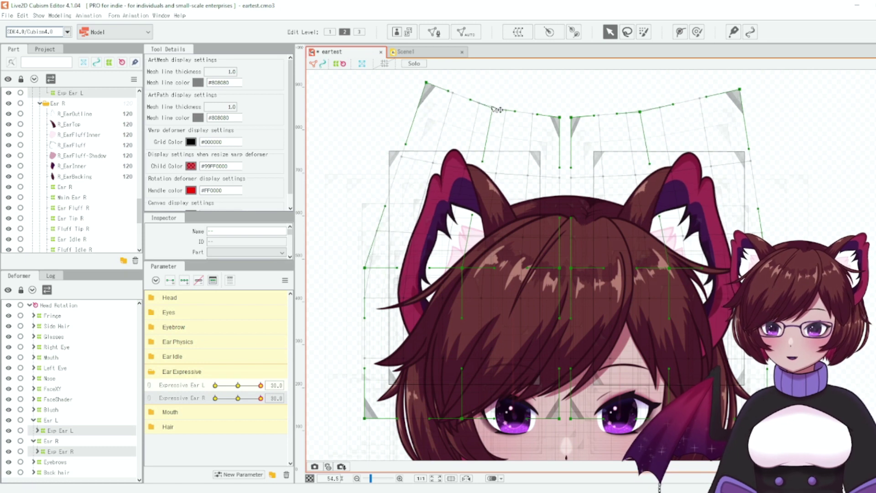
# - Refine the perked-ear shape at 30 by adjusting the top points of both deformers and raising Exp Ear R's outer middle point
pyautogui.moveTo(495, 109); pyautogui.dragTo(510, 106)
pyautogui.moveTo(365, 268); pyautogui.dragTo(367, 242)
pyautogui.moveTo(743, 94); pyautogui.dragTo(728, 79)
pyautogui.moveTo(639, 112); pyautogui.dragTo(637, 105)
pyautogui.moveTo(510, 106); pyautogui.dragTo(506, 105)
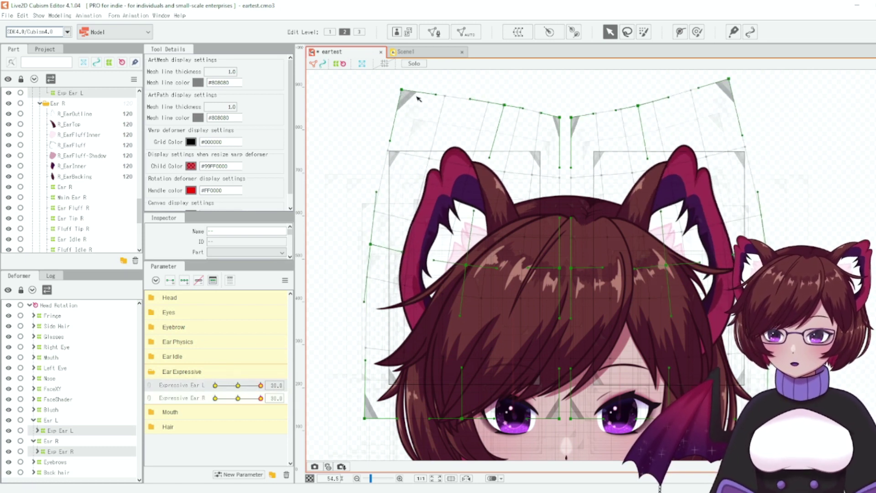
pyautogui.moveTo(401, 90); pyautogui.dragTo(417, 84)
# - Check the ear poses by moving Expressive Ear L and Expressive Ear R through their values
pyautogui.moveTo(261, 385); pyautogui.dragTo(238, 385)
pyautogui.moveTo(261, 398); pyautogui.dragTo(215, 398)
pyautogui.moveTo(238, 385)
pyautogui.mouseDown()
pyautogui.moveTo(215, 385)
pyautogui.moveTo(237, 398)
pyautogui.mouseUp()
pyautogui.scroll(-3, 587, 301)
pyautogui.click(238, 385)
pyautogui.click(422, 274)
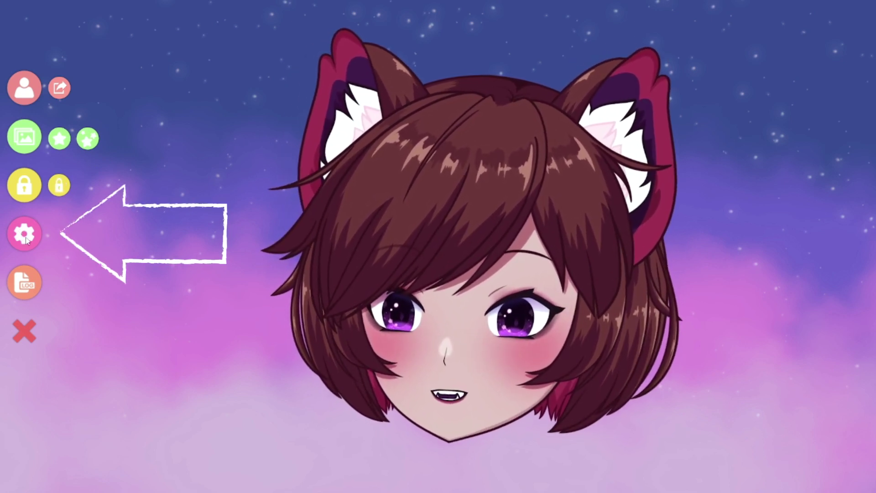
# - In VTube Studio, open the eartest model's settings and assign idleear as its idle animation
pyautogui.click(24, 234)
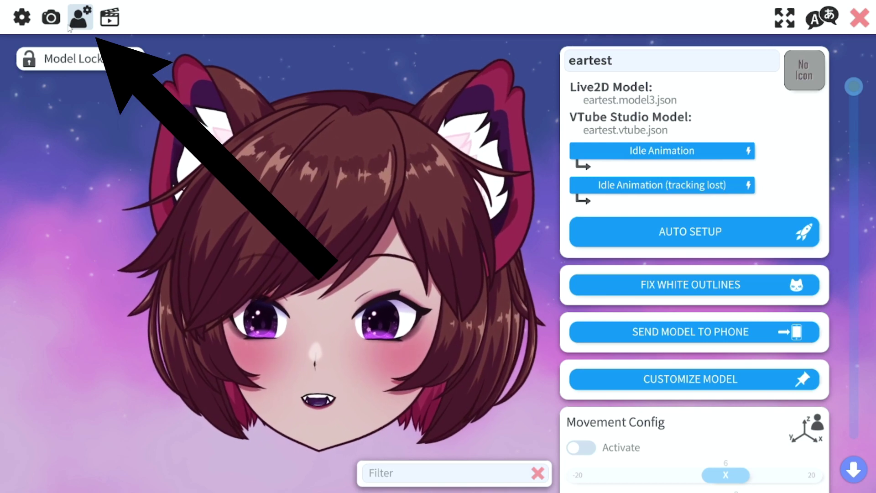
pyautogui.click(648, 152)
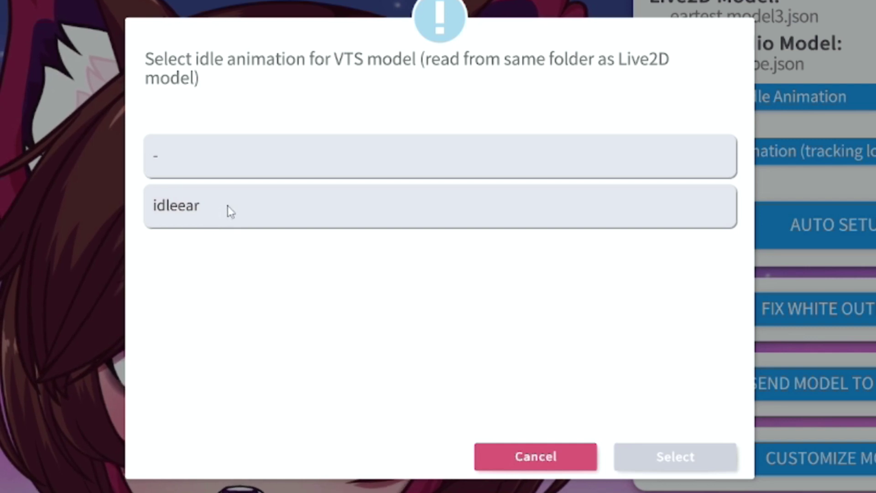
pyautogui.click(221, 214)
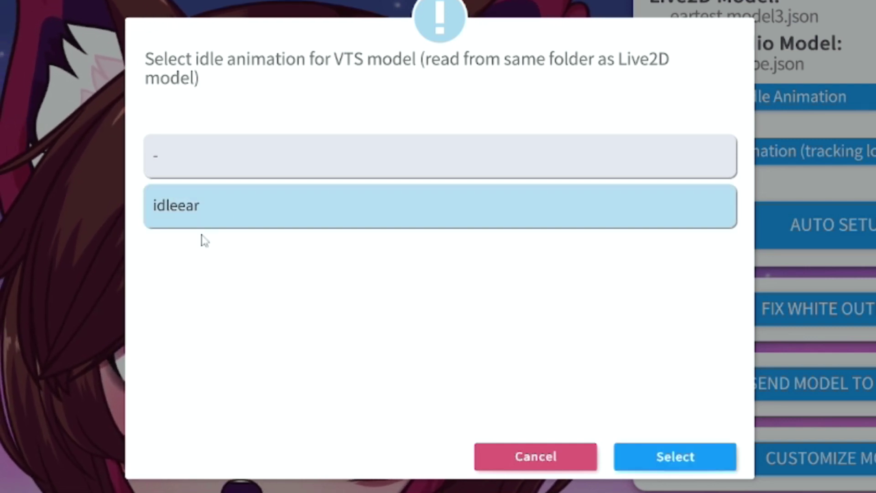
pyautogui.click(675, 456)
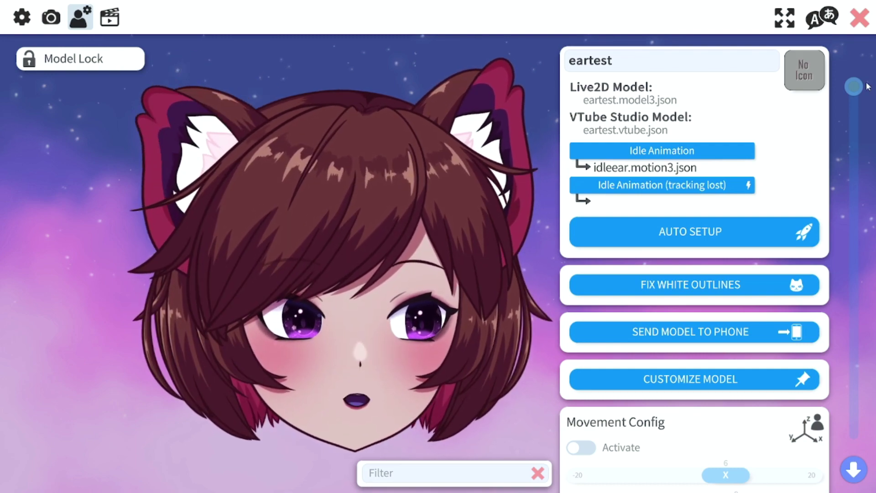
# - Add two new empty parameter mappings after Mouth Open in the model's parameter setup
pyautogui.moveTo(853, 93); pyautogui.dragTo(853, 438)
pyautogui.click(694, 455)
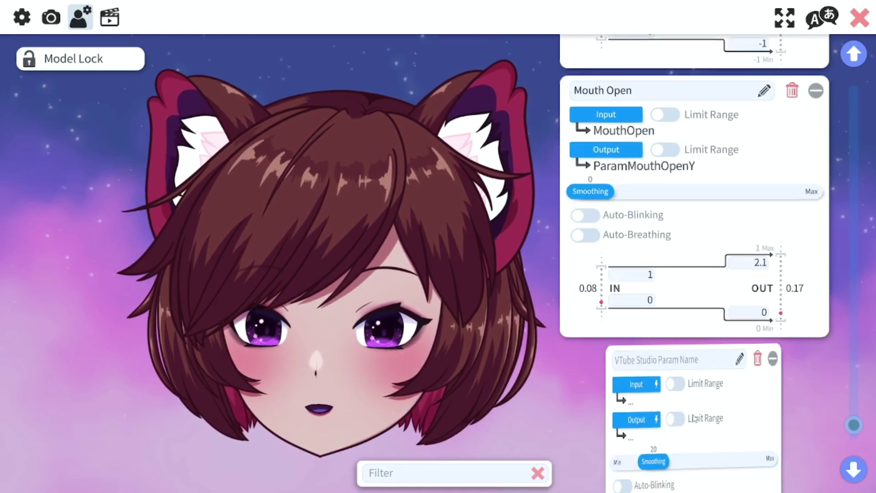
pyautogui.click(693, 454)
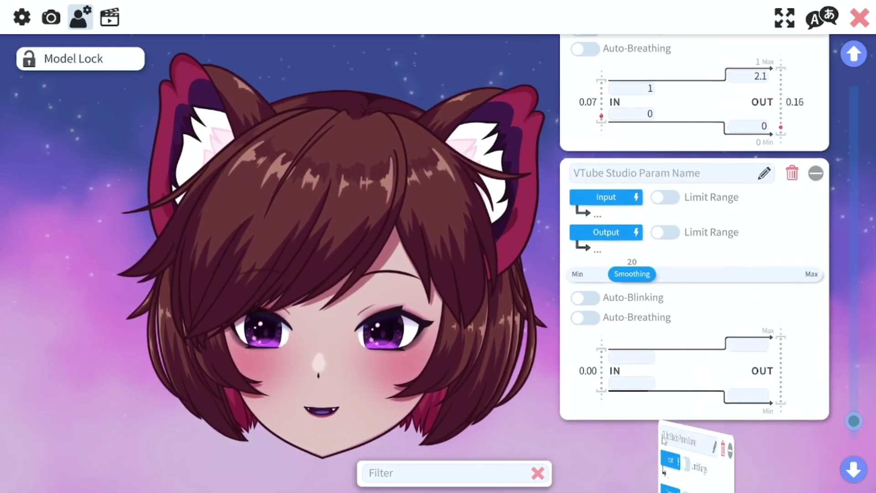
# - Map the first new parameter's input to BrowLeftY and its output to ExpEarL
pyautogui.click(606, 169)
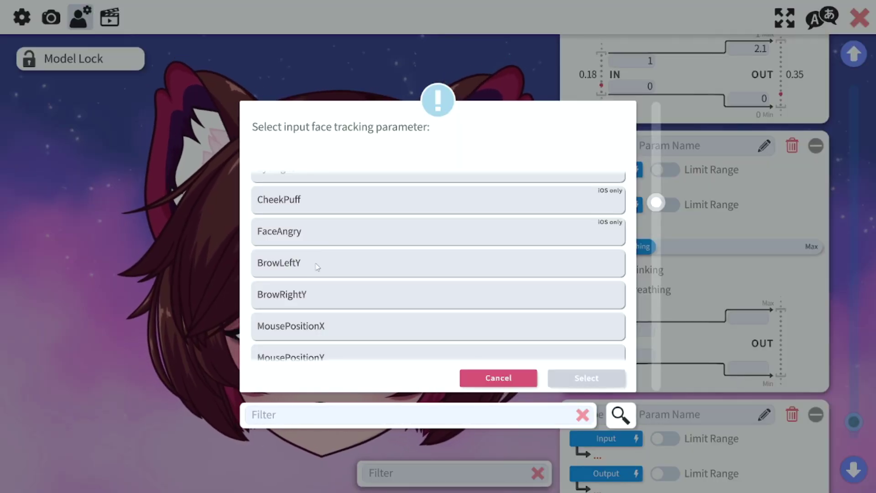
pyautogui.click(317, 266)
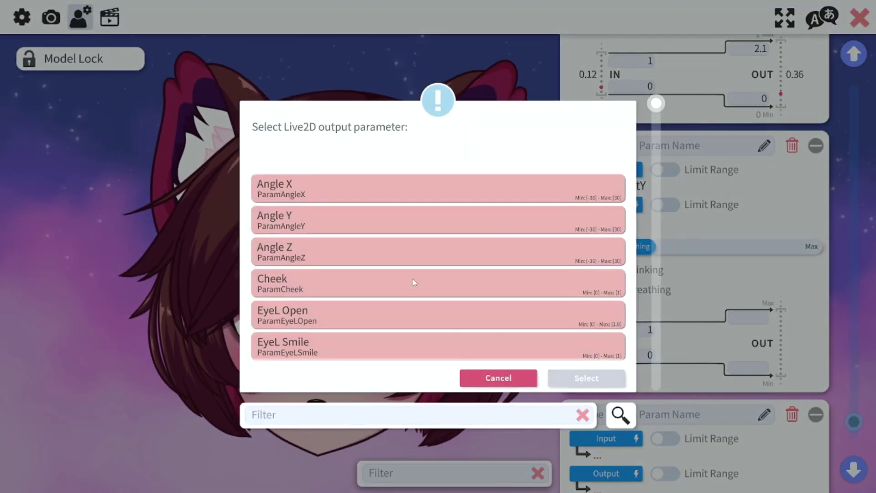
pyautogui.scroll(-15, 414, 282)
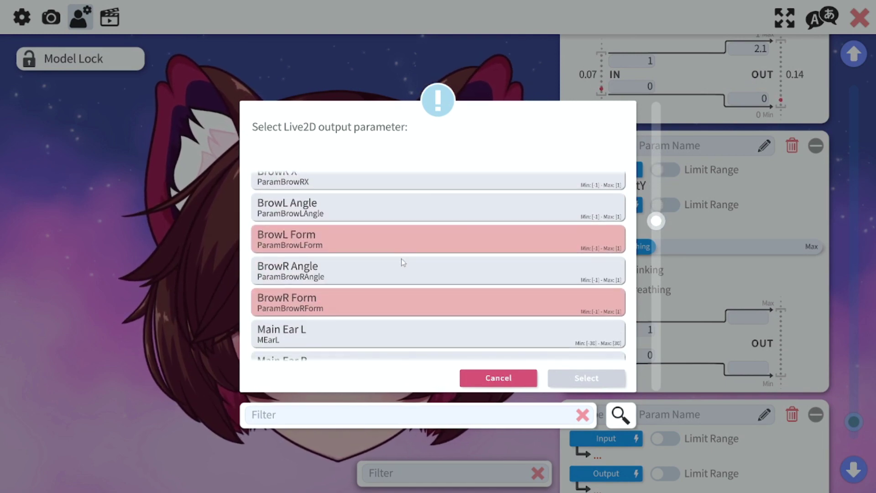
pyautogui.scroll(-5, 403, 262)
pyautogui.click(586, 378)
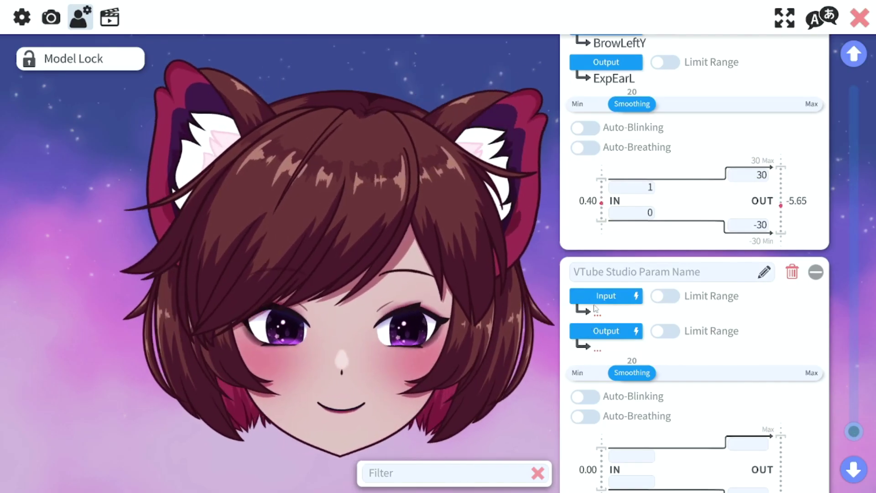
# - Map the second new parameter's input to BrowRightY and its output to ExpEarR
pyautogui.click(605, 296)
pyautogui.scroll(-12, 385, 254)
pyautogui.click(410, 268)
pyautogui.click(587, 378)
pyautogui.click(606, 331)
pyautogui.scroll(-12, 411, 286)
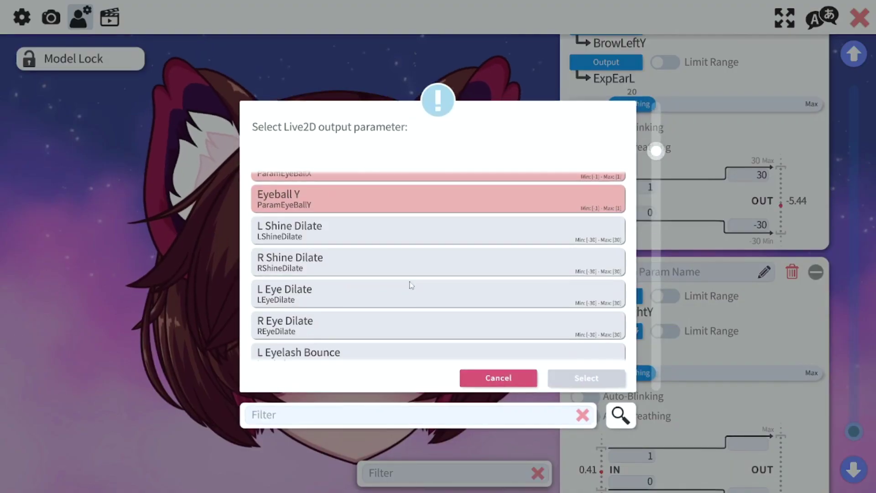
pyautogui.click(418, 258)
pyautogui.click(586, 378)
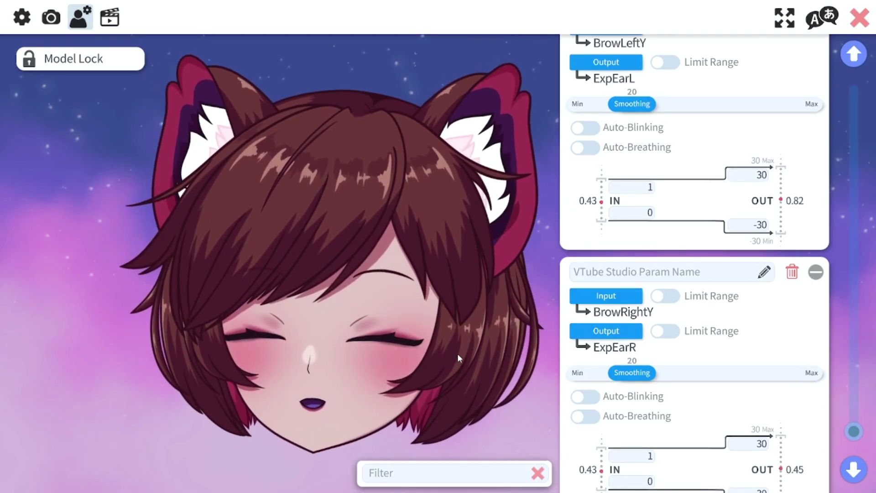